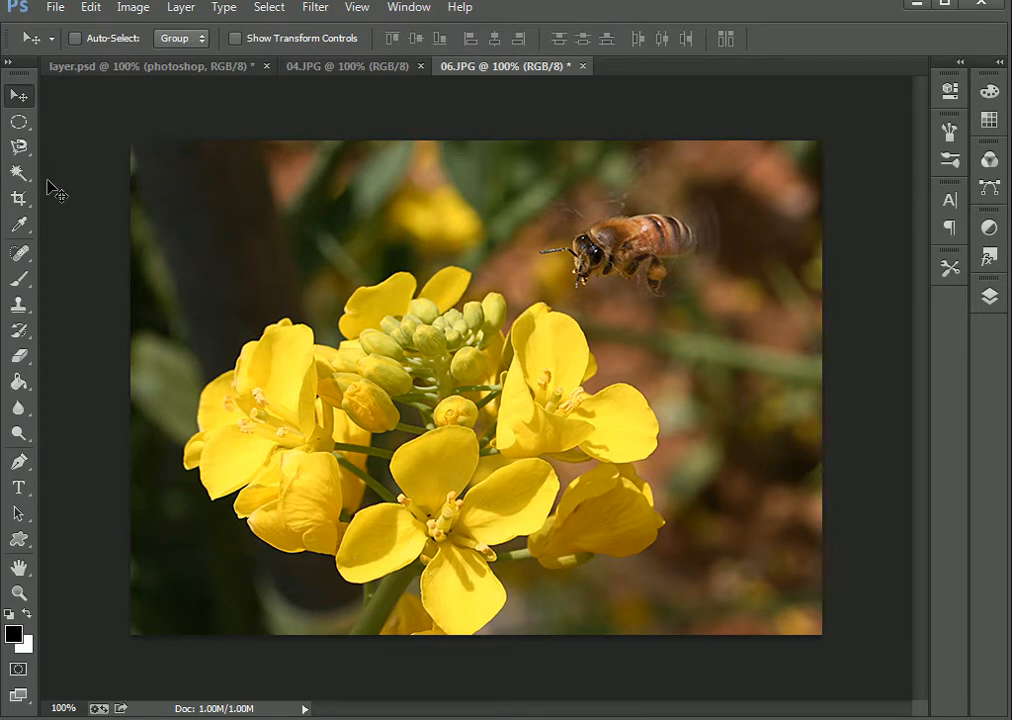
click(56, 8)
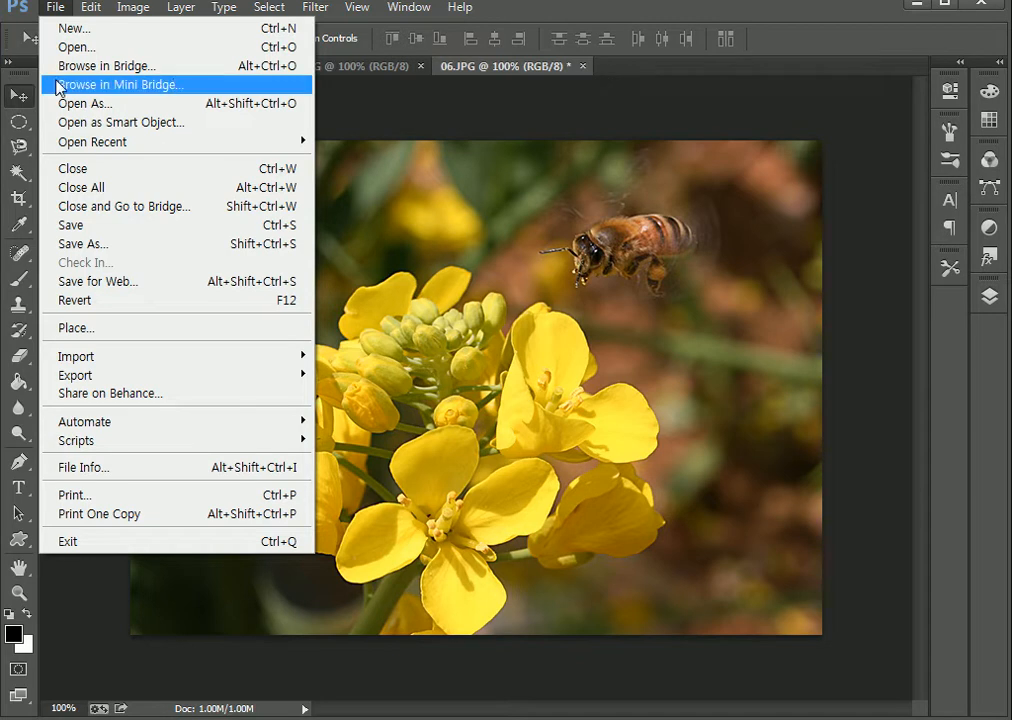
click(104, 338)
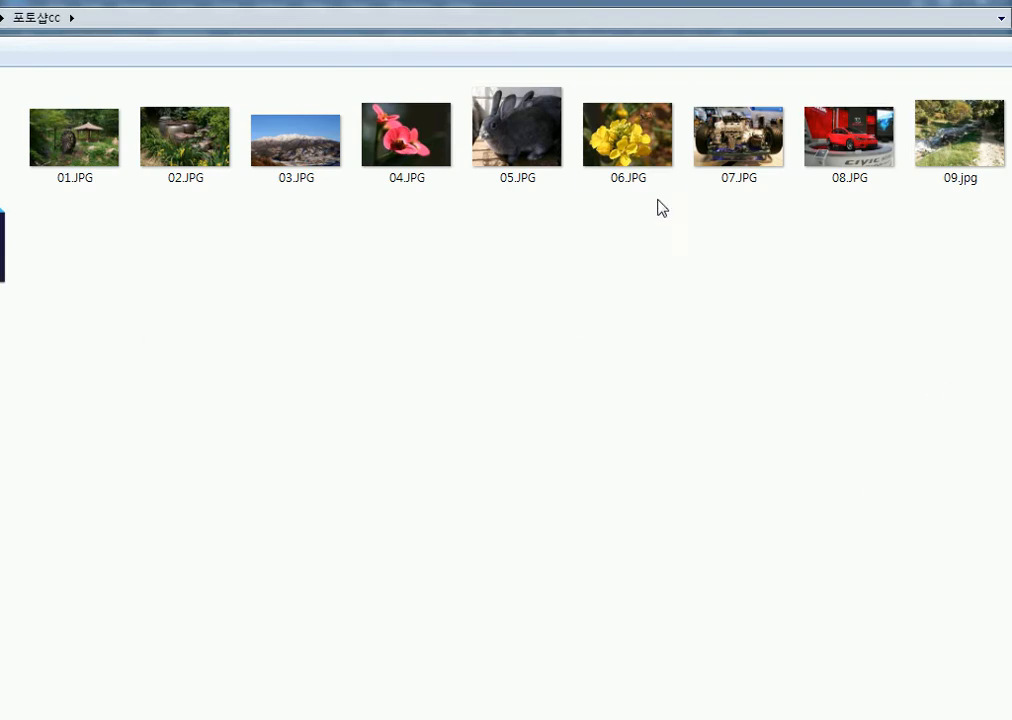
click(620, 176)
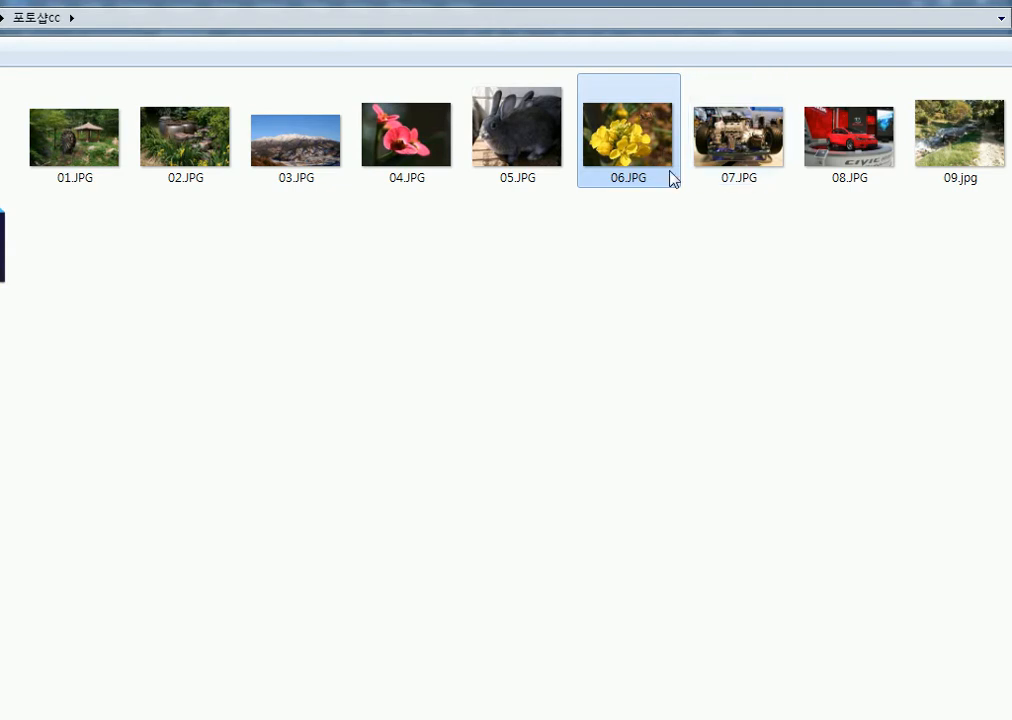
click(757, 171)
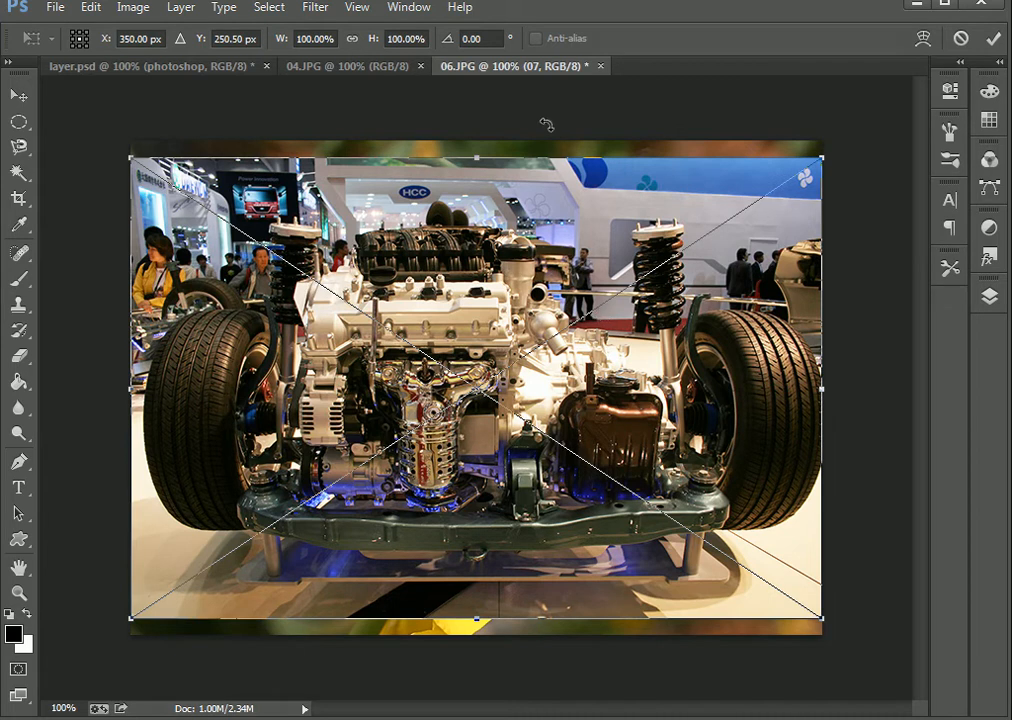
click(316, 66)
click(486, 67)
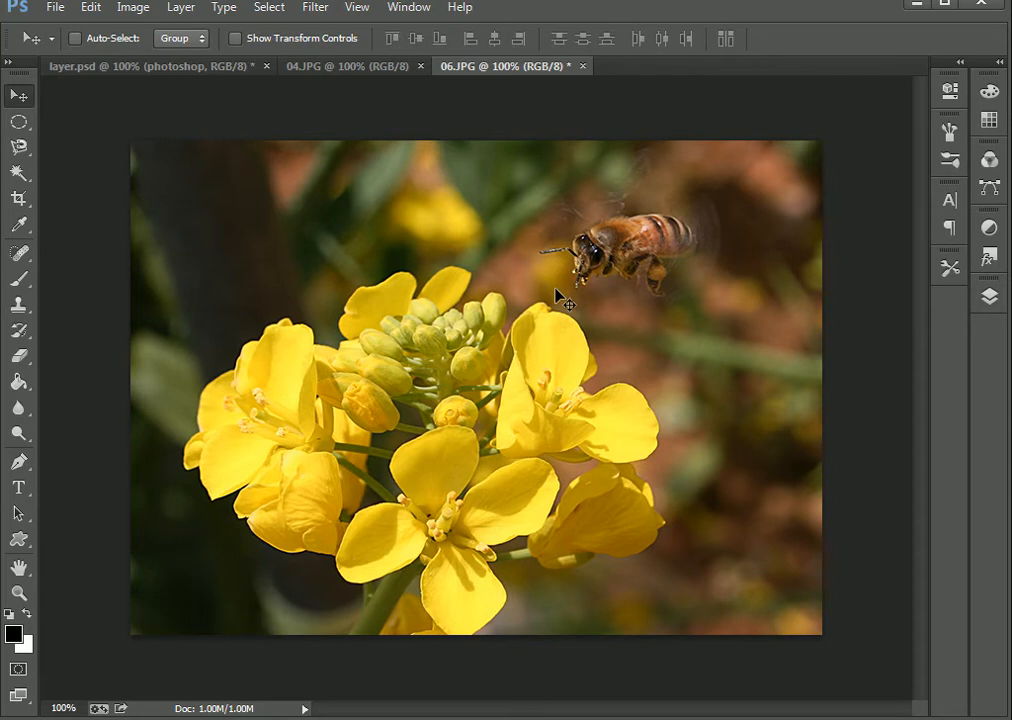
click(55, 7)
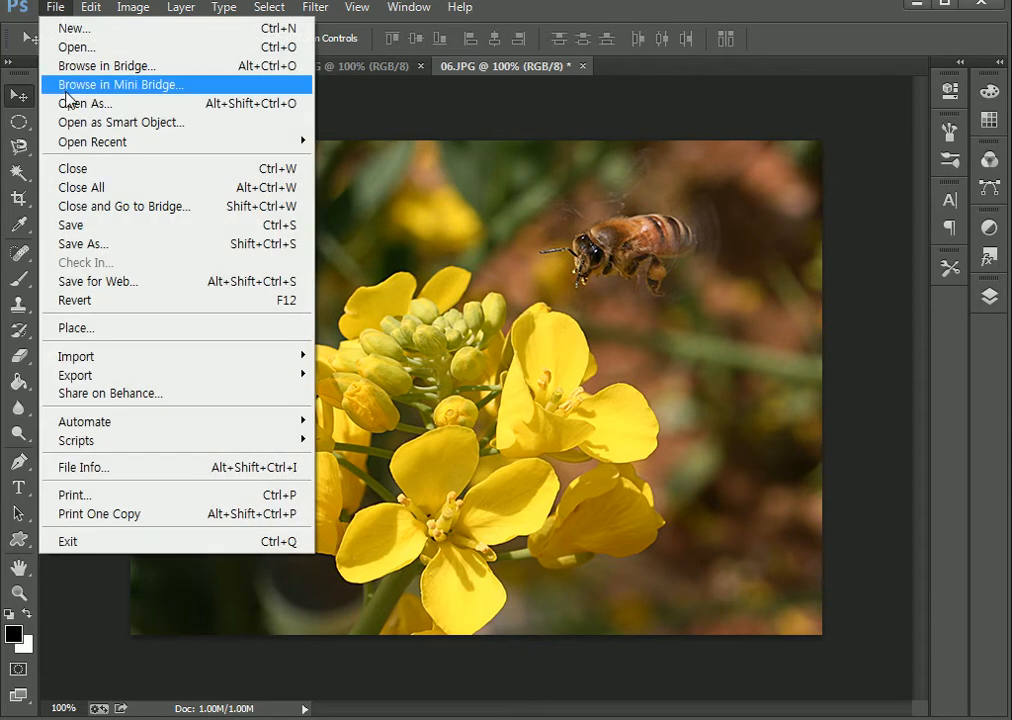
click(98, 328)
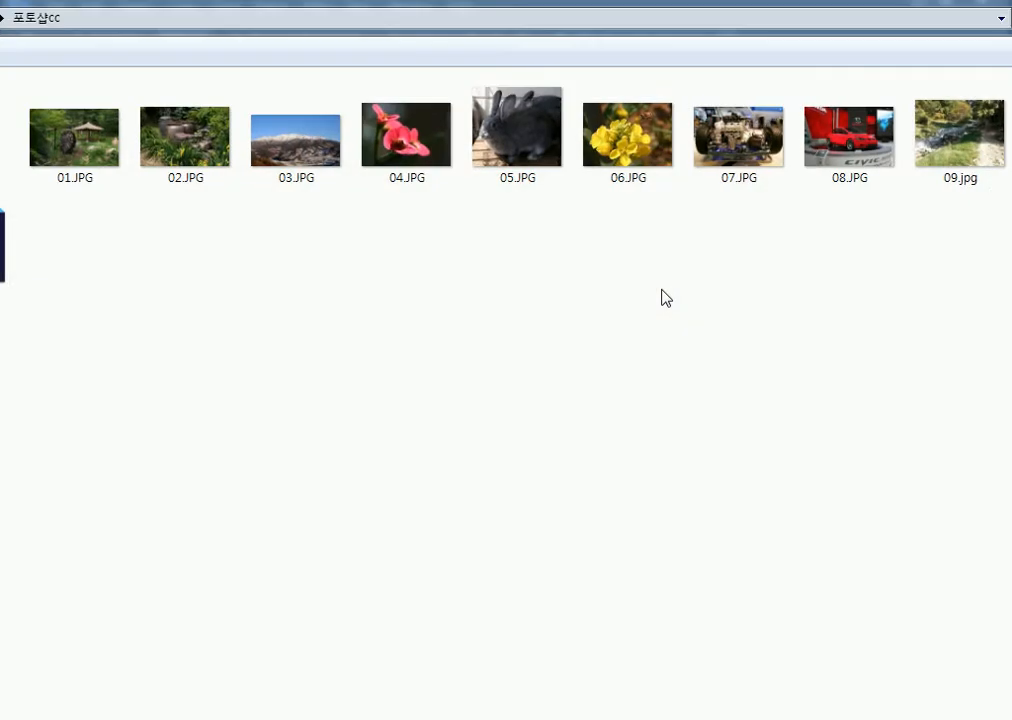
click(740, 122)
double_click(740, 122)
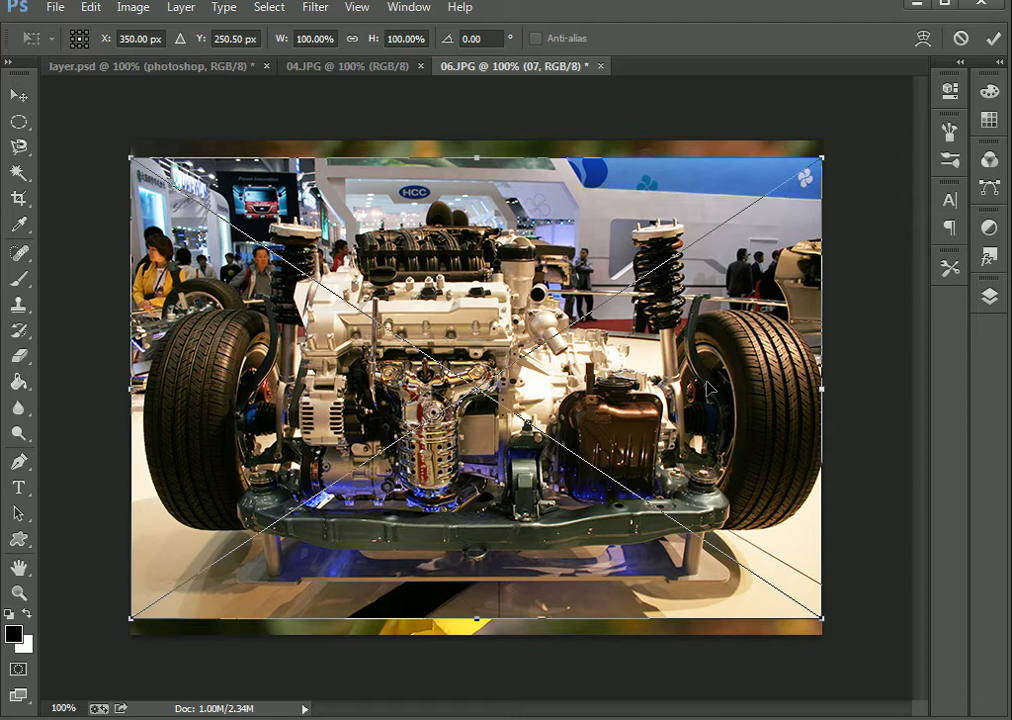
click(395, 66)
click(495, 66)
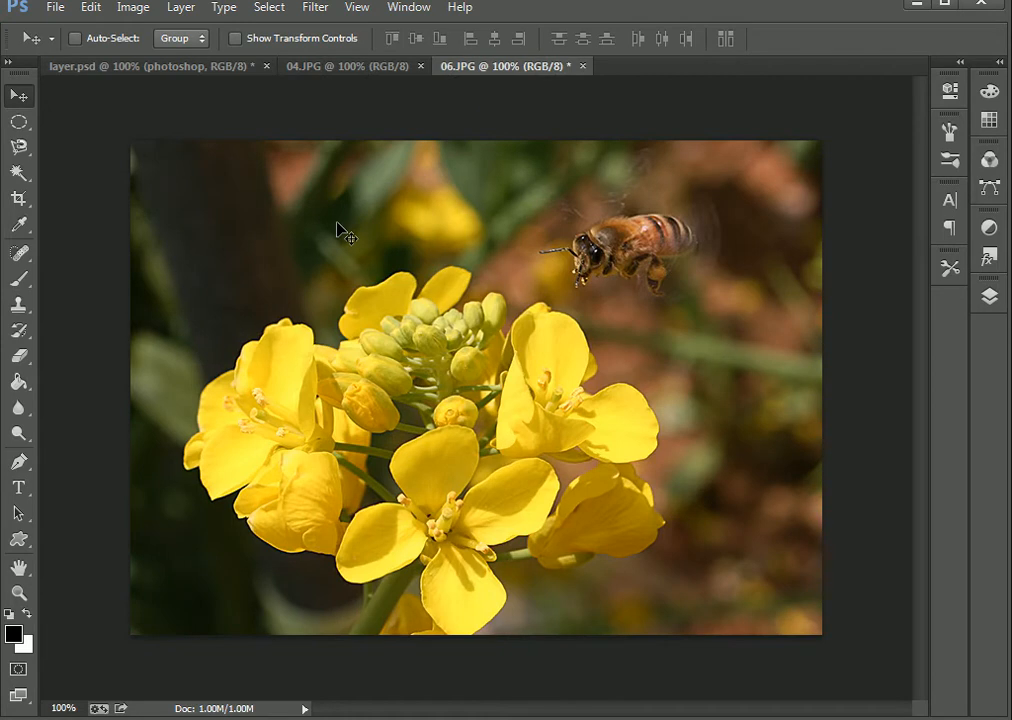
Place 07.JPG into the 06.JPG document at its default size and position as a new layer
click(55, 7)
click(76, 328)
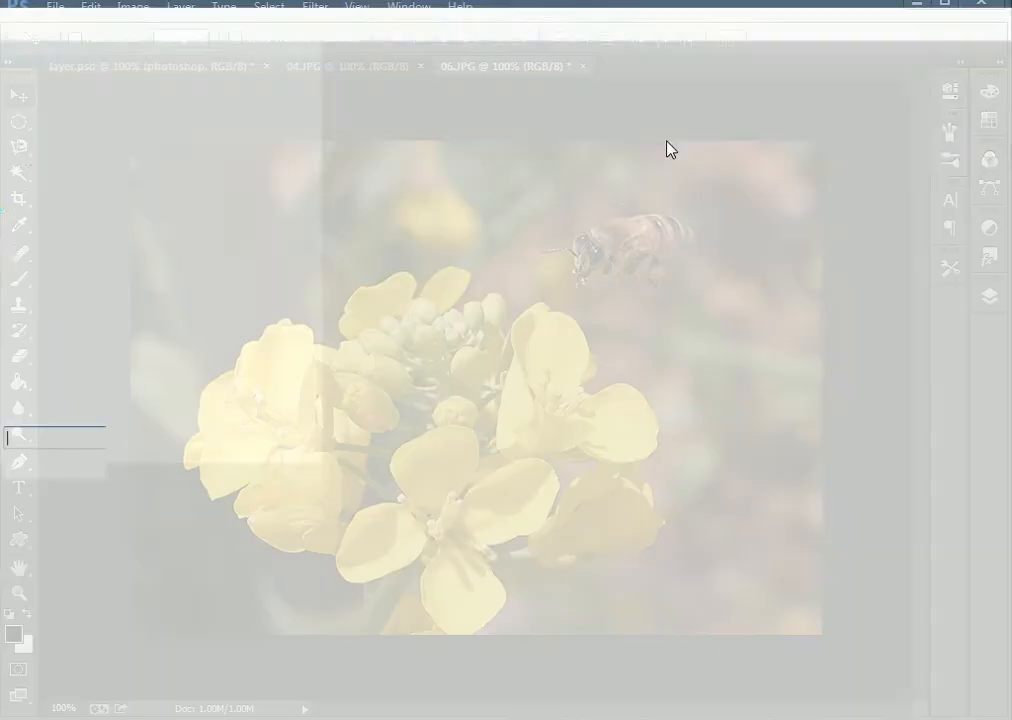
double_click(740, 130)
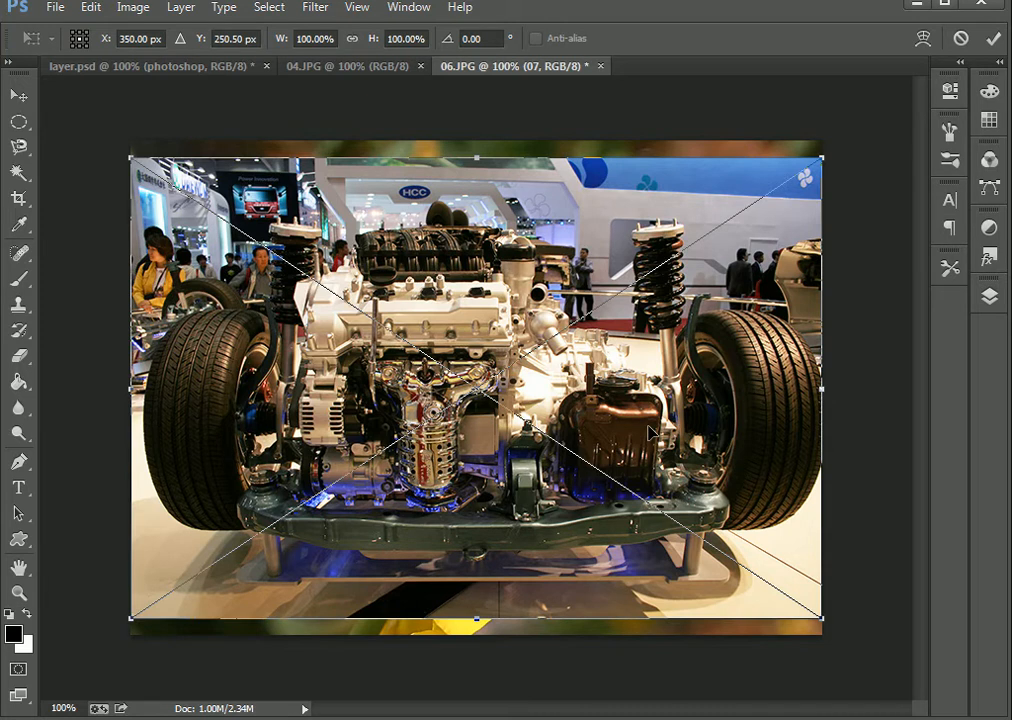
key(Return)
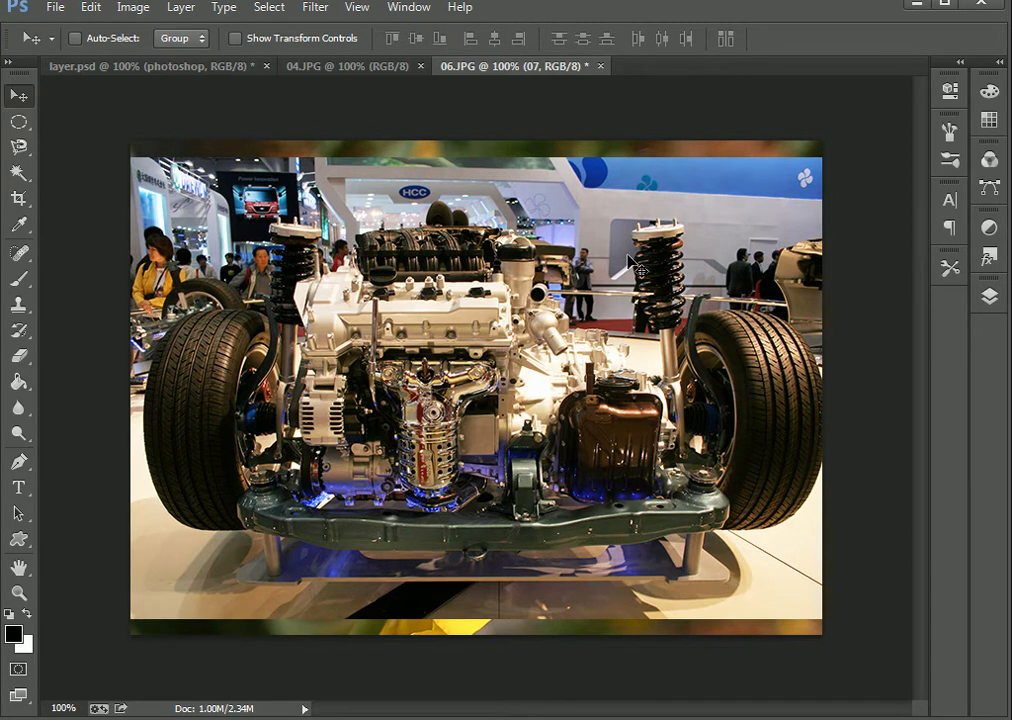
Undock the Layers panel from the panel dock and close it
drag(964, 280, 1006, 311)
click(411, 10)
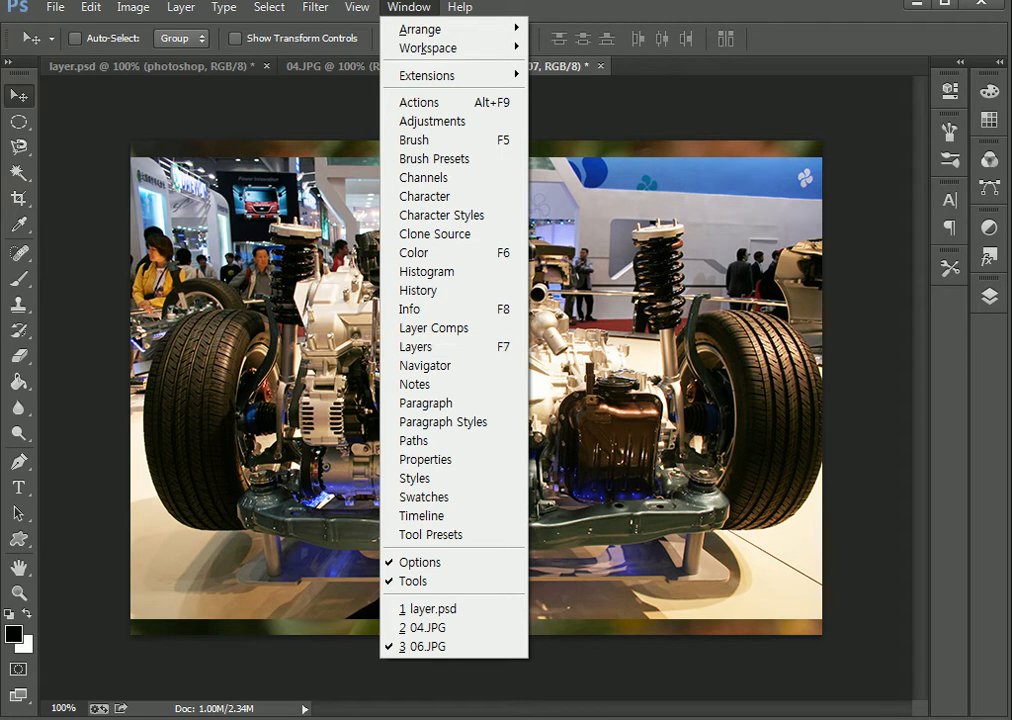
click(985, 350)
drag(990, 300, 612, 342)
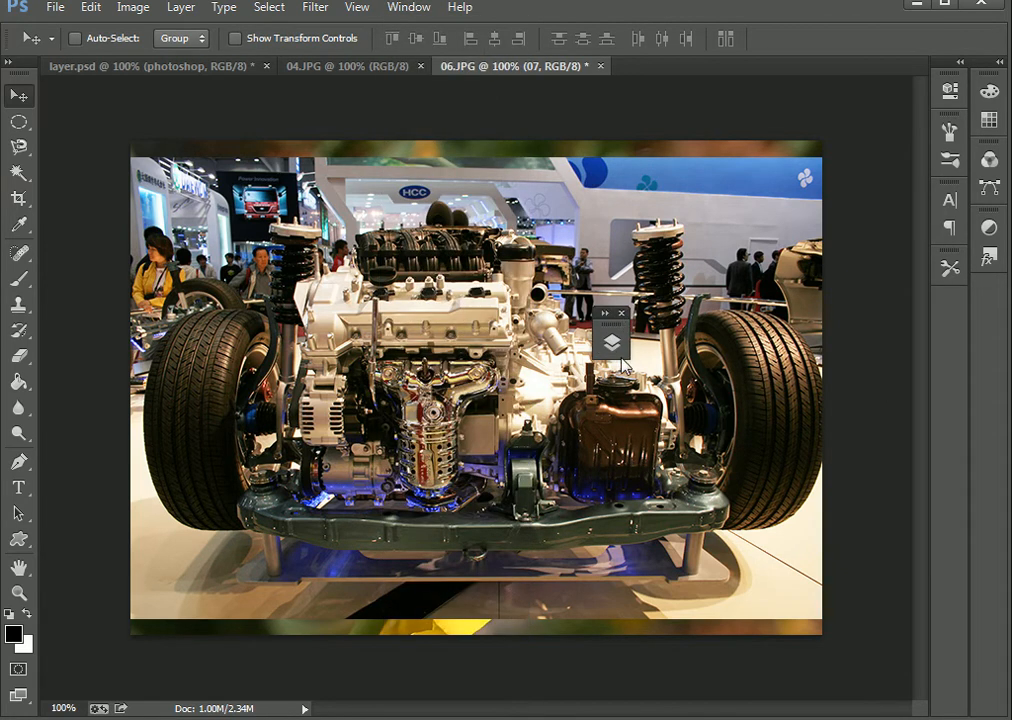
click(621, 314)
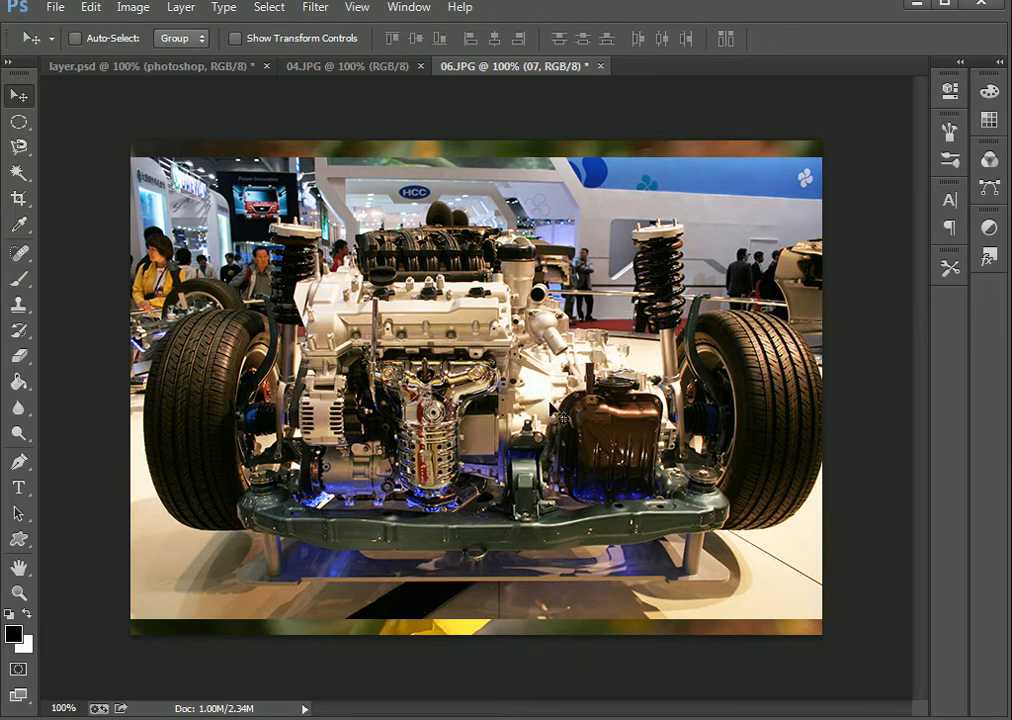
Bring back the Layers panel, collapse it to an icon and dock it below the other collapsed panels
click(396, 8)
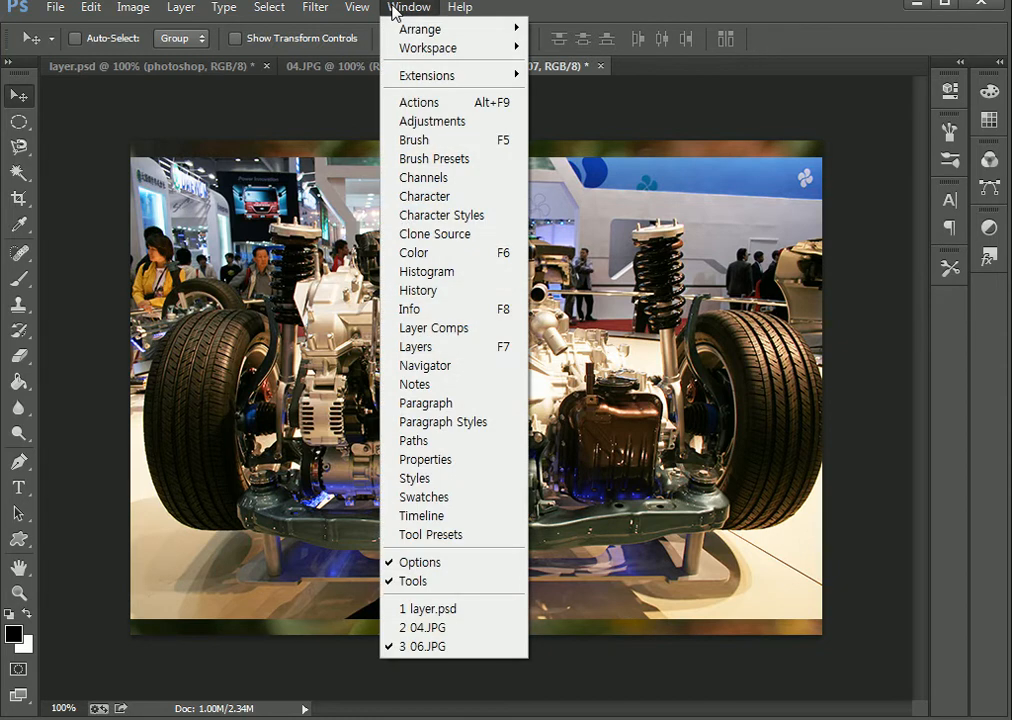
click(458, 346)
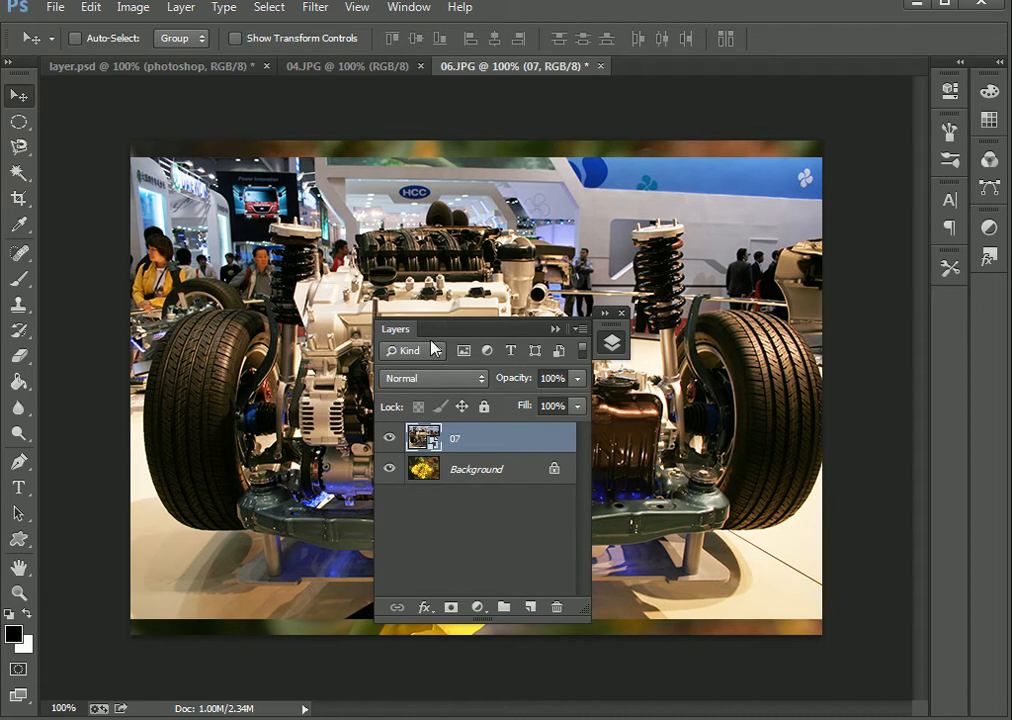
click(555, 329)
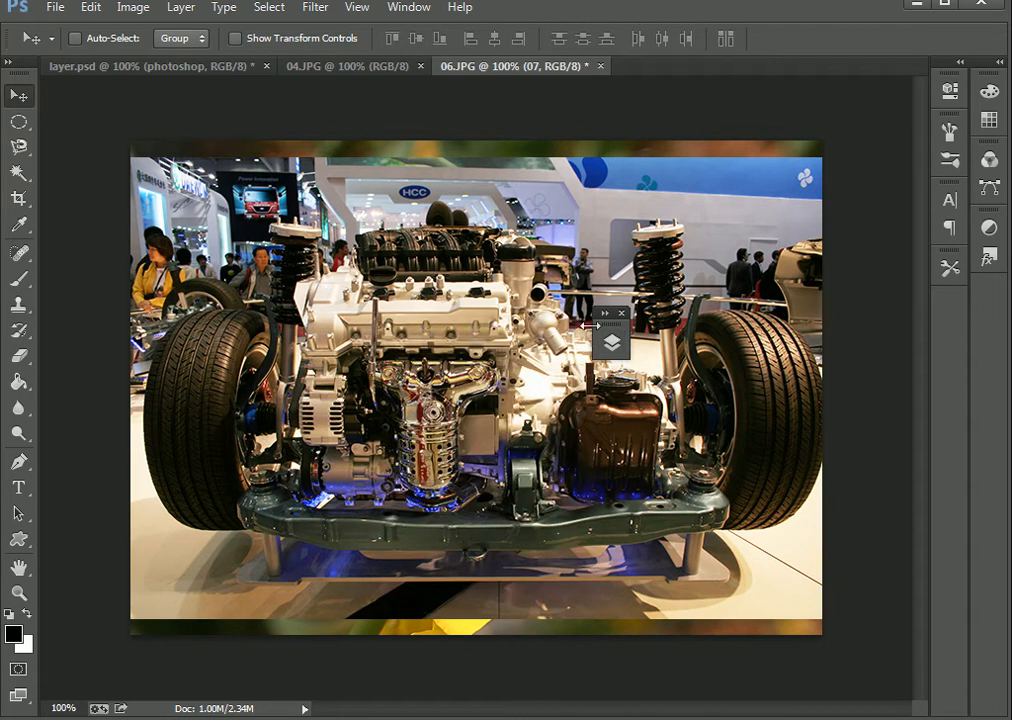
drag(597, 343, 990, 298)
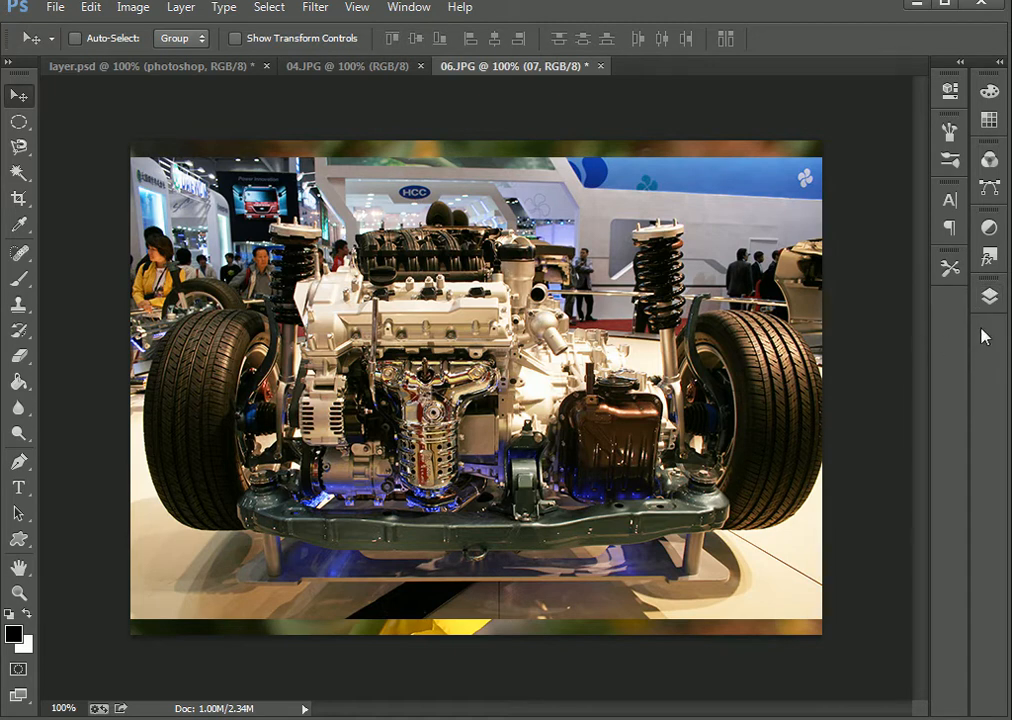
Examine the layers of 06.JPG, selecting Background and then layer 07, and collapse the Layers panel
click(989, 297)
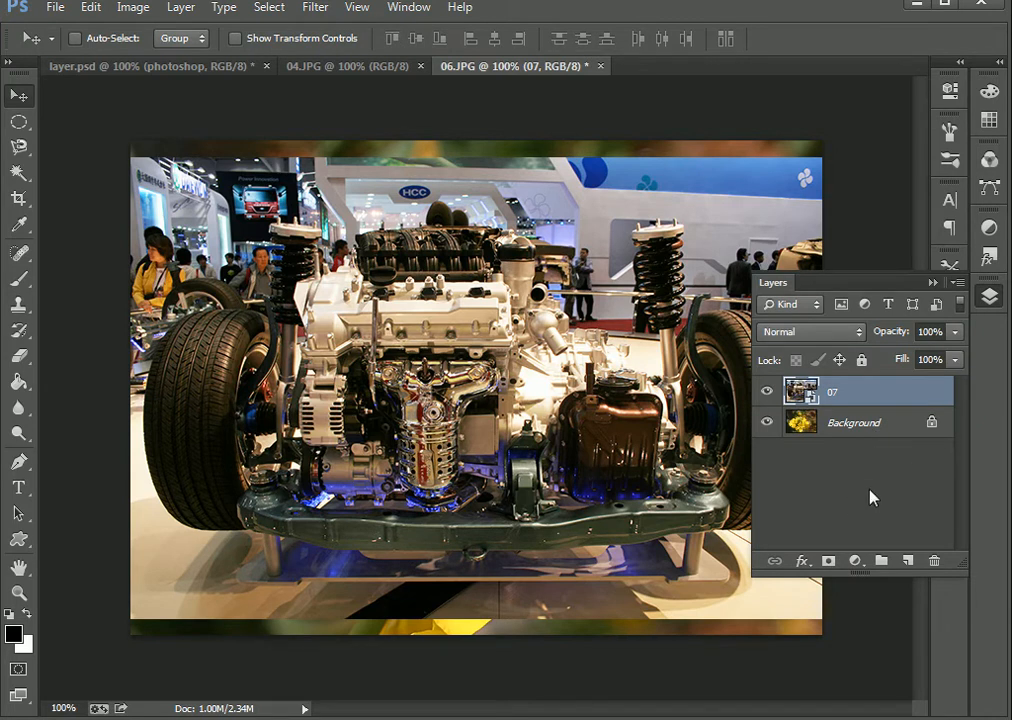
click(912, 423)
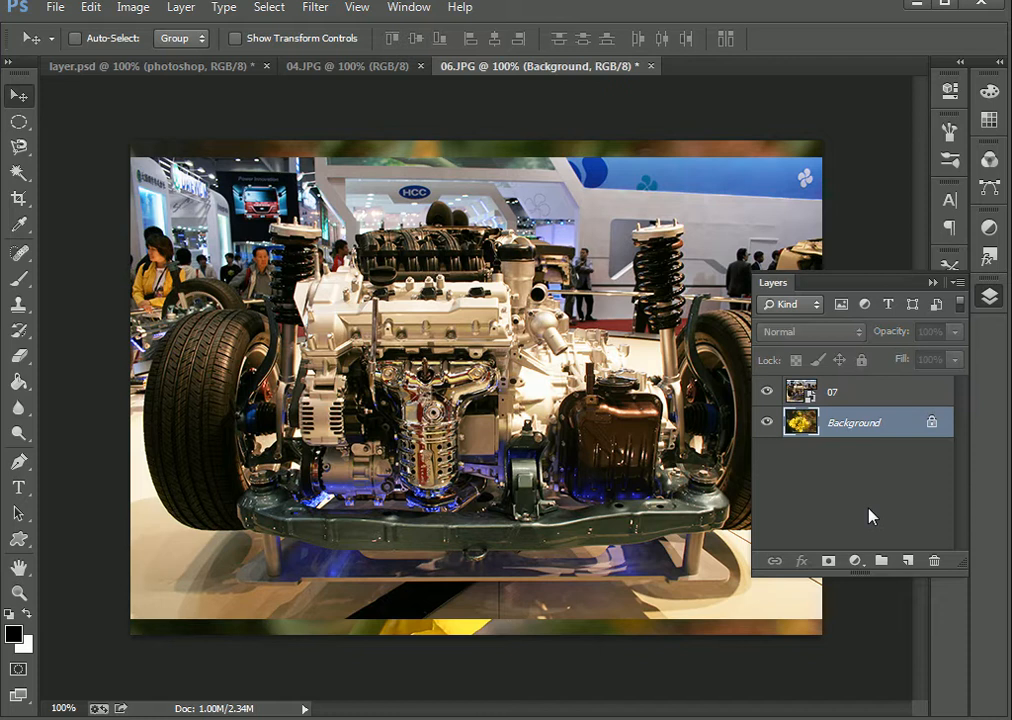
click(873, 398)
click(934, 285)
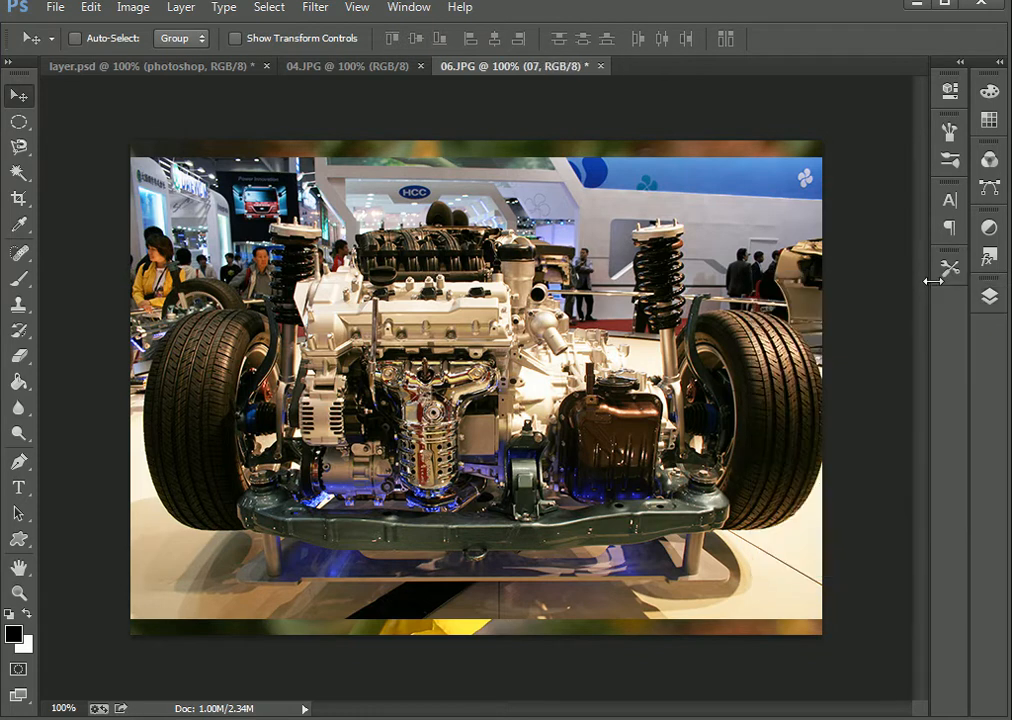
Switch to the 04.JPG document and examine its layer list
click(355, 70)
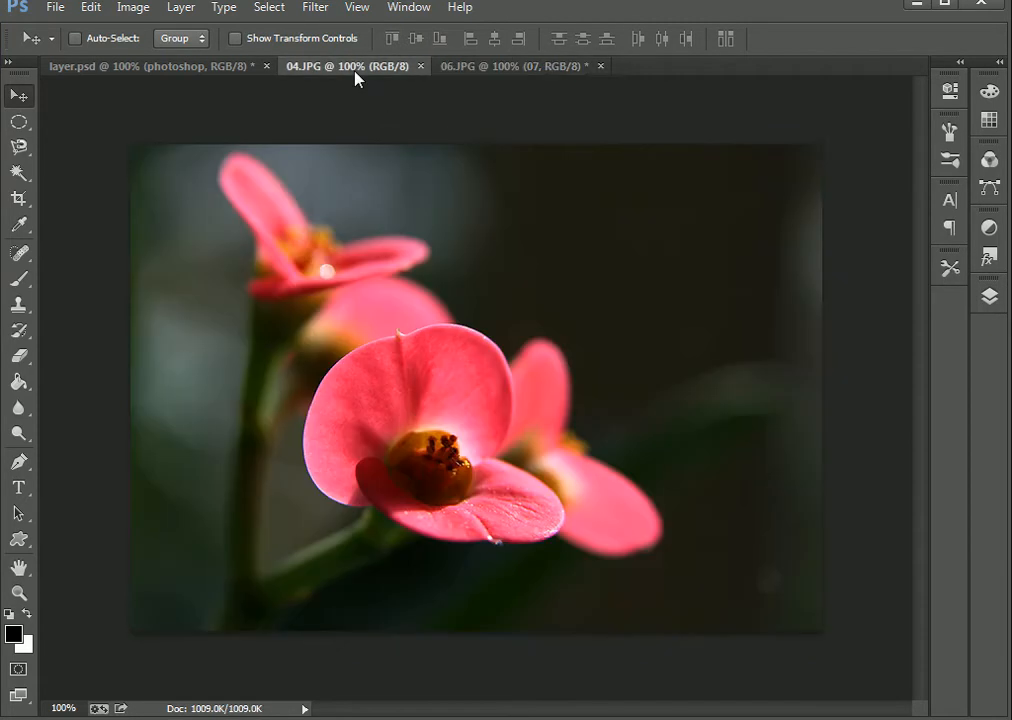
click(989, 297)
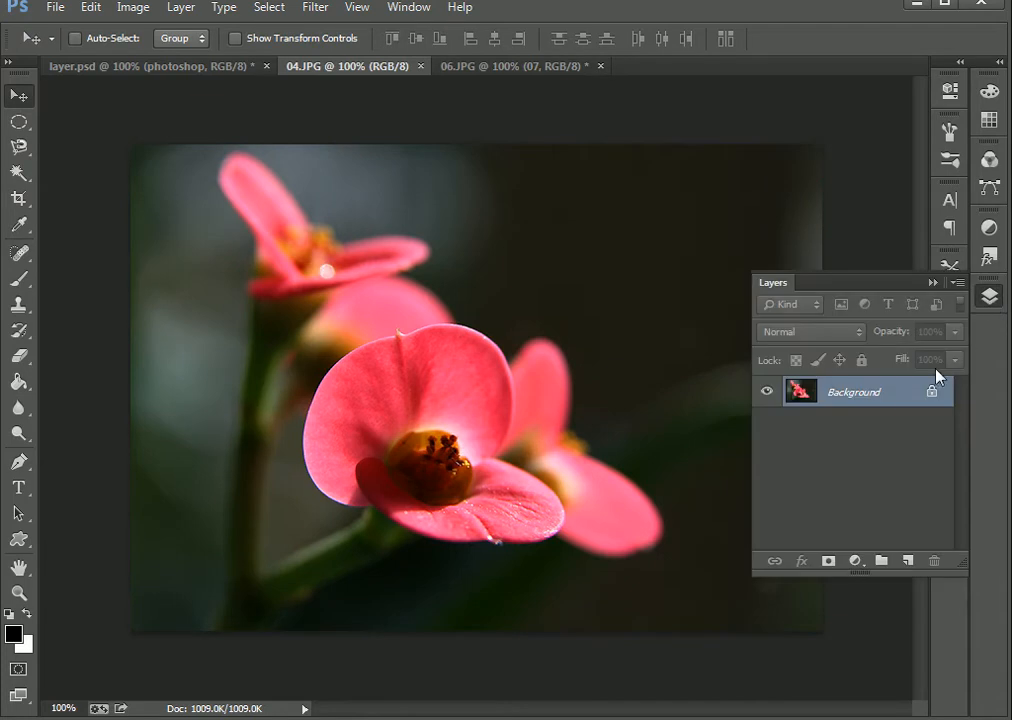
click(933, 284)
Switch to layer.psd and examine its layers by selecting each one from Background up to the uppermost photoshop text layer
click(104, 66)
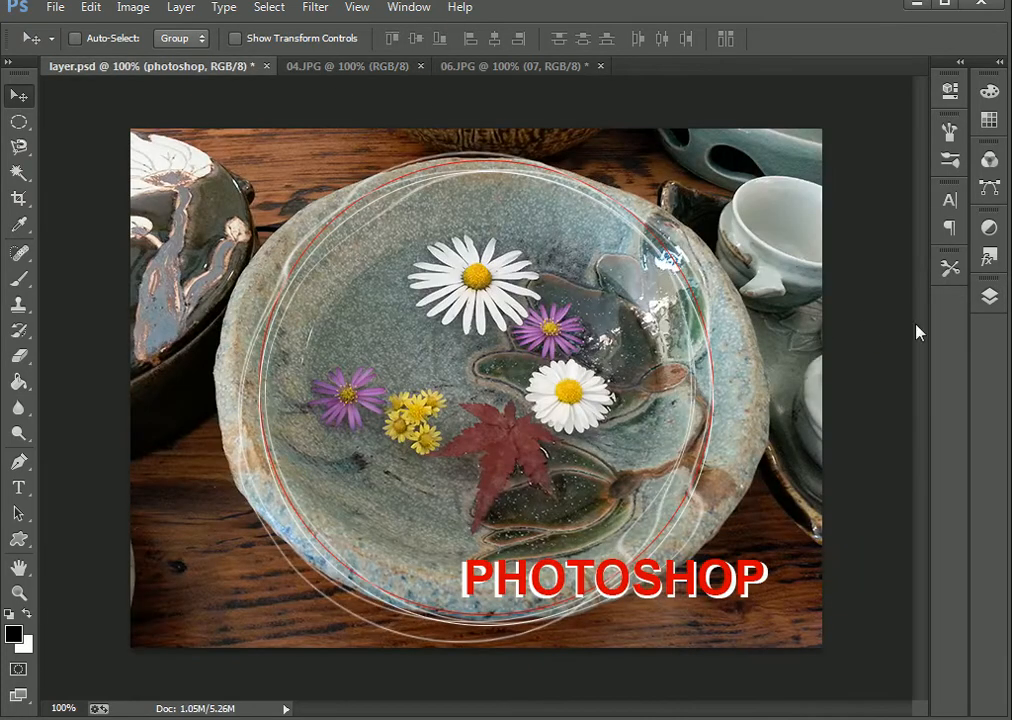
click(989, 297)
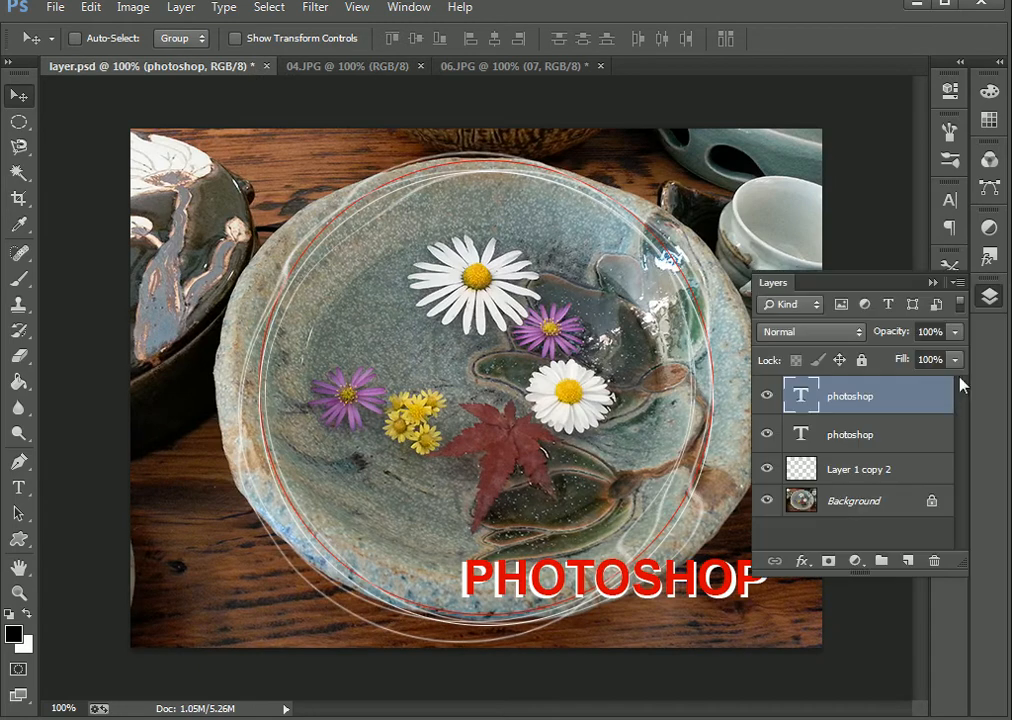
click(875, 496)
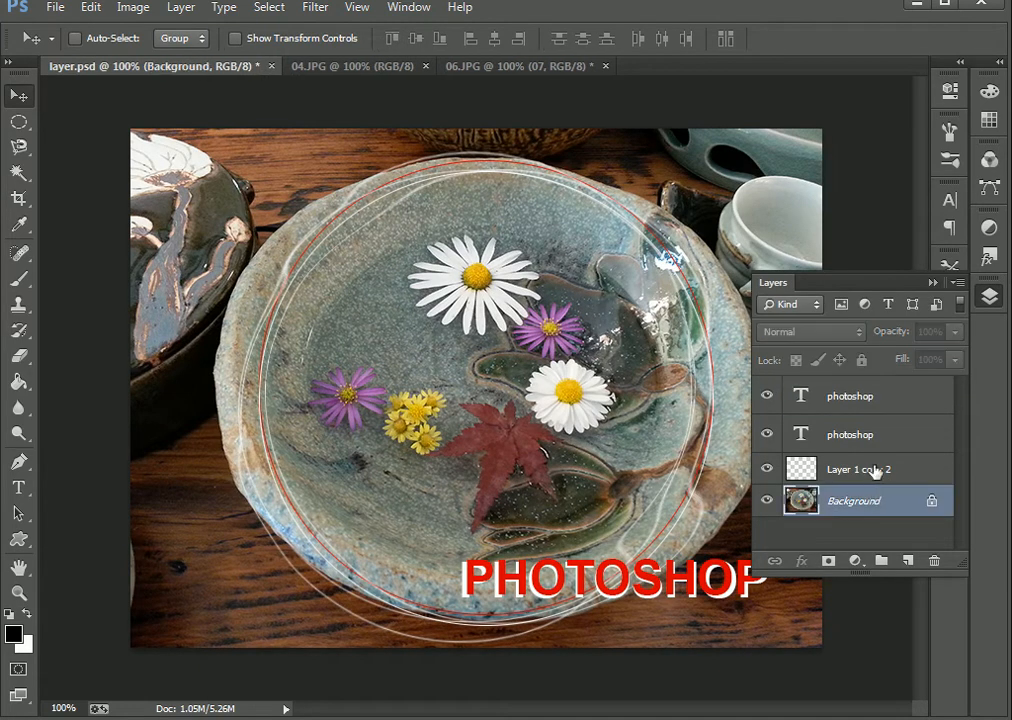
click(875, 470)
click(882, 436)
click(885, 402)
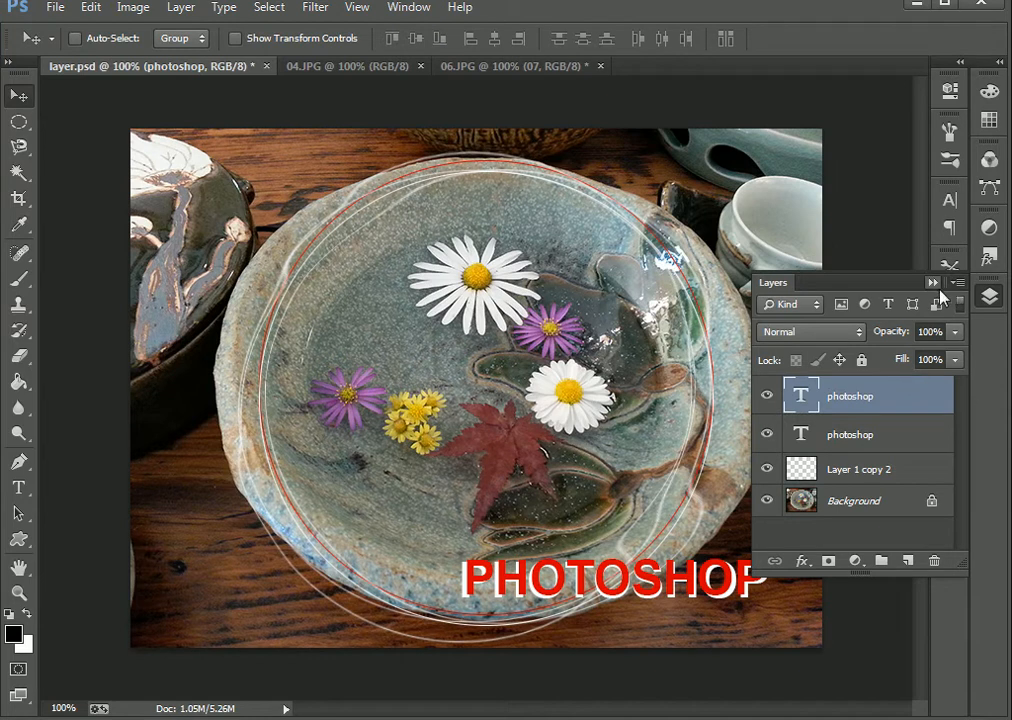
click(934, 285)
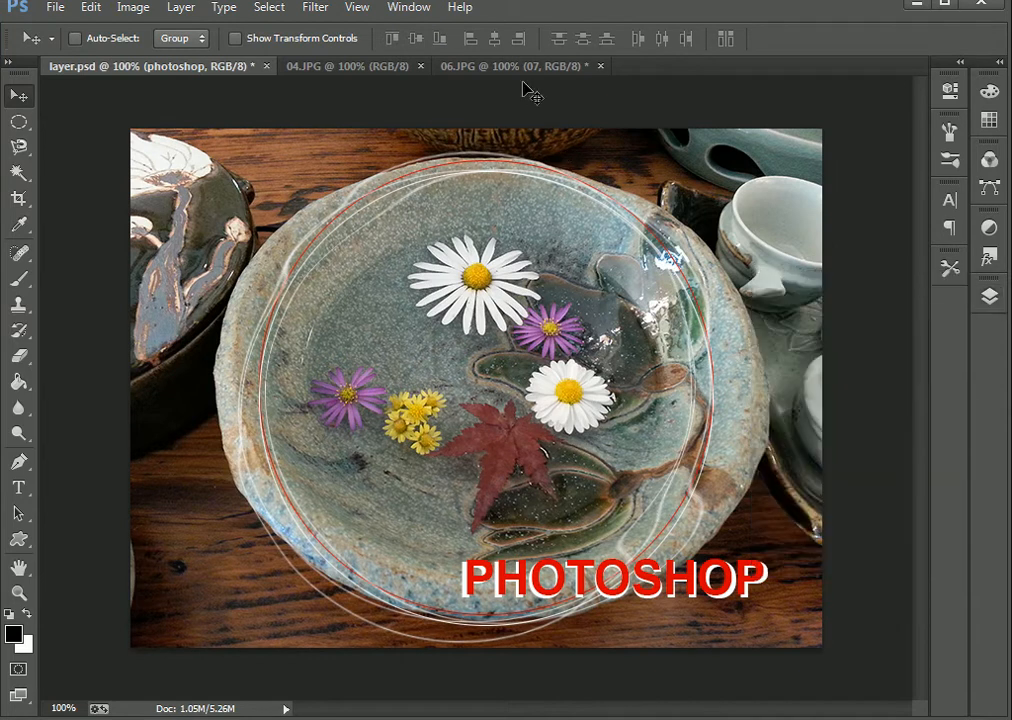
Compare the 04.JPG and 06.JPG images, return to 04.JPG and check its Background layer in the Layers panel
click(352, 64)
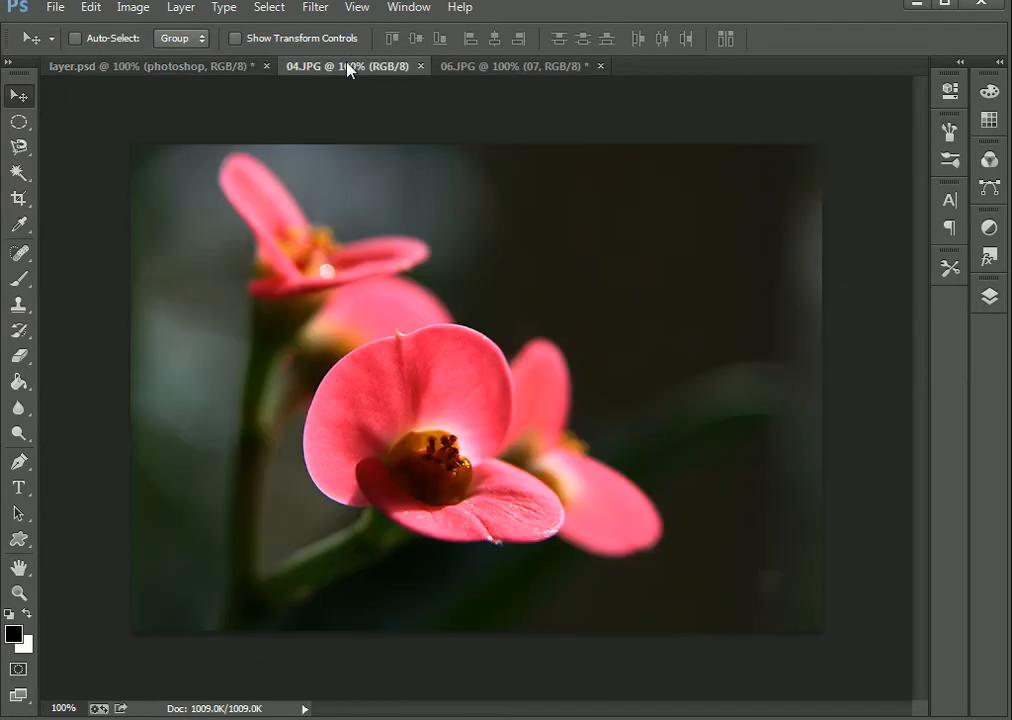
click(463, 68)
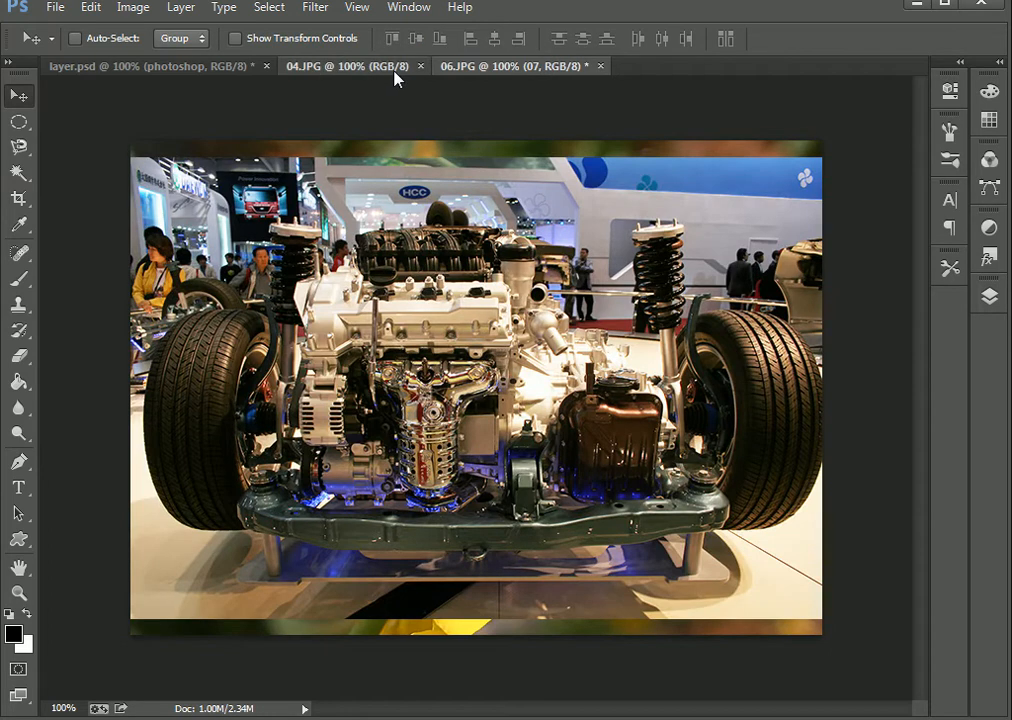
click(397, 72)
click(992, 296)
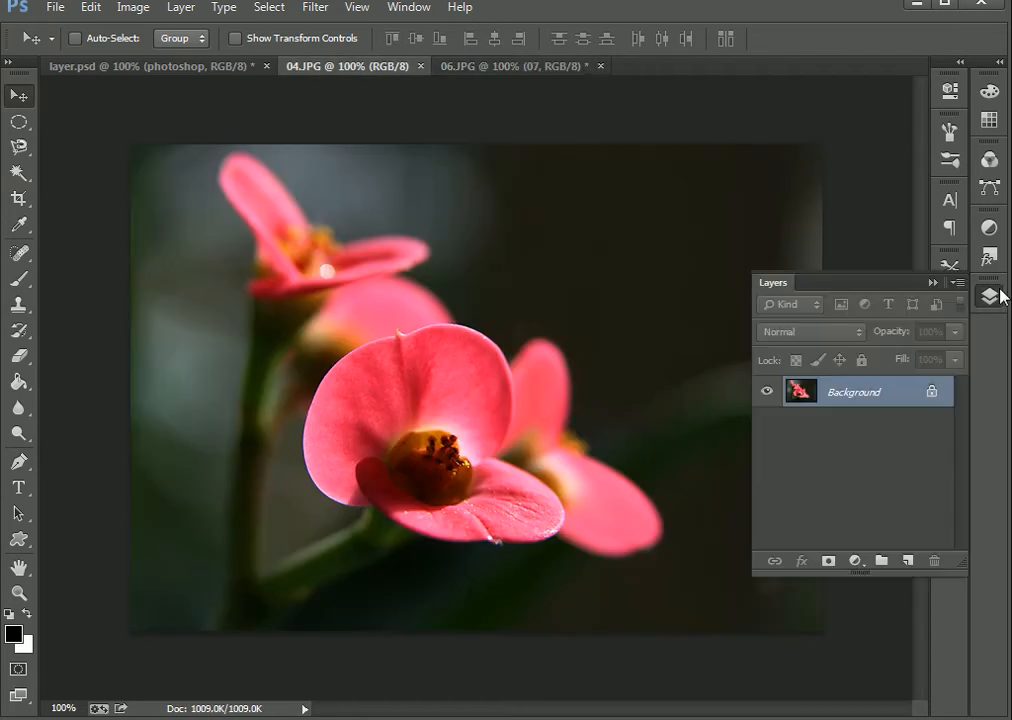
click(932, 283)
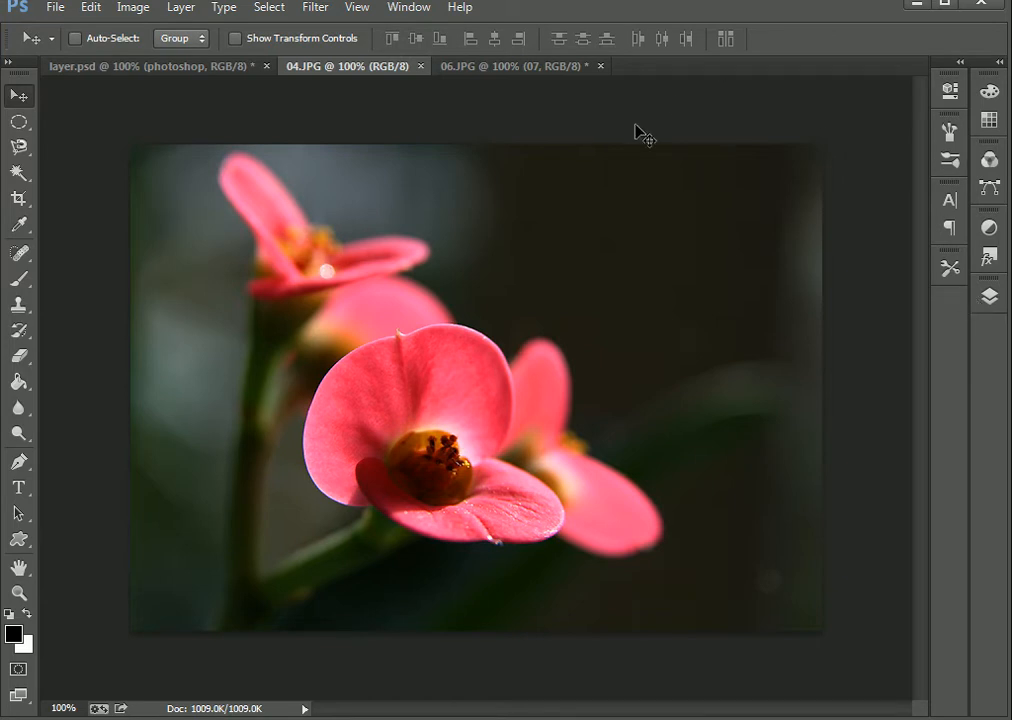
Show the layers of 04.JPG and paint freehand black Brush strokes across the flowers on the Background layer
click(992, 300)
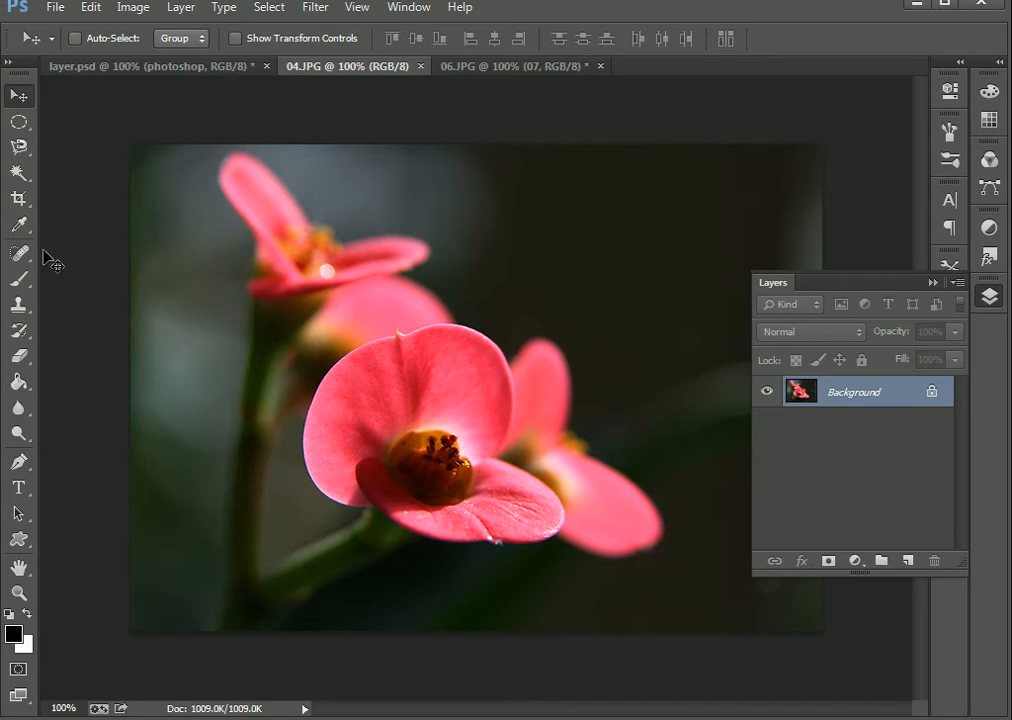
click(26, 284)
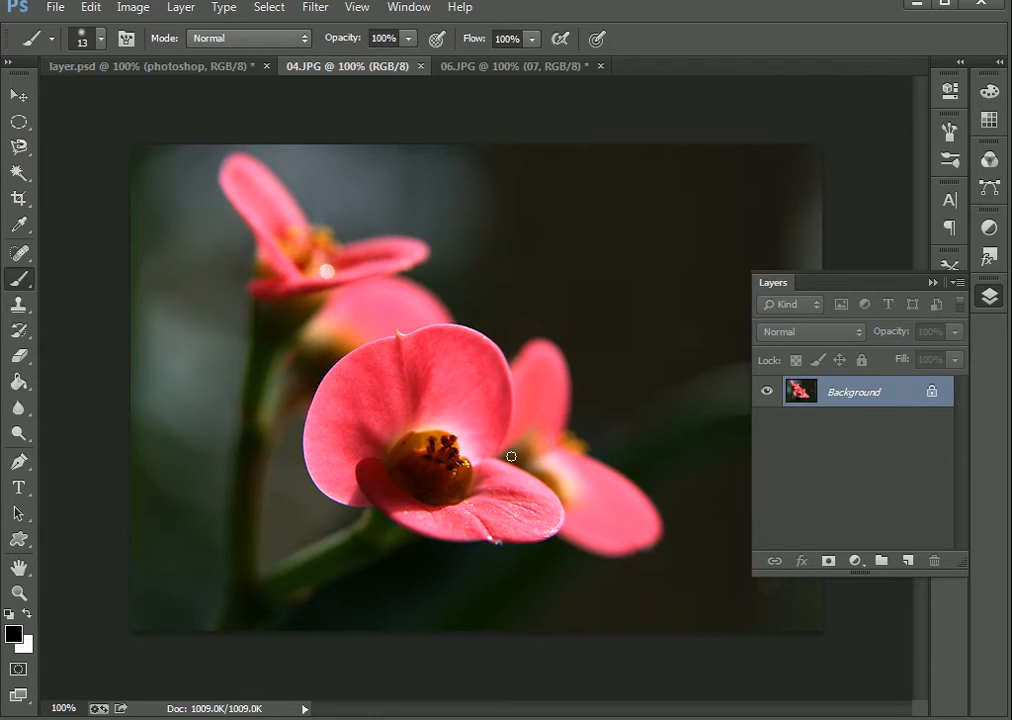
mouse_move(402, 393)
mouse_down()
mouse_move(411, 313)
mouse_move(610, 383)
mouse_up()
mouse_move(607, 328)
mouse_down()
mouse_move(440, 335)
mouse_move(598, 490)
mouse_up()
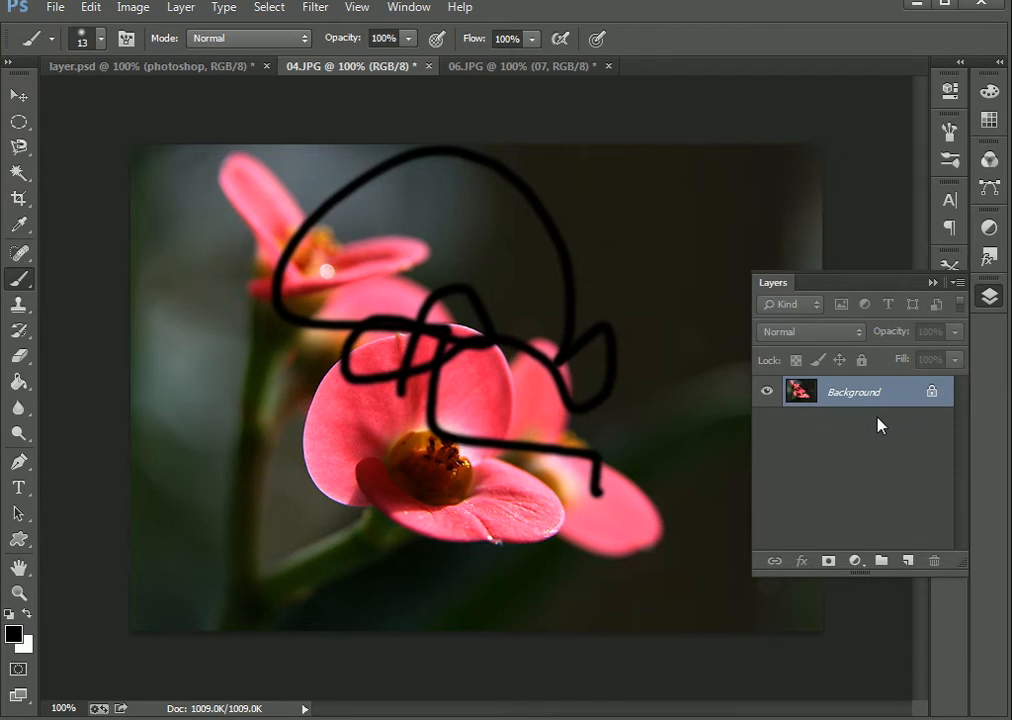
Revert 04.JPG to its saved version and repeatedly undo and redo the change to compare both states
key(F12)
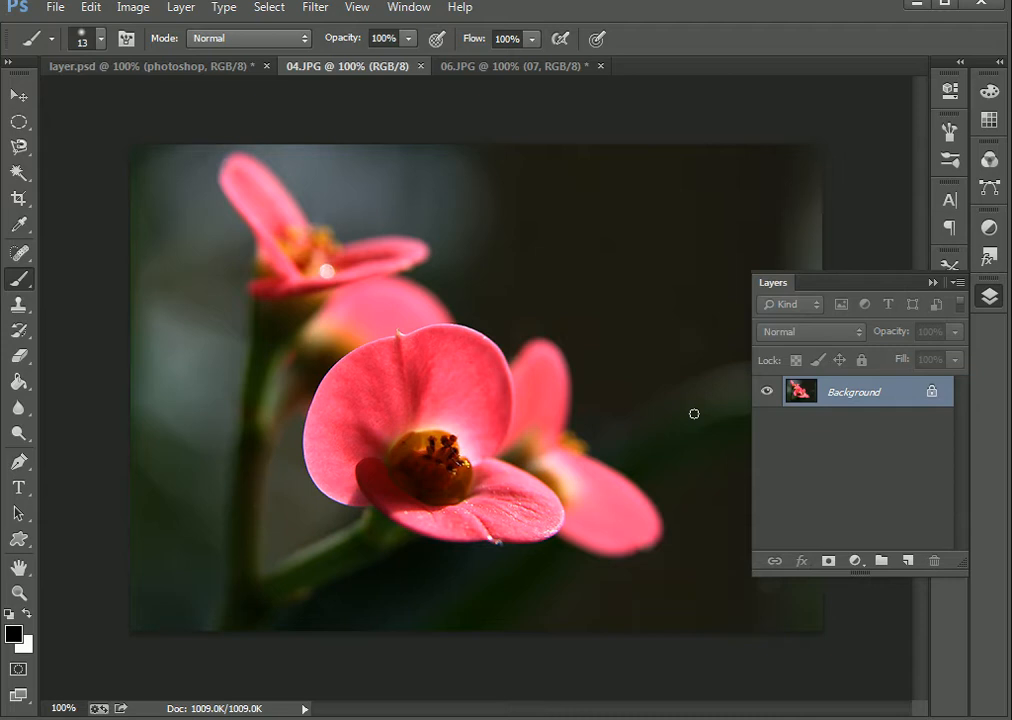
key(ctrl+z)
key(ctrl+z)
key(ctrl+z)
key(ctrl+z)
key(ctrl+z)
key(ctrl+z)
key(ctrl+z)
key(ctrl+z)
Add an empty layer above the Background of 04.JPG, check the Background, and make the new layer active
drag(890, 392, 897, 572)
click(907, 560)
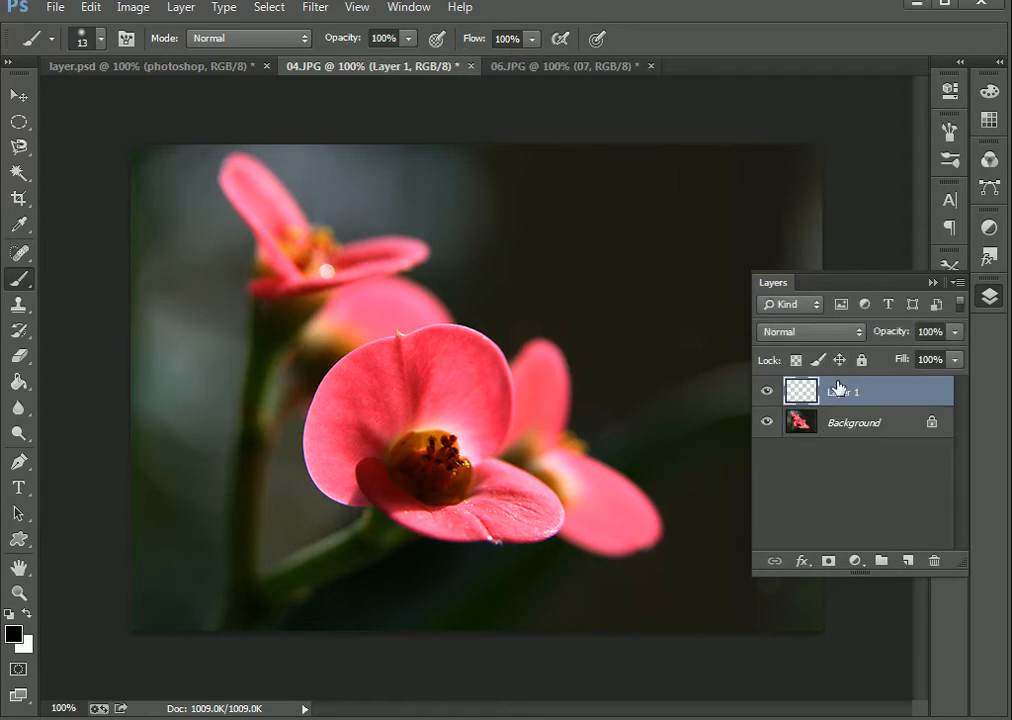
click(858, 421)
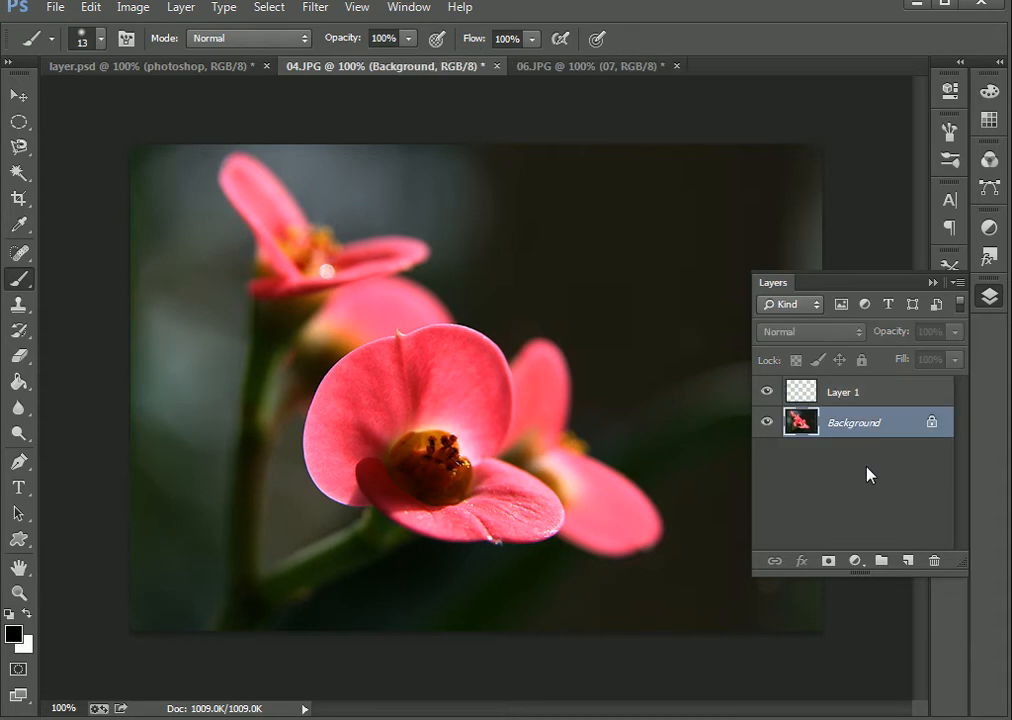
click(884, 395)
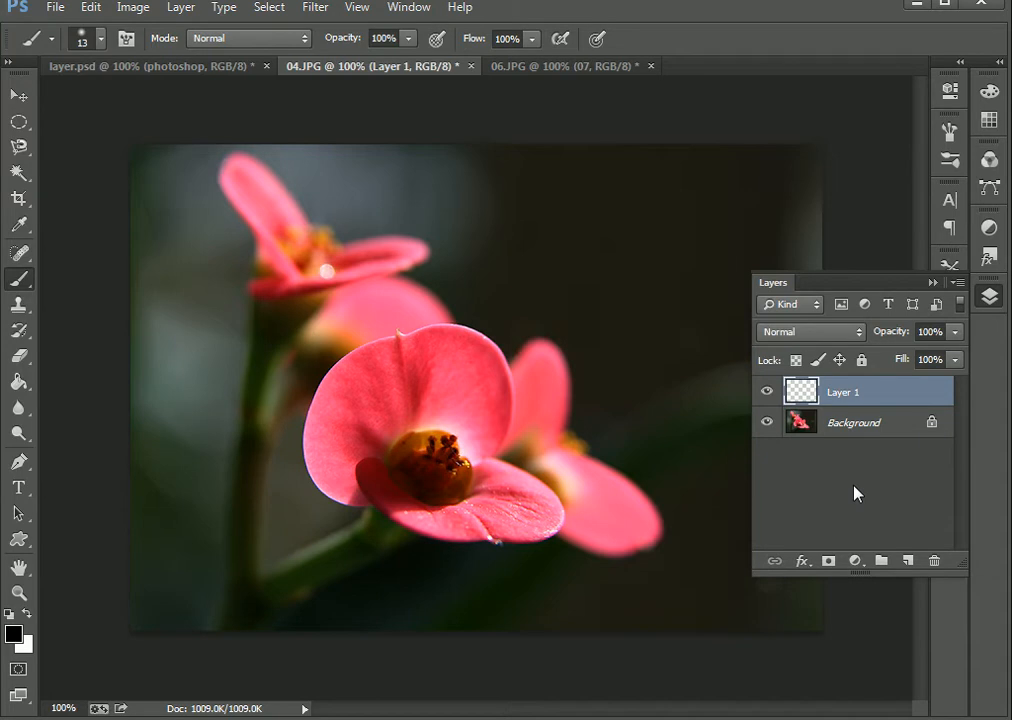
Paint large freehand black strokes over the flowers on Layer 1, and delete that layer
mouse_move(355, 440)
mouse_down()
mouse_move(307, 384)
mouse_move(445, 291)
mouse_move(452, 318)
mouse_move(576, 370)
mouse_move(542, 463)
mouse_move(580, 218)
mouse_up()
mouse_move(491, 232)
mouse_down()
mouse_move(229, 298)
mouse_move(375, 437)
mouse_up()
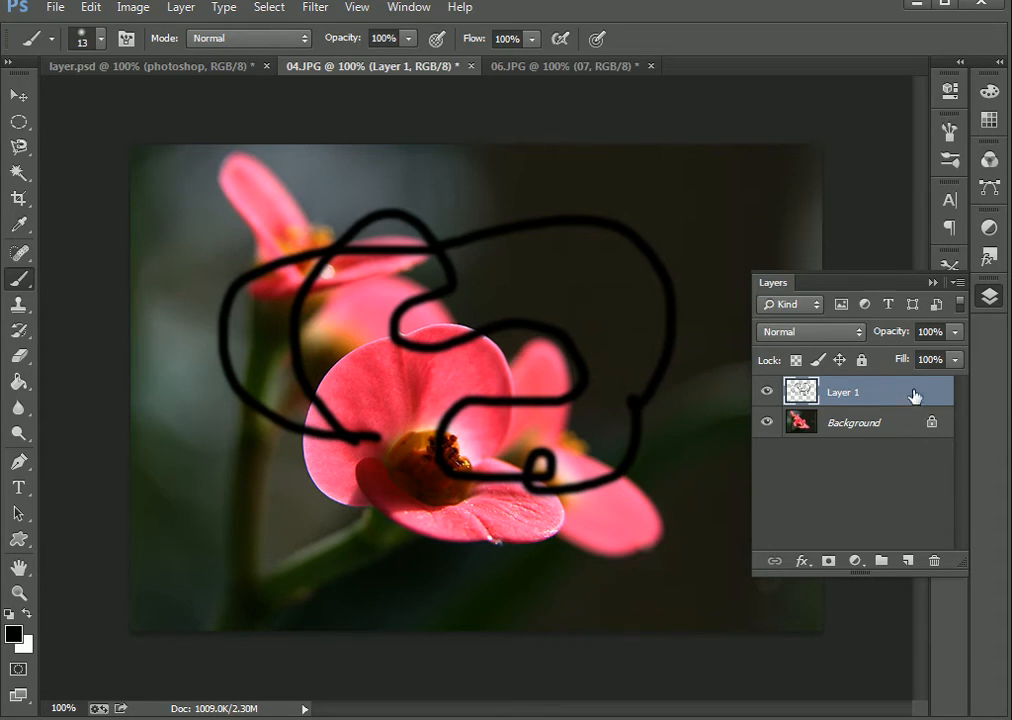
drag(914, 396, 916, 620)
key(Escape)
drag(904, 381, 934, 558)
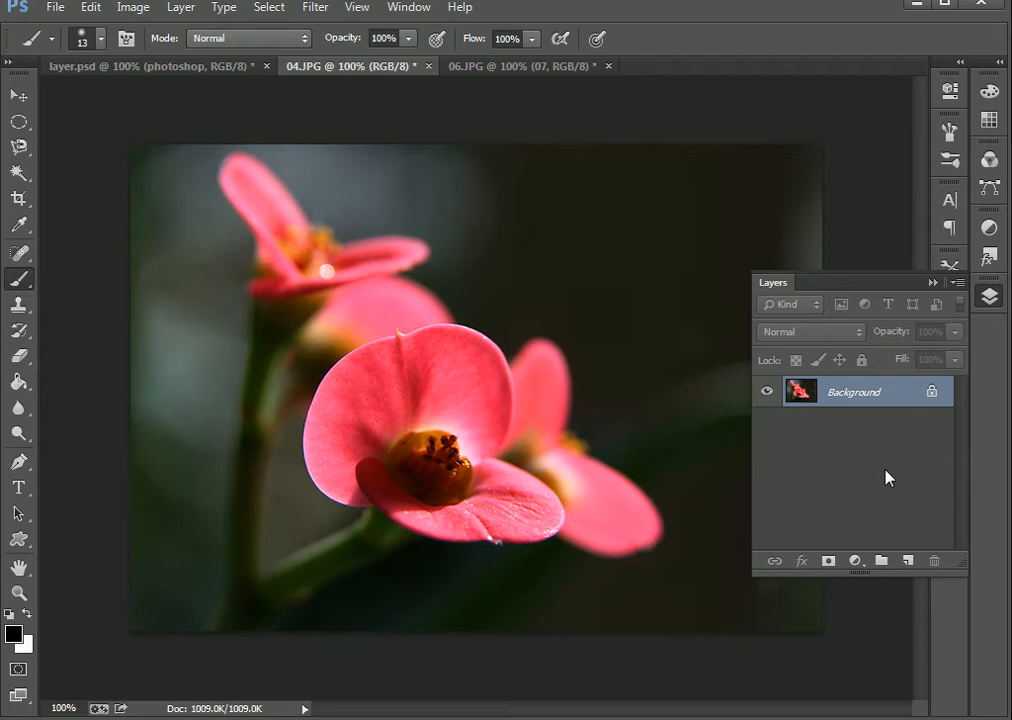
Try a short looping black brush stroke on another new layer above the Background, and delete that layer
click(907, 560)
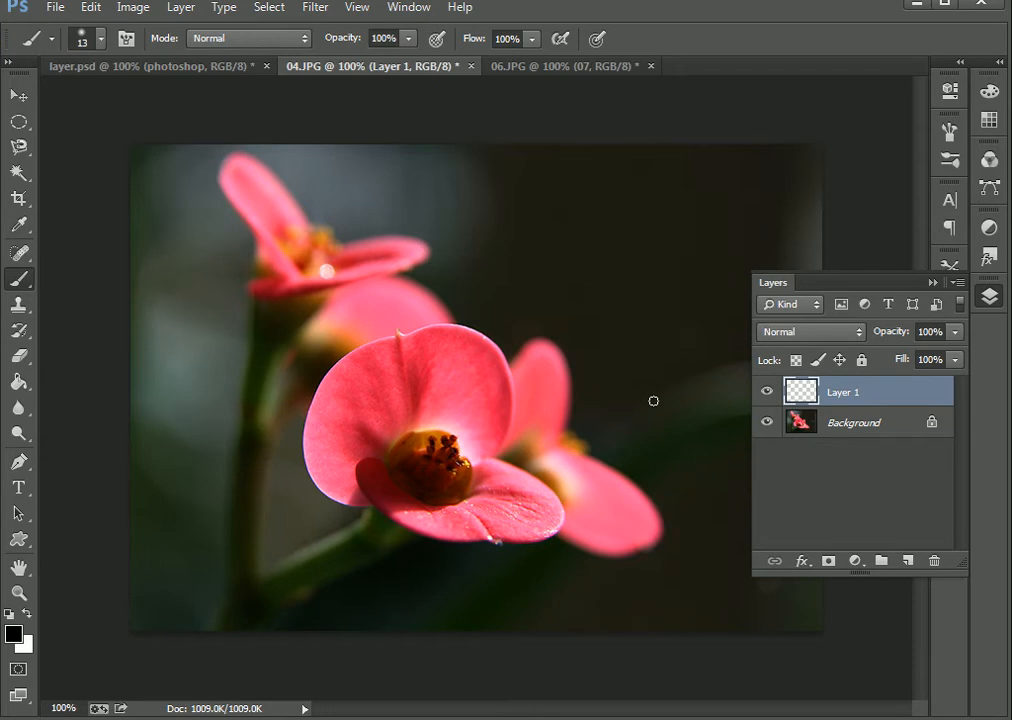
mouse_move(420, 272)
mouse_down()
mouse_move(312, 354)
mouse_move(378, 341)
mouse_move(463, 366)
mouse_up()
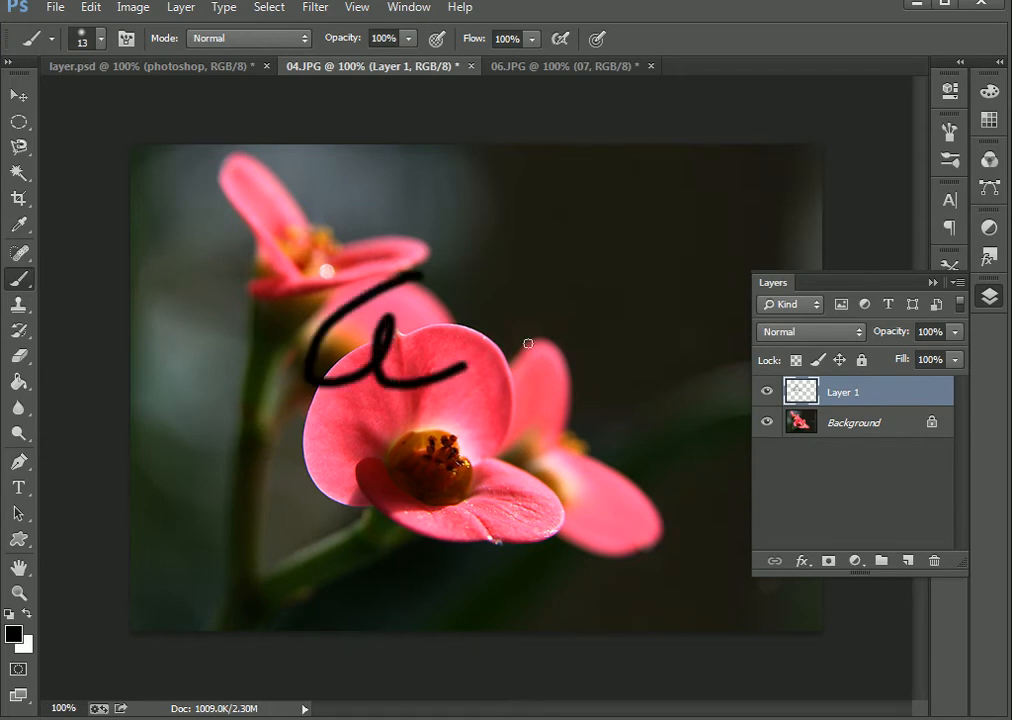
mouse_move(840, 393)
mouse_down()
mouse_move(926, 436)
mouse_move(942, 540)
mouse_move(934, 560)
mouse_up()
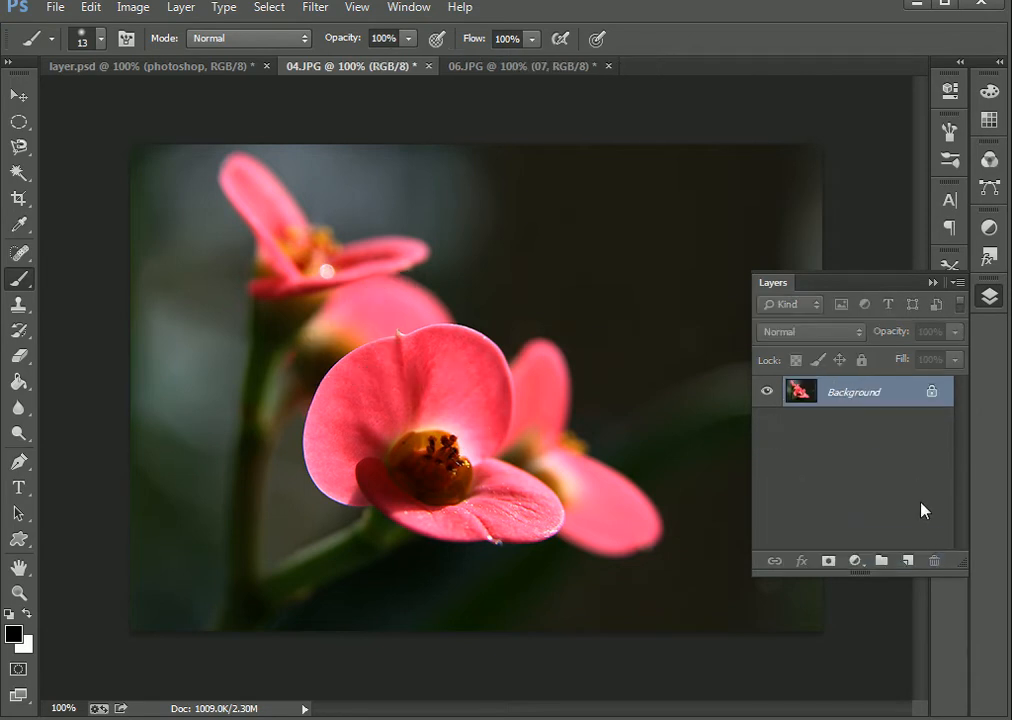
Add six empty layers above the Background of 04.JPG
click(908, 561)
click(908, 561)
click(908, 561)
click(908, 561)
click(908, 561)
click(908, 561)
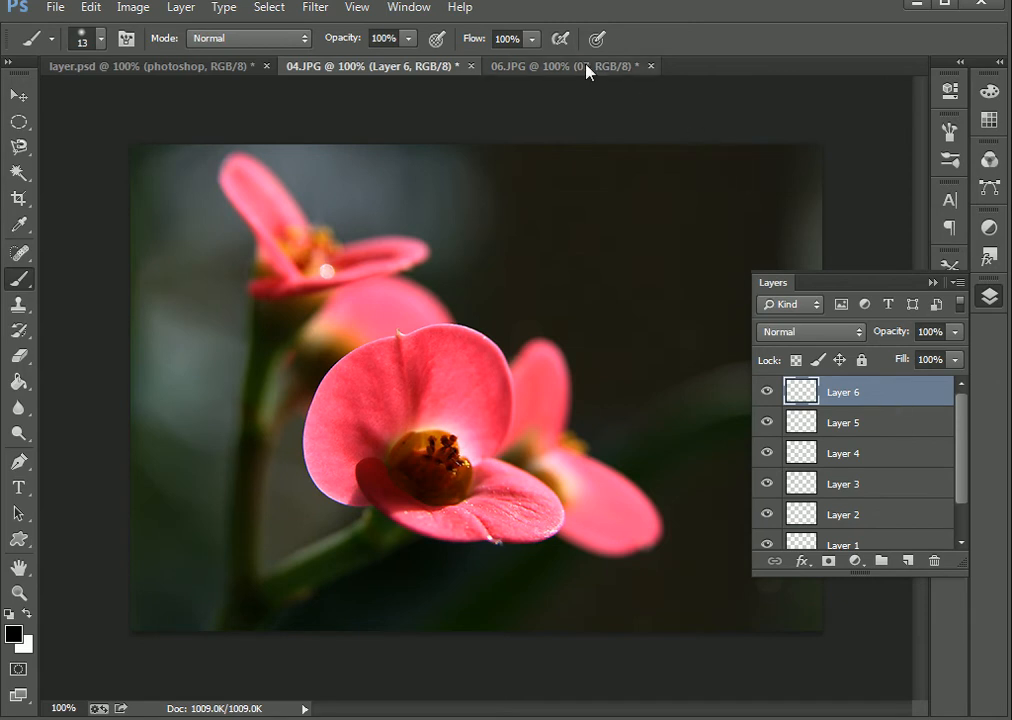
Compare the layer lists of 06.JPG and 04.JPG, ending on 06.JPG
click(520, 66)
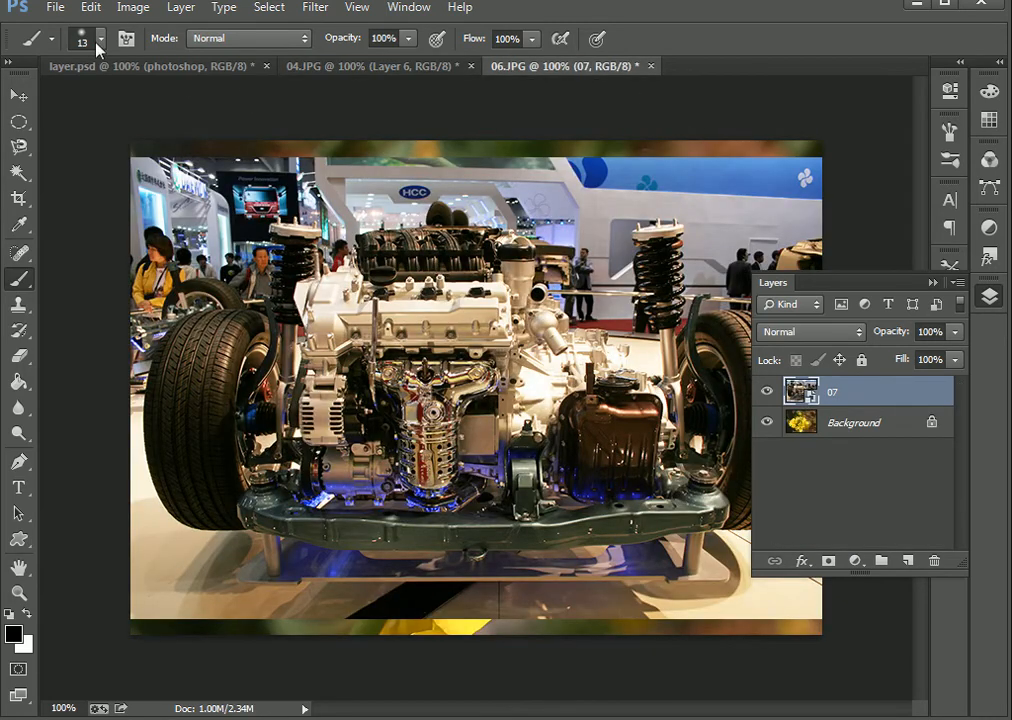
click(56, 8)
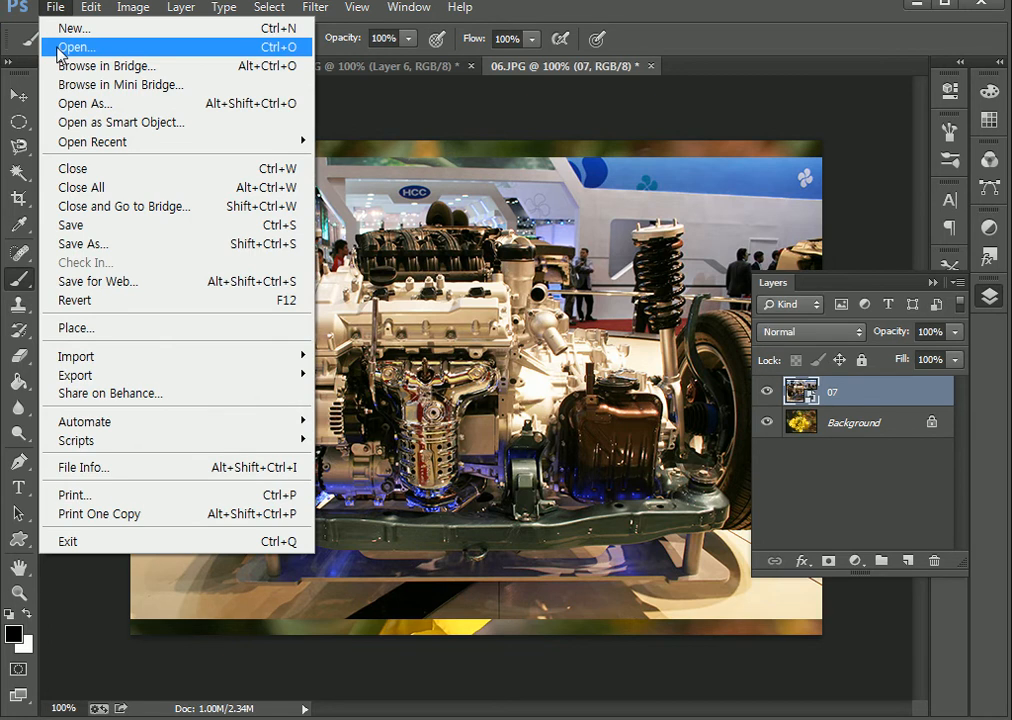
click(357, 67)
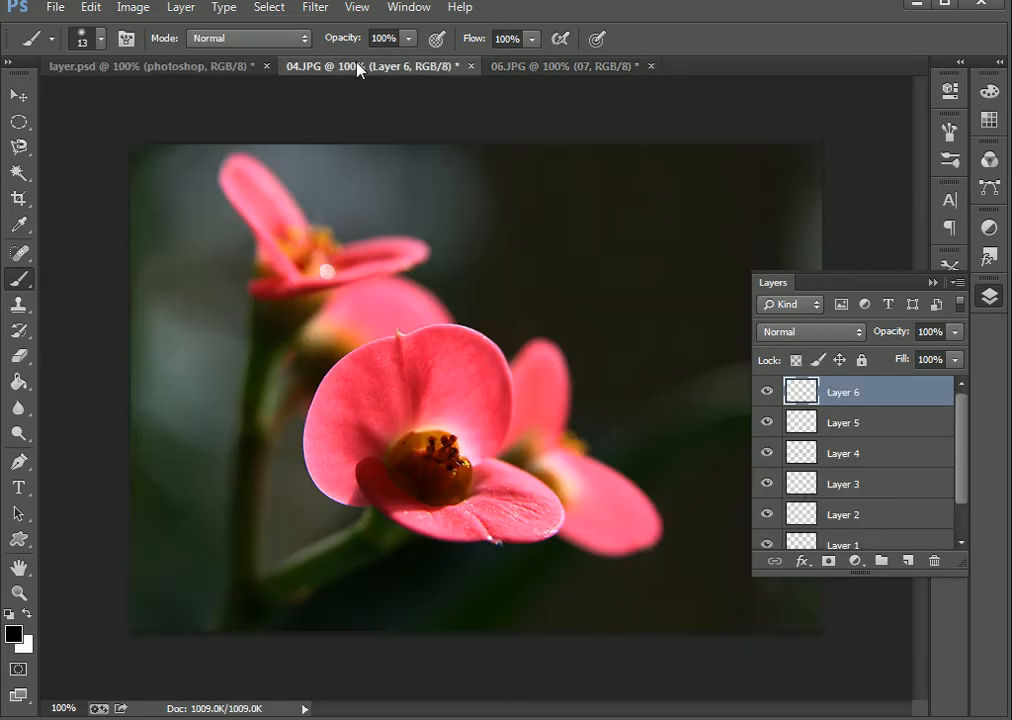
click(521, 76)
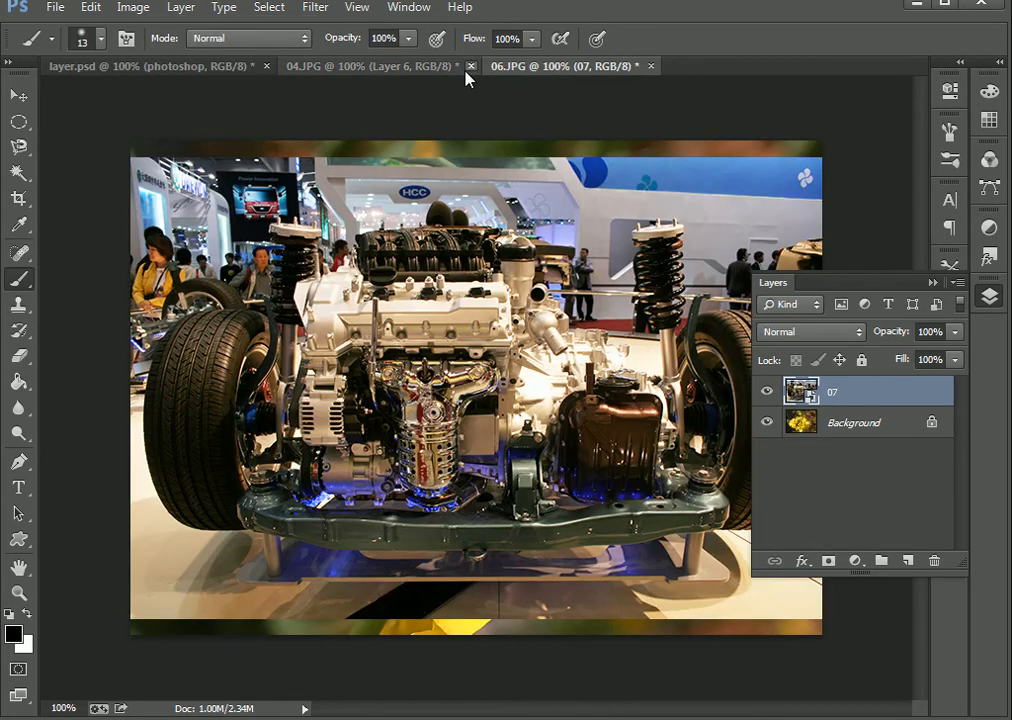
Activate the Move tool and check the Background and 07 layers of 06.JPG, leaving 07 selected
click(18, 94)
click(886, 423)
click(887, 398)
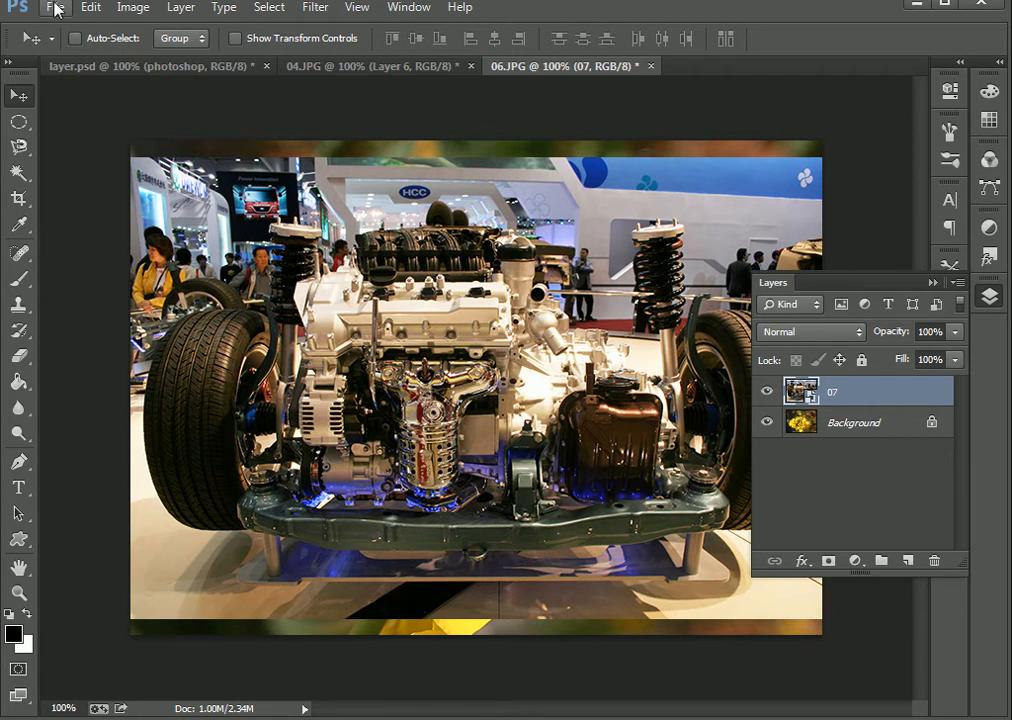
Copy the empty Layer 6 from 04.JPG into 06.JPG with the Move tool, move it around, and delete it
click(372, 66)
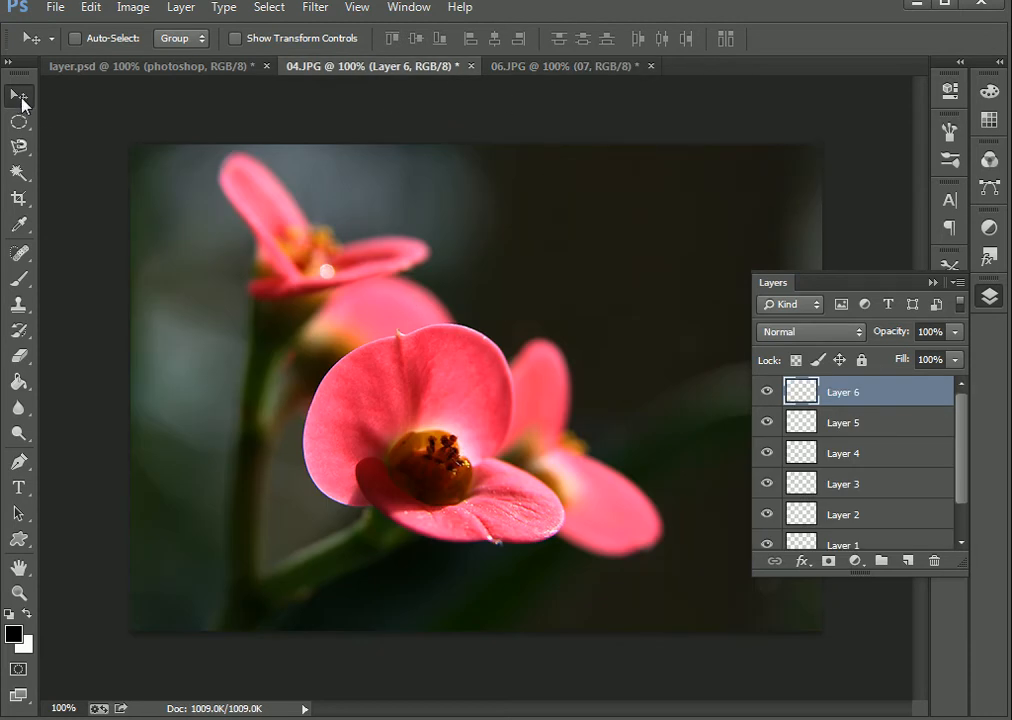
drag(573, 273, 567, 135)
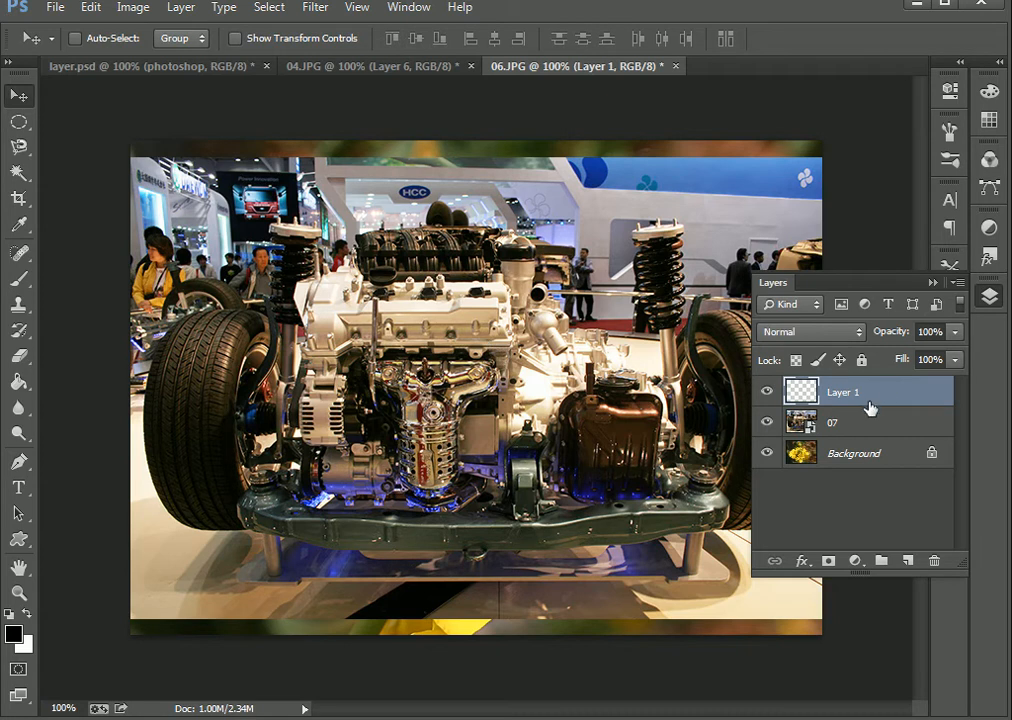
drag(565, 106, 485, 330)
drag(477, 376, 519, 240)
drag(505, 355, 509, 219)
drag(512, 380, 521, 350)
drag(848, 405, 934, 560)
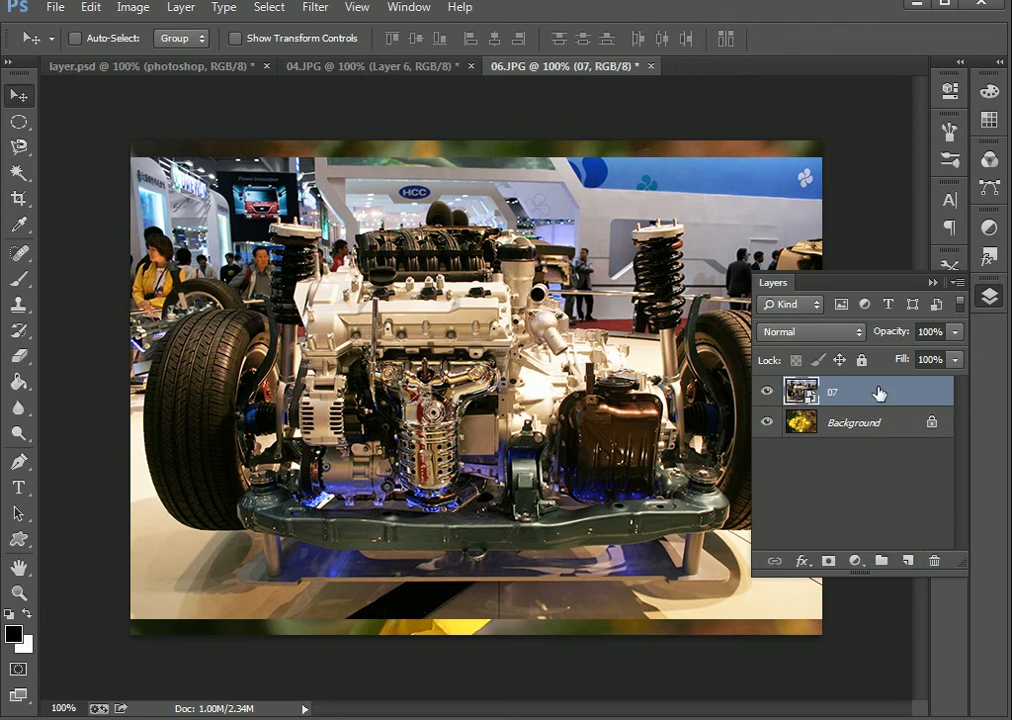
Repeat the transfer of Layer 6 from 04.JPG to 06.JPG, and delete the transferred layer again
click(295, 66)
drag(522, 348, 480, 427)
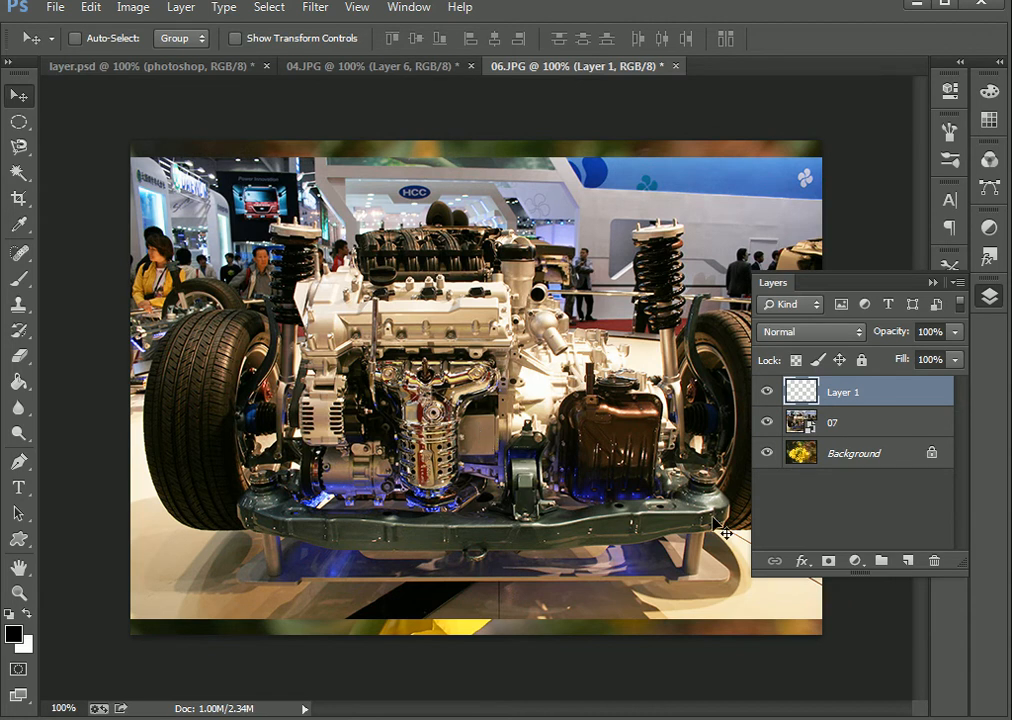
drag(895, 402, 930, 561)
Copy the Background layer of 04.JPG into 06.JPG and align it over the canvas as the uppermost layer
click(287, 62)
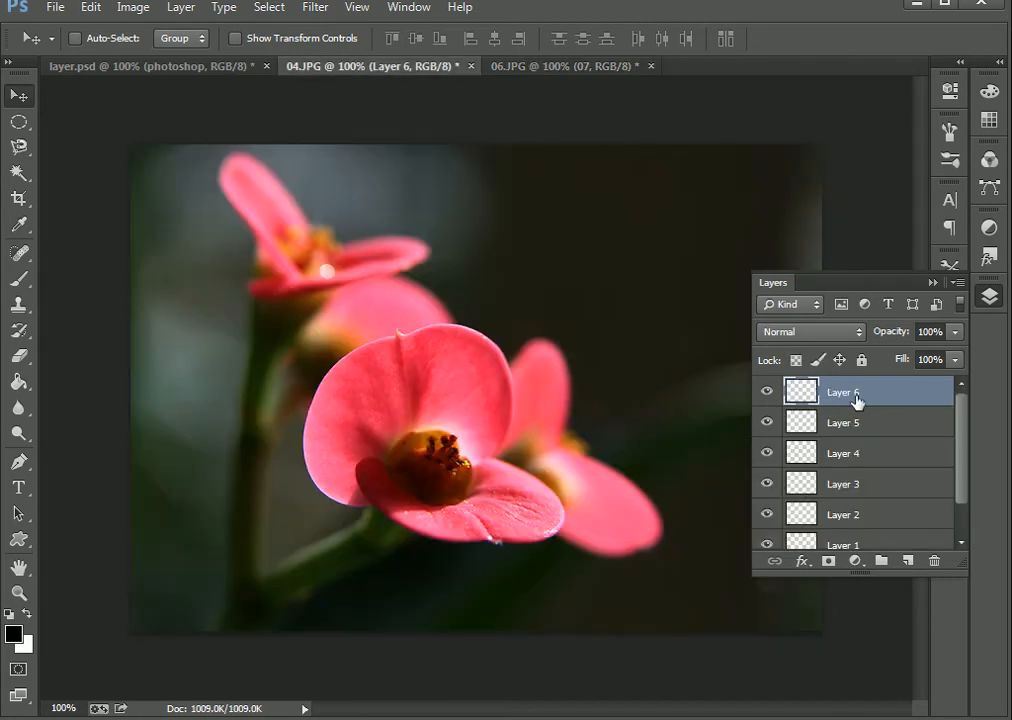
mouse_move(856, 399)
mouse_down()
mouse_move(843, 415)
mouse_move(847, 402)
mouse_up()
scroll(960, 494, down, 2)
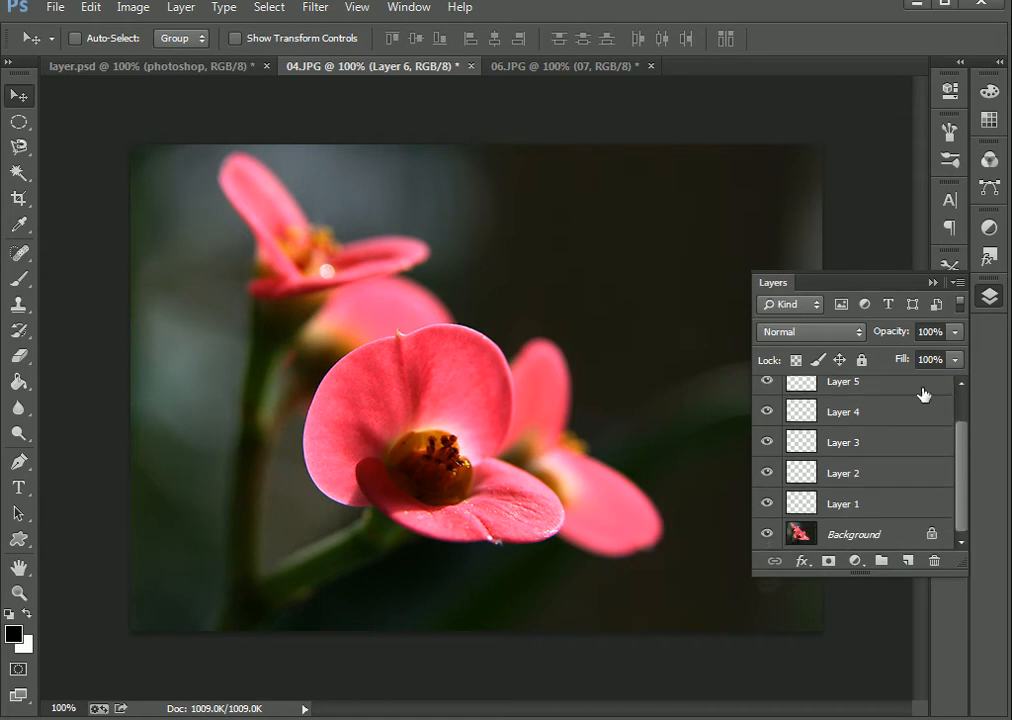
click(901, 532)
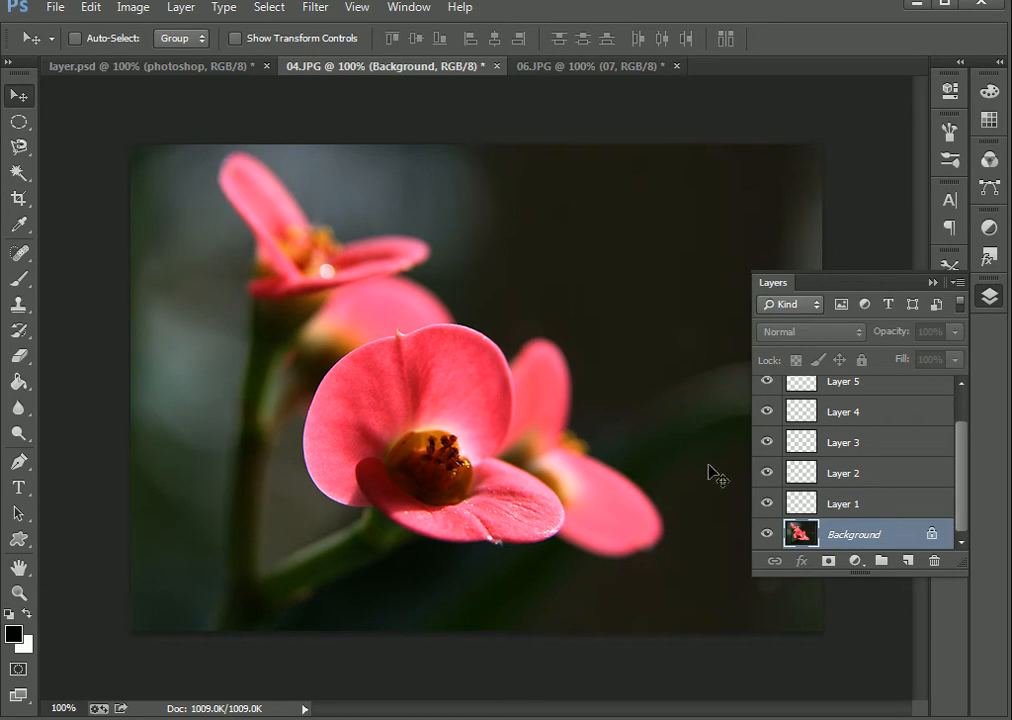
drag(499, 443, 540, 303)
drag(544, 243, 505, 390)
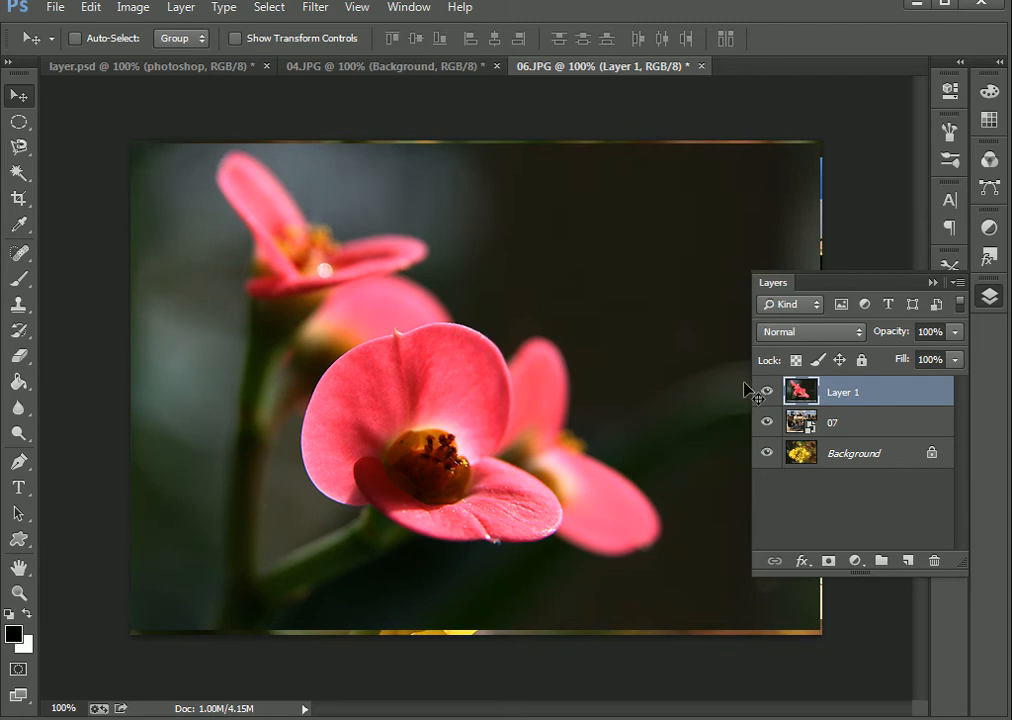
Hide Layer 1, 07 and Background of 06.JPG one after another
click(767, 392)
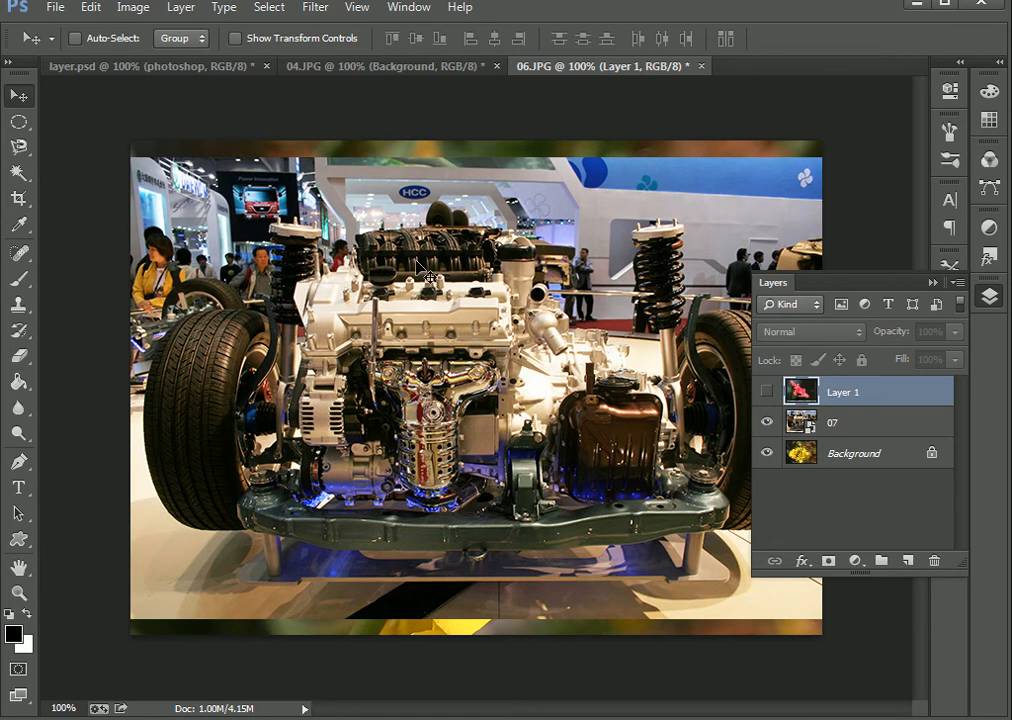
drag(789, 380, 752, 488)
click(767, 422)
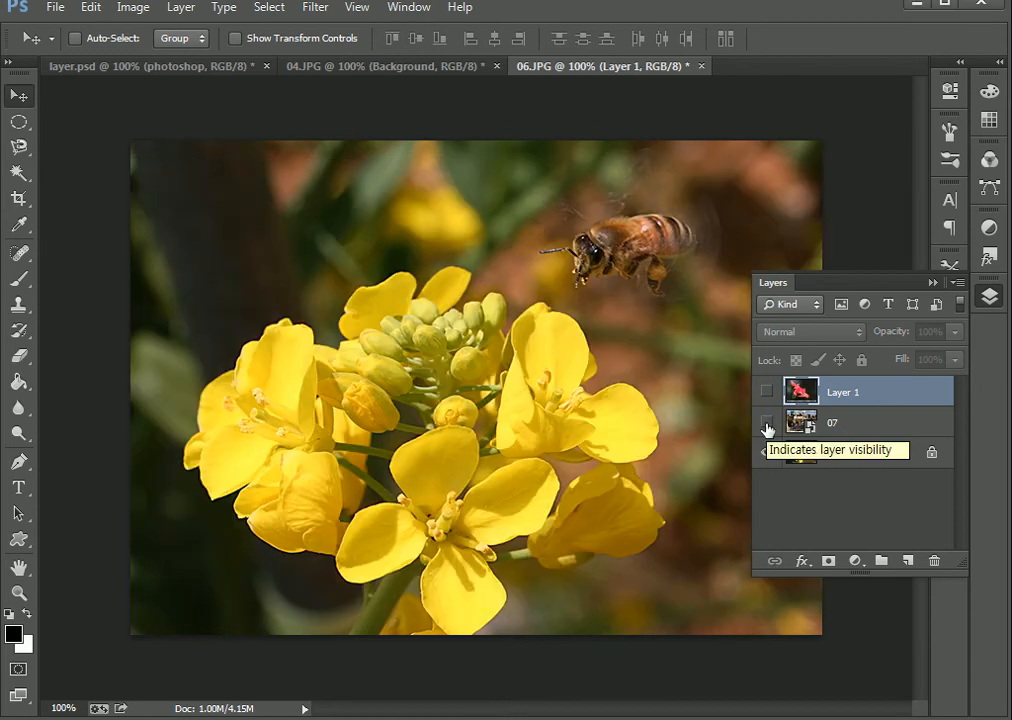
click(767, 454)
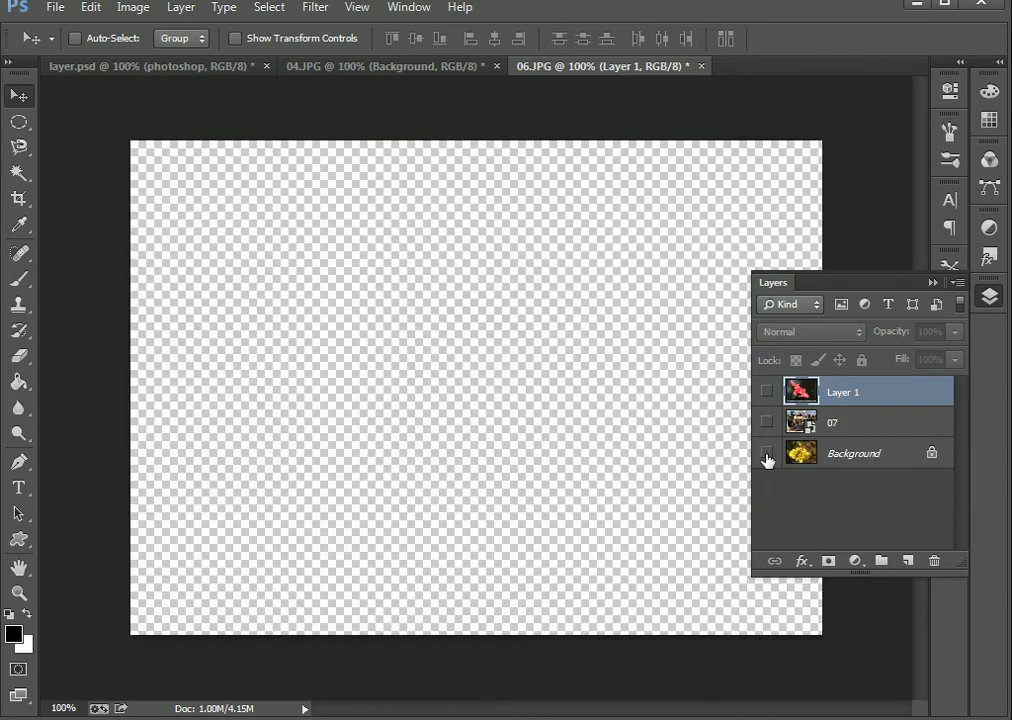
Toggle the Background's visibility several times, and make Background, 07 and Layer 1 visible again
click(767, 454)
click(767, 454)
click(766, 458)
click(765, 460)
click(766, 453)
click(766, 422)
click(766, 392)
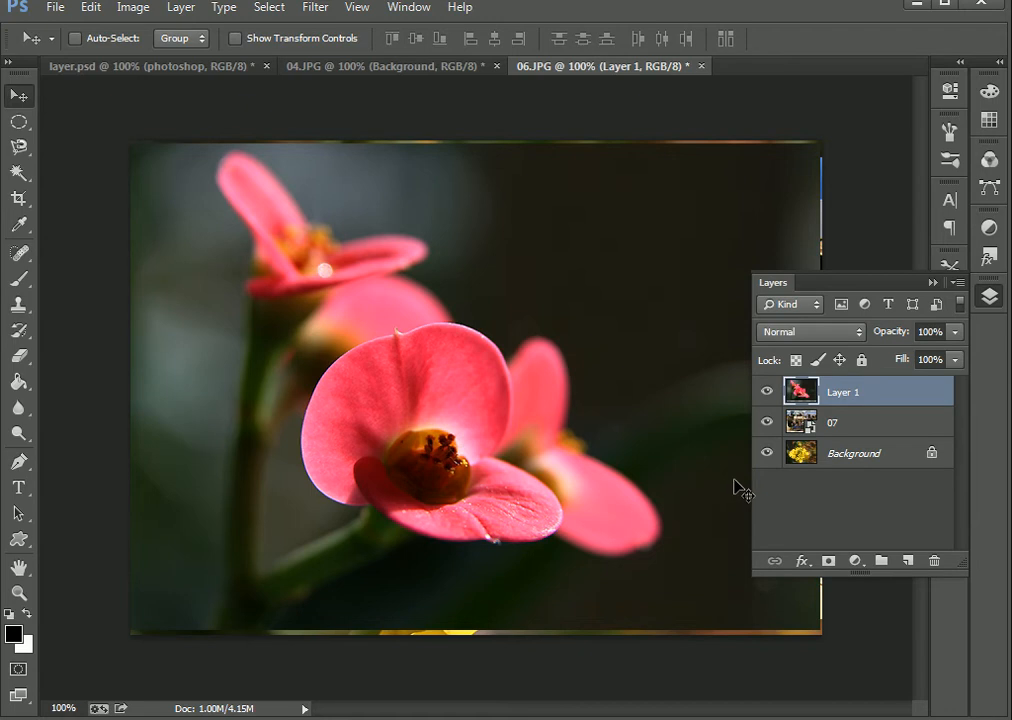
Duplicate the flower layer Layer 1 in 06.JPG, and compare the copy with the original, leaving the original selected
drag(896, 399, 905, 565)
click(907, 567)
drag(933, 400, 933, 560)
drag(910, 395, 907, 561)
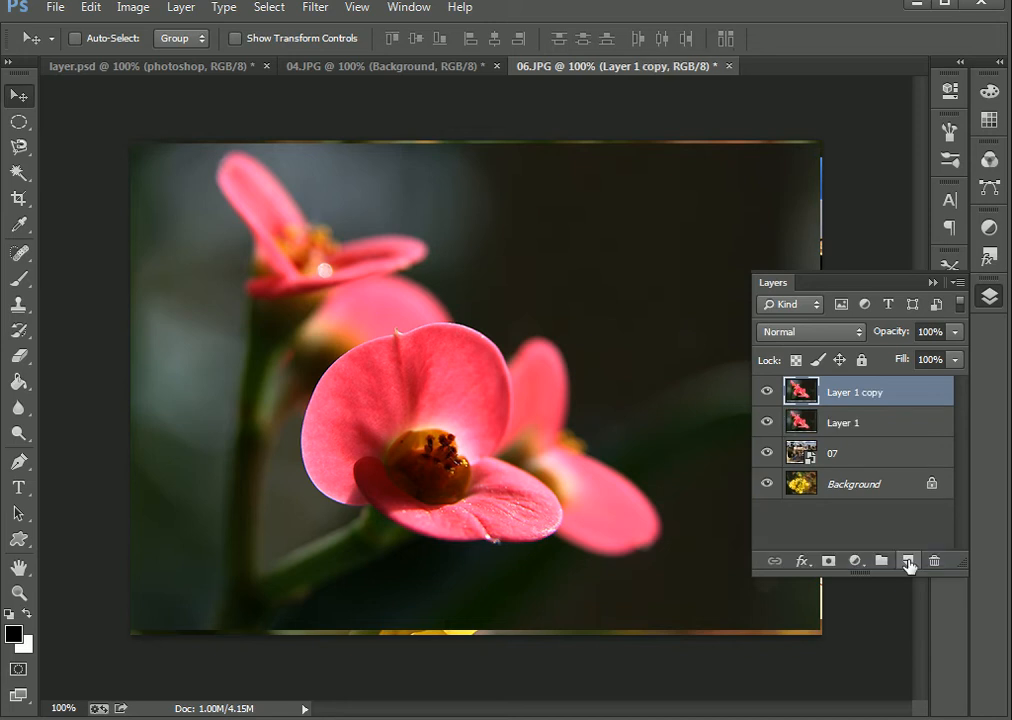
click(880, 414)
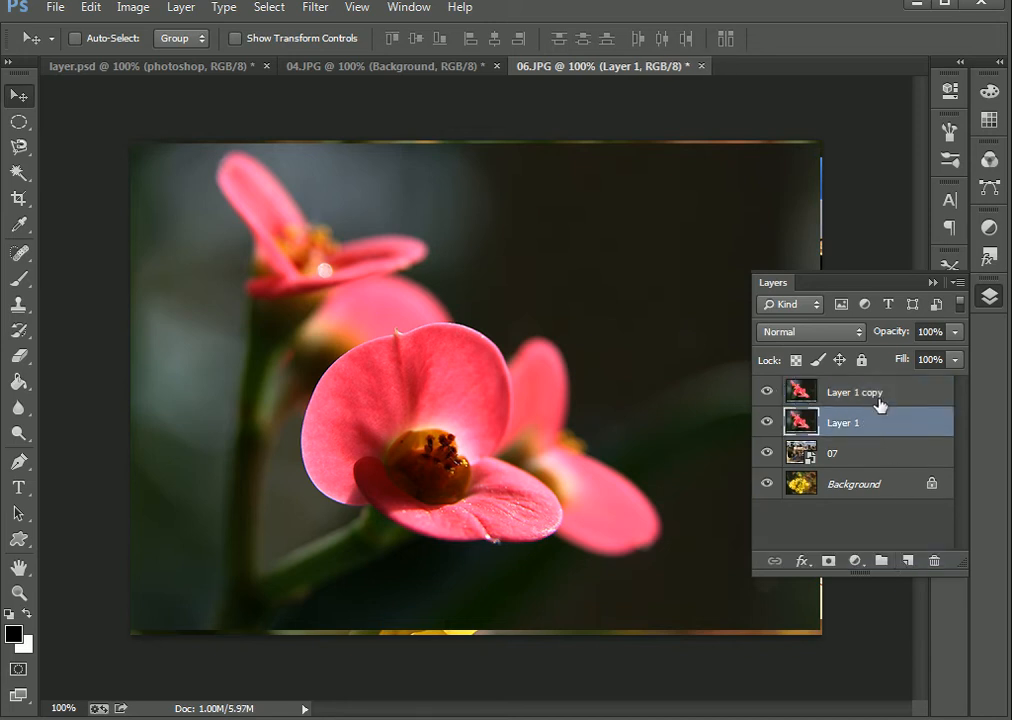
click(879, 397)
click(880, 422)
key(ctrl+o)
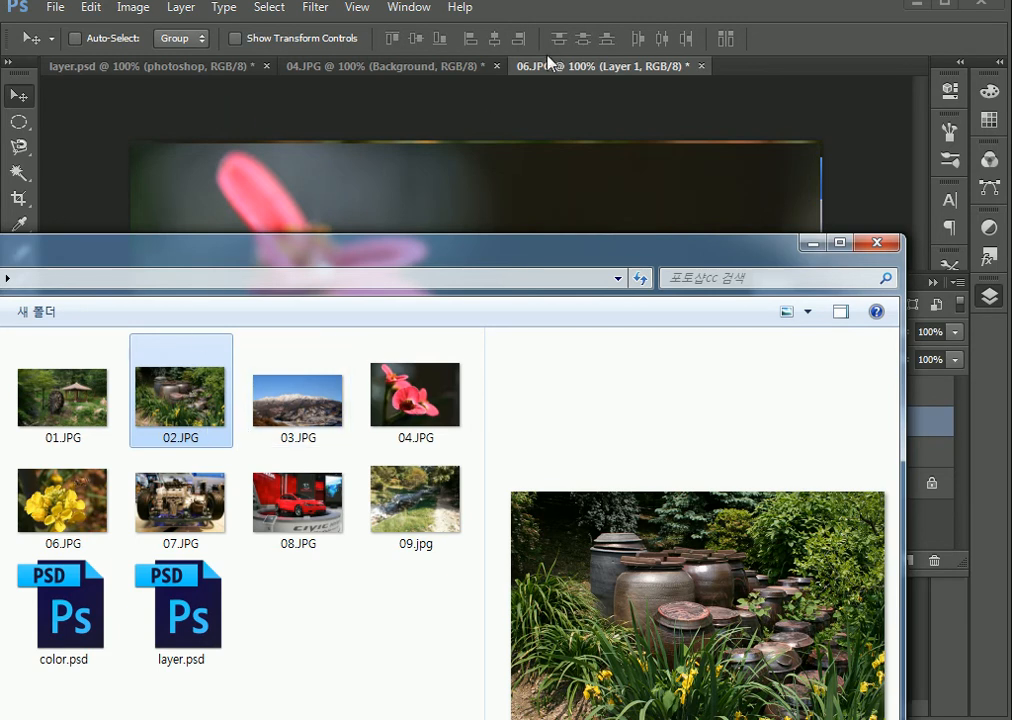
mouse_move(389, 362)
mouse_move(201, 412)
drag(200, 408, 390, 117)
drag(183, 414, 643, 177)
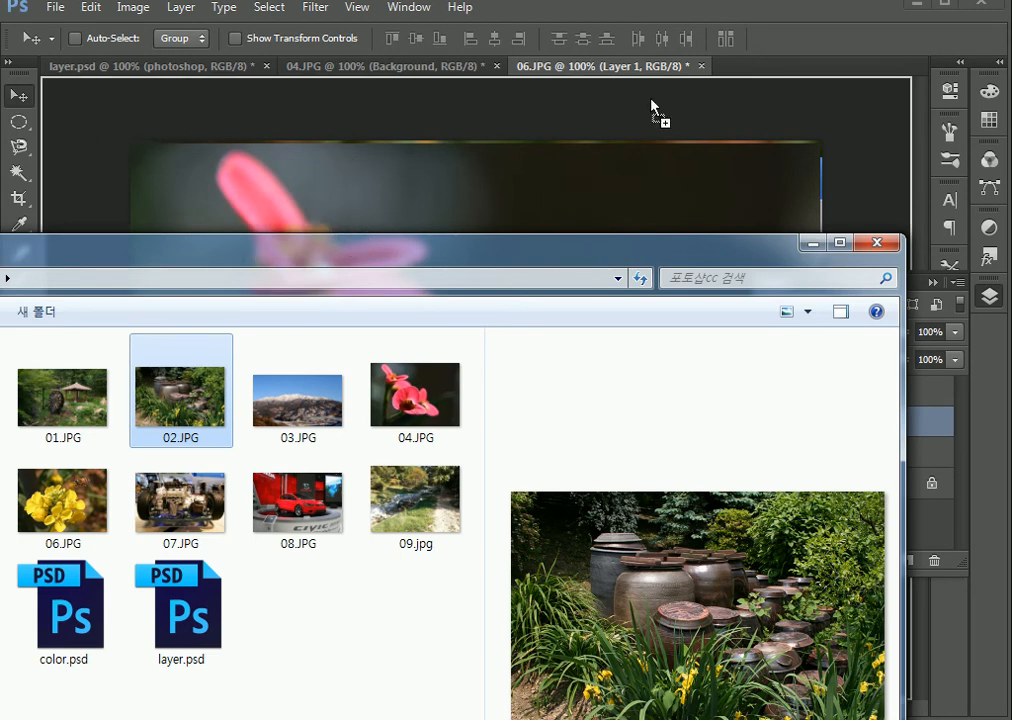
drag(746, 186, 309, 637)
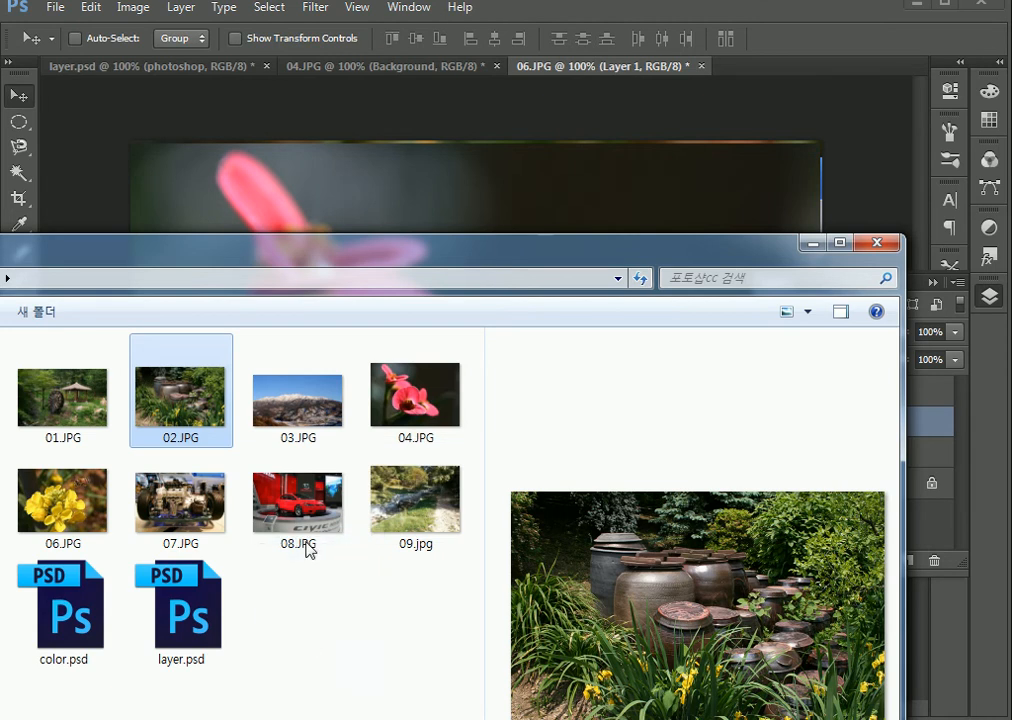
click(696, 8)
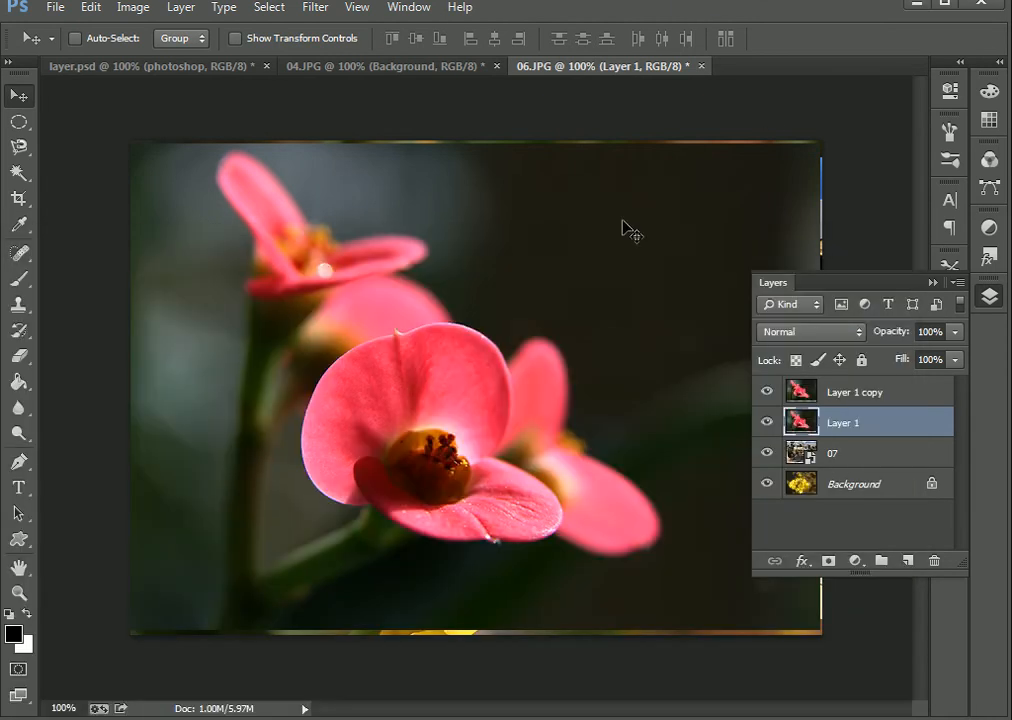
Switch back and forth between the 04.JPG and 06.JPG documents, ending on 06.JPG
click(440, 66)
click(552, 68)
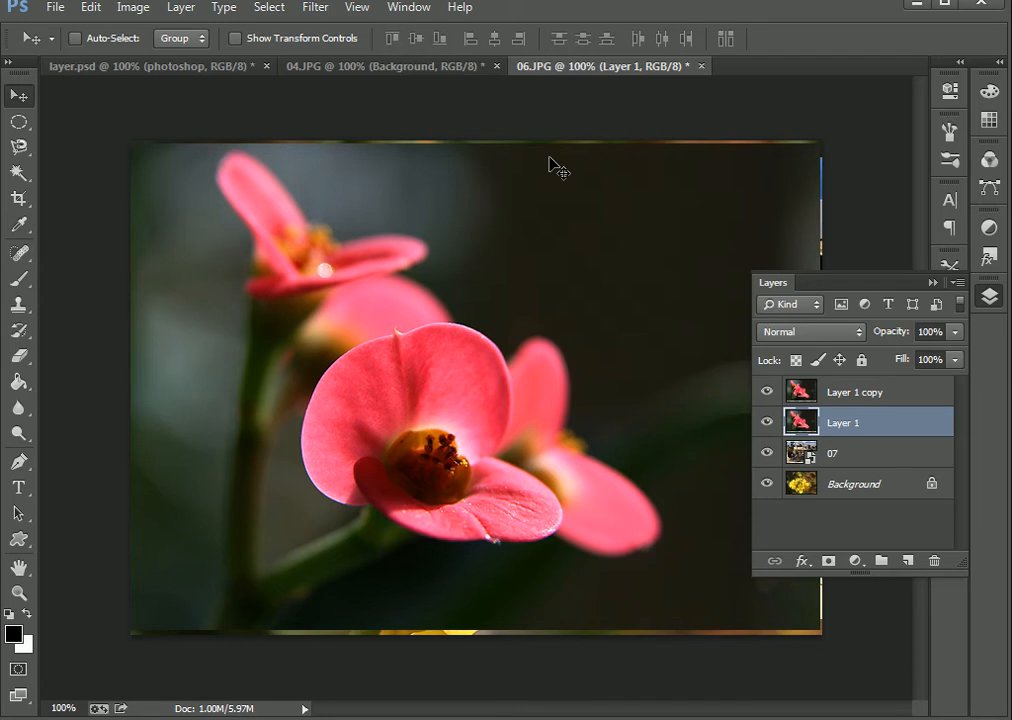
click(442, 71)
click(562, 69)
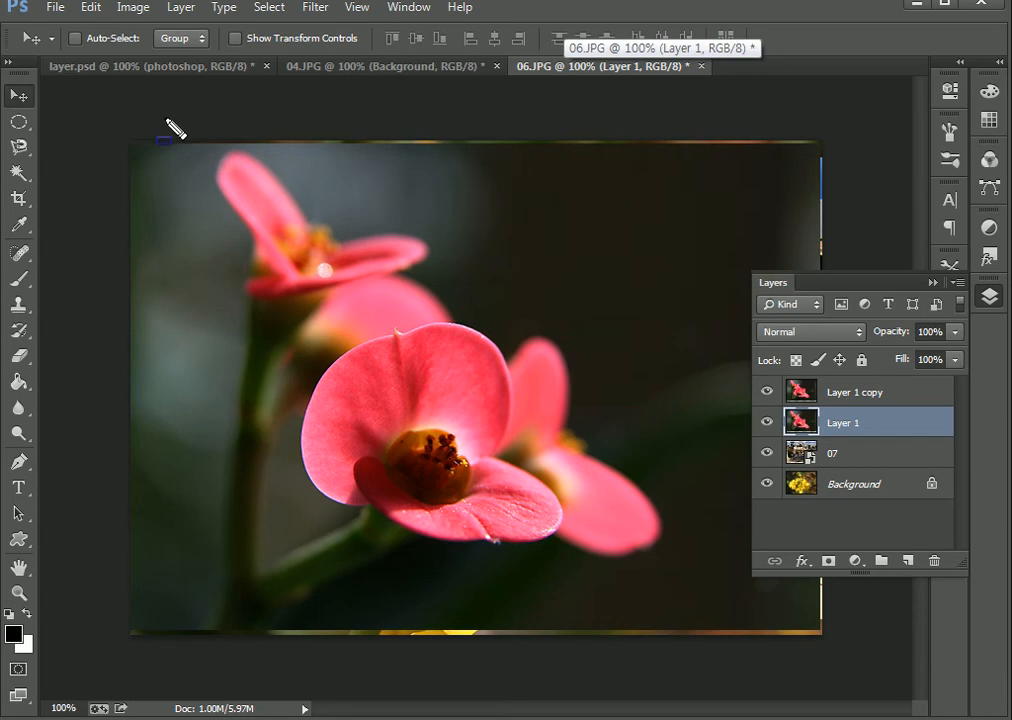
mouse_move(40, 77)
mouse_down()
mouse_move(836, 334)
mouse_move(897, 684)
mouse_move(911, 698)
mouse_up()
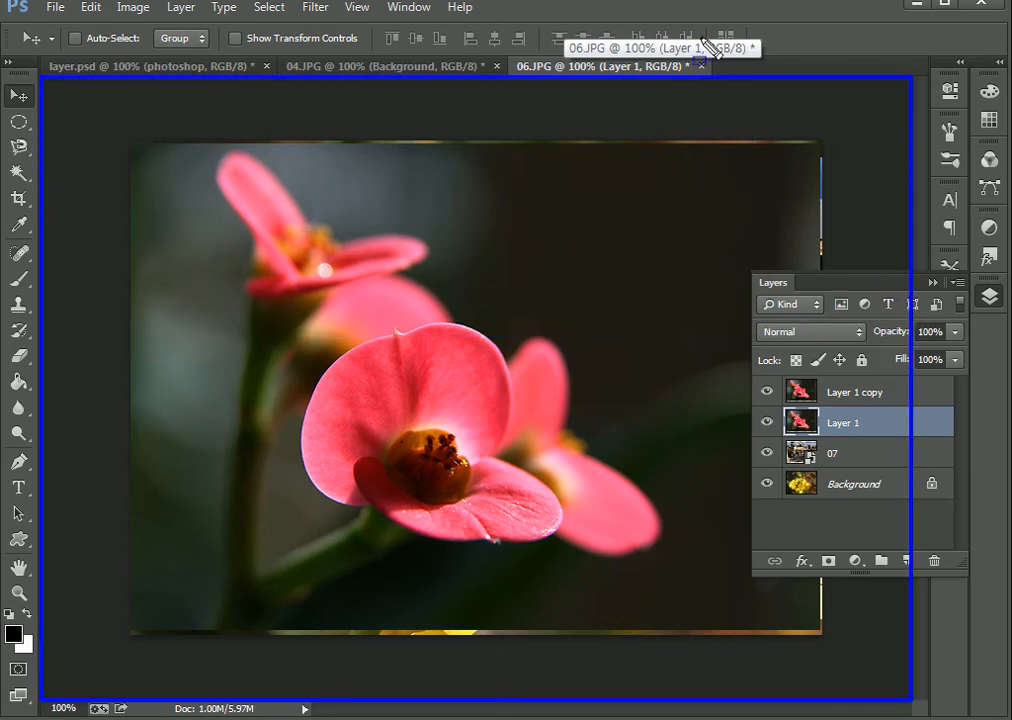
mouse_move(711, 86)
mouse_down()
mouse_move(682, 72)
mouse_move(505, 57)
mouse_up()
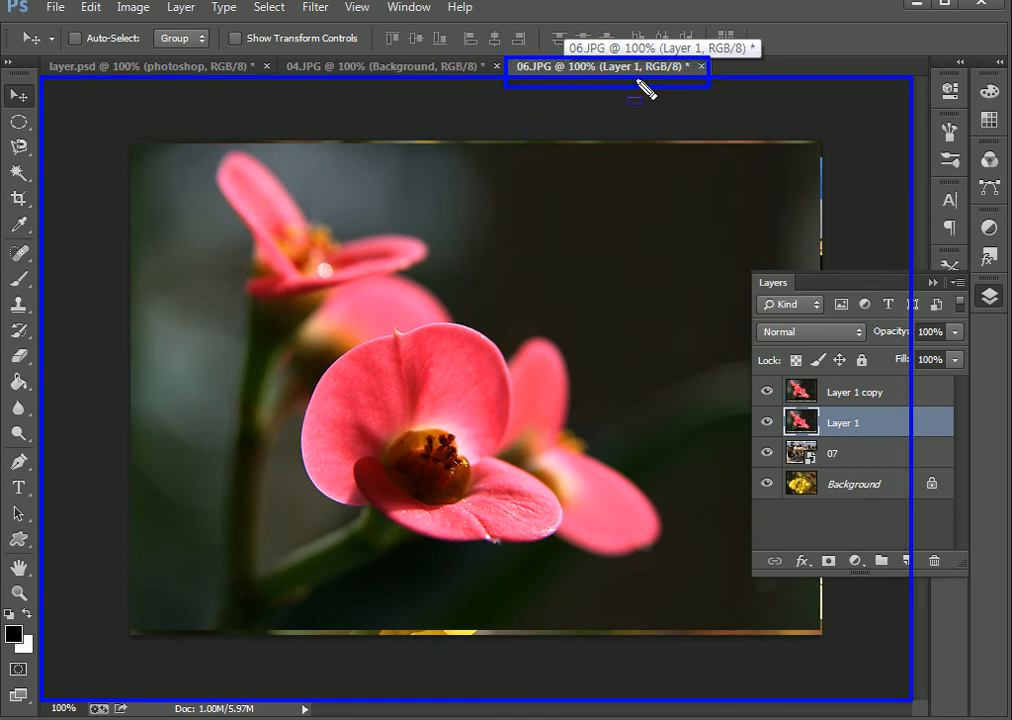
key(Escape)
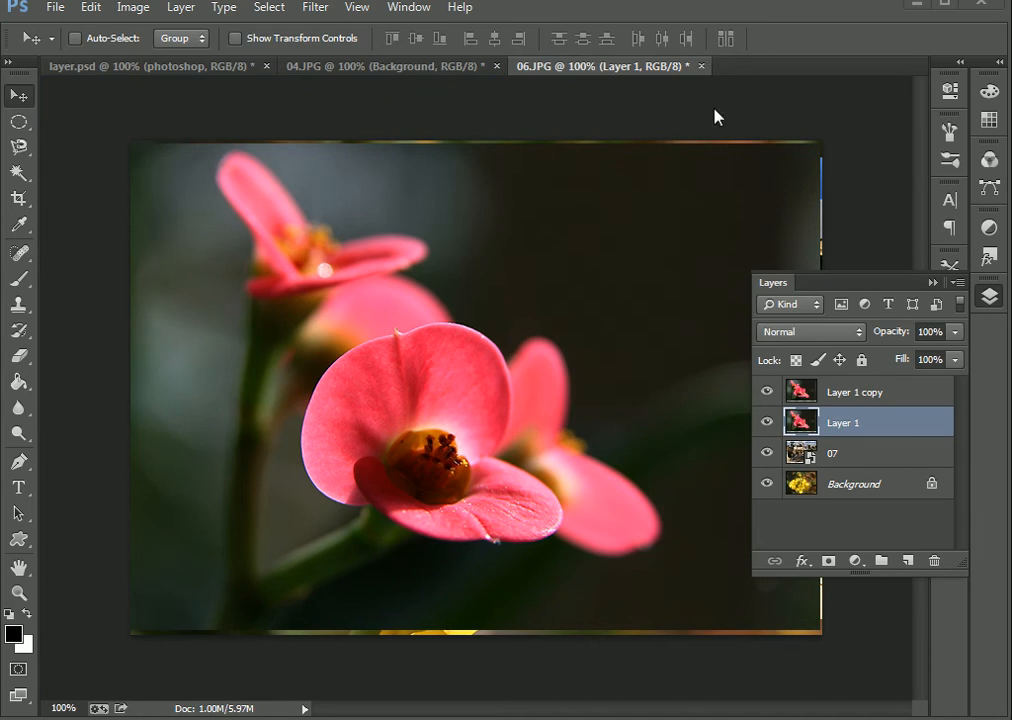
Place 02.JPG from the image folder onto the 06.JPG canvas at its original size, as a layer directly above Layer 1
key(alt+Tab)
drag(183, 384, 562, 133)
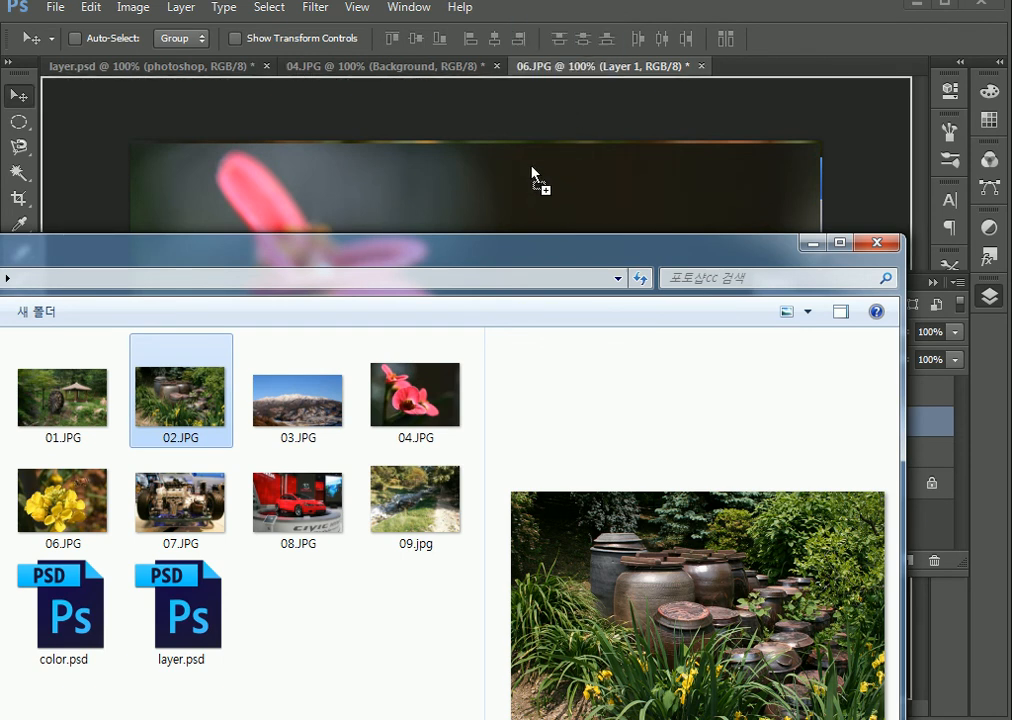
drag(500, 176, 495, 170)
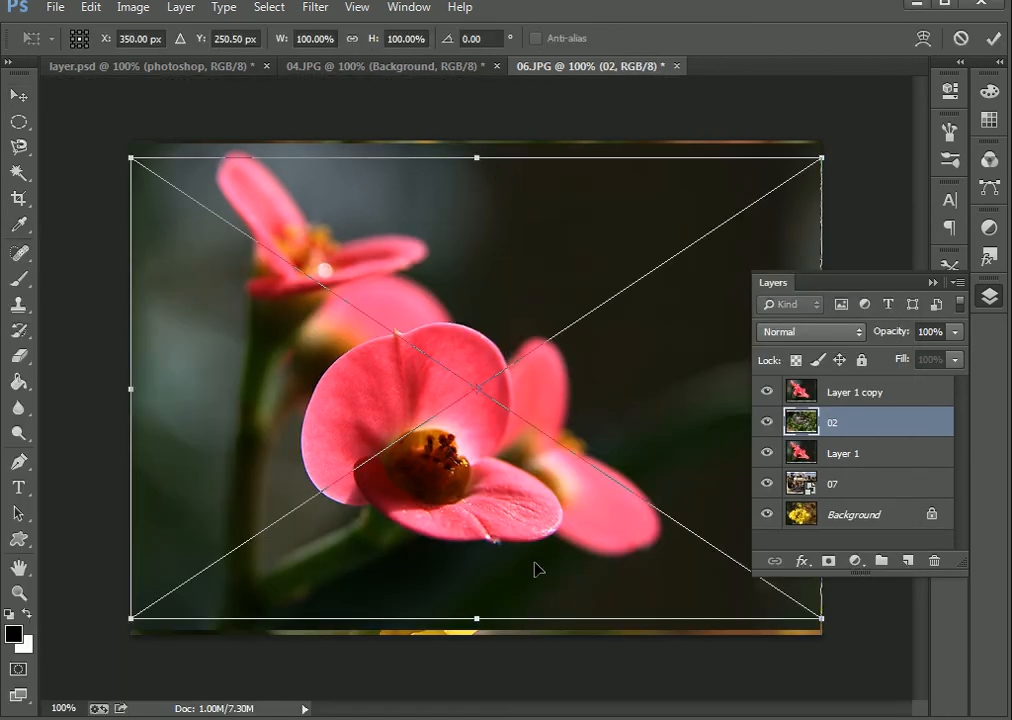
key(alt+Tab)
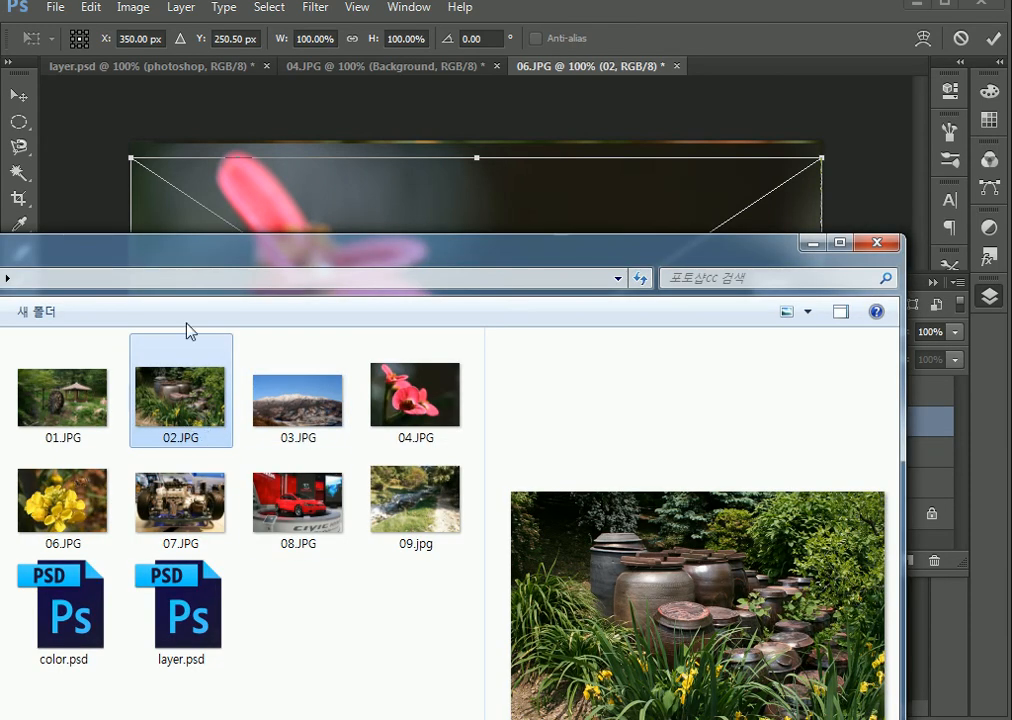
click(612, 9)
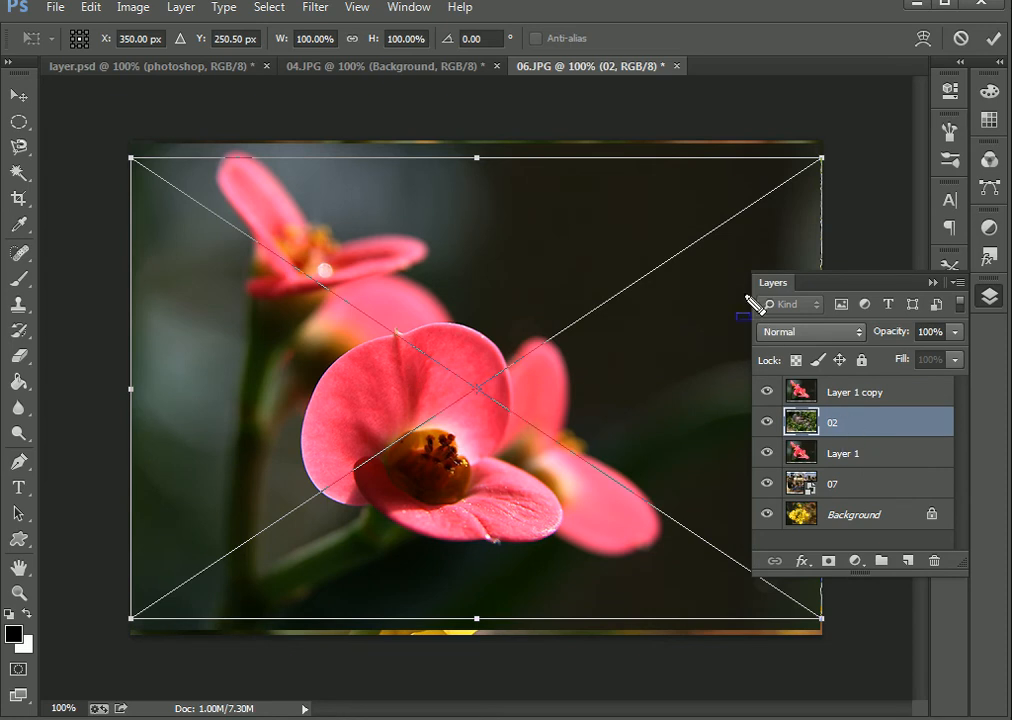
mouse_move(963, 370)
mouse_down()
mouse_move(870, 409)
mouse_move(739, 536)
mouse_up()
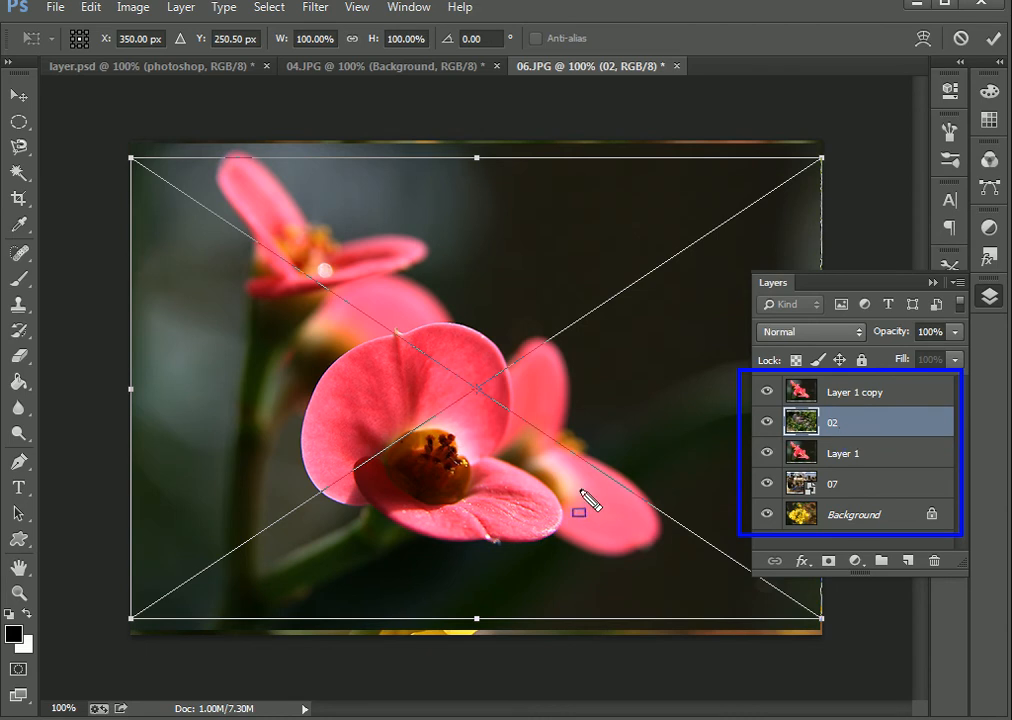
key(Escape)
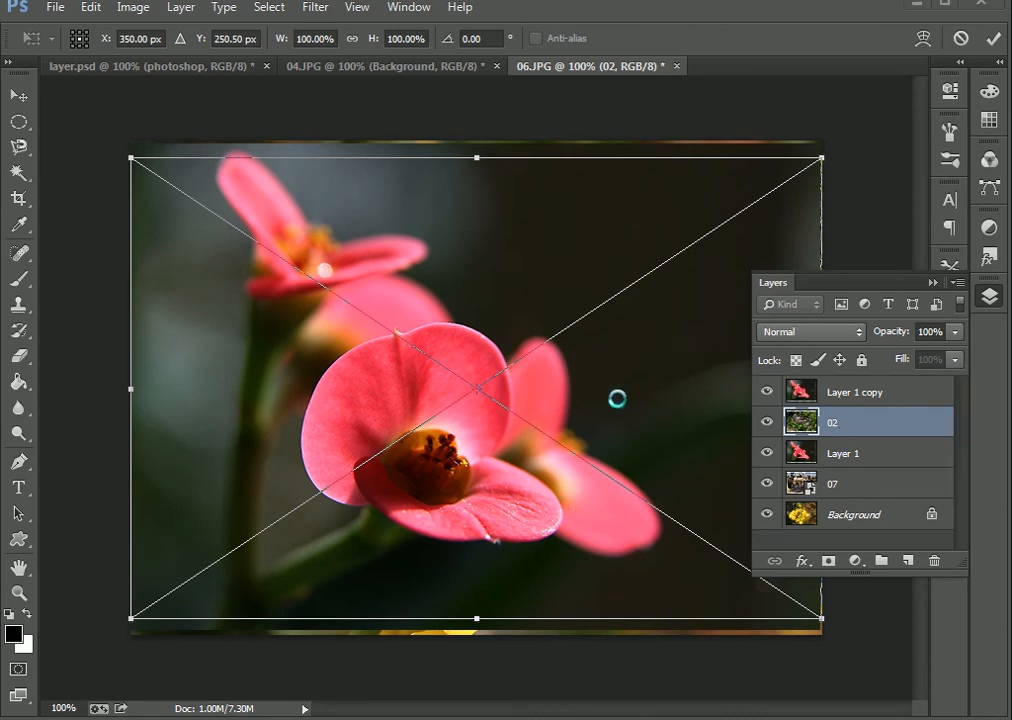
key(Return)
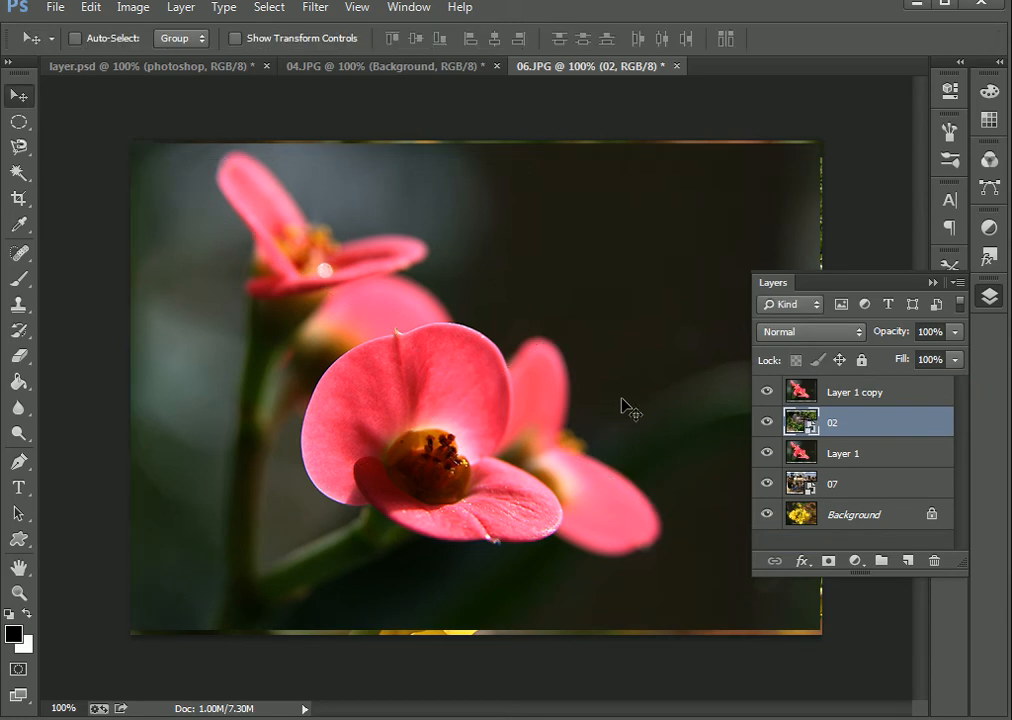
Select Layer 1 copy and hide it to view the placed 02 image beneath it
double_click(906, 399)
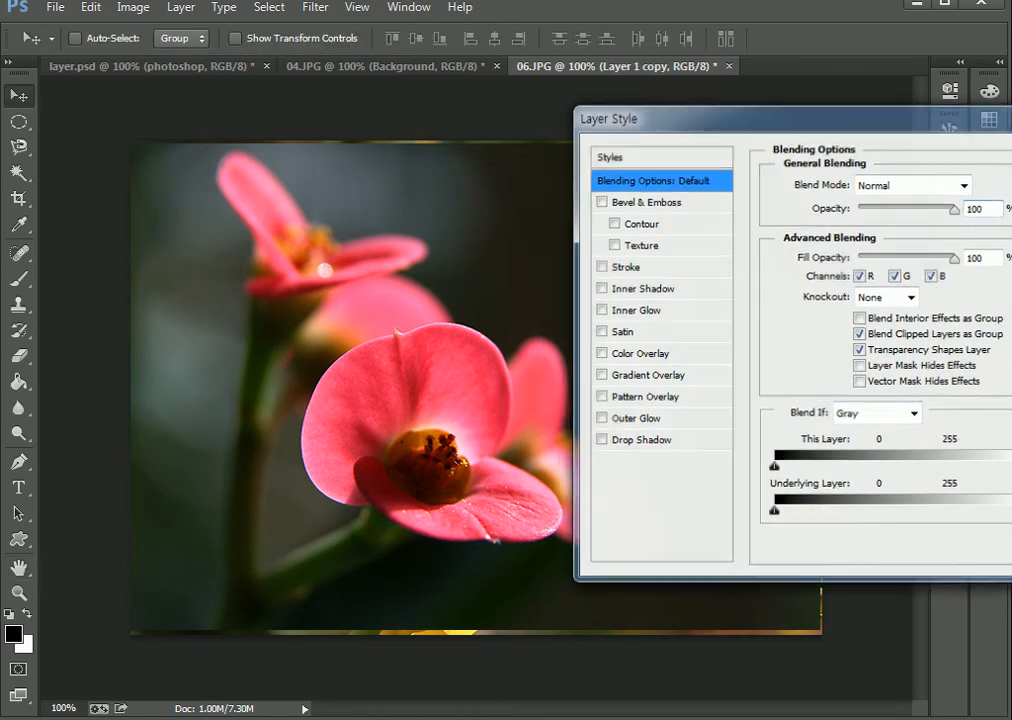
key(Escape)
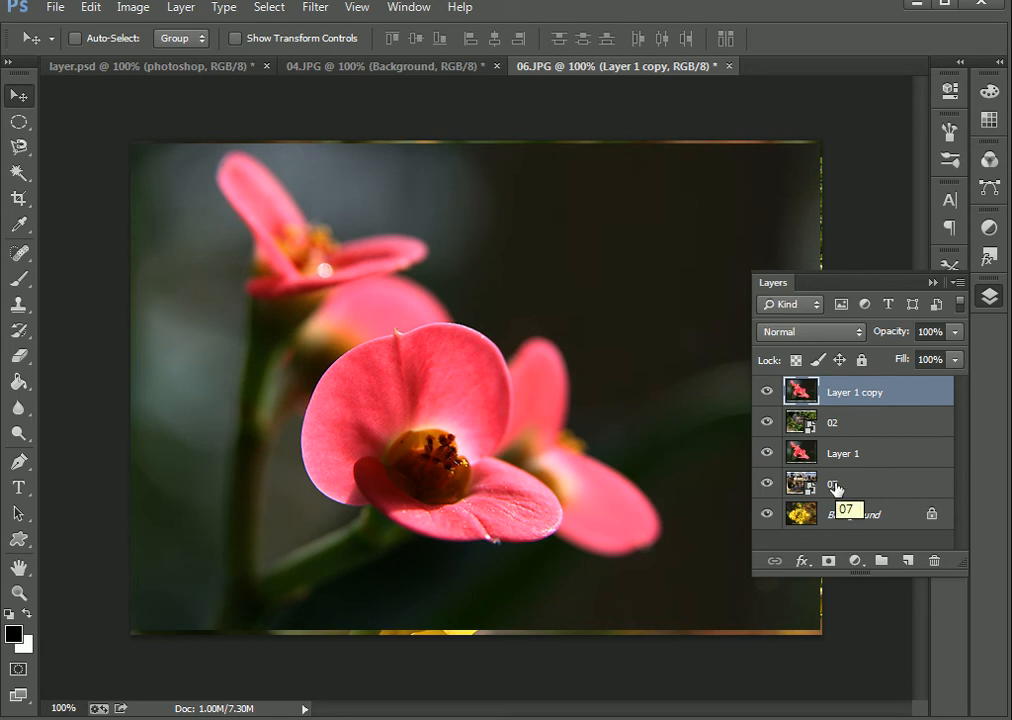
click(766, 391)
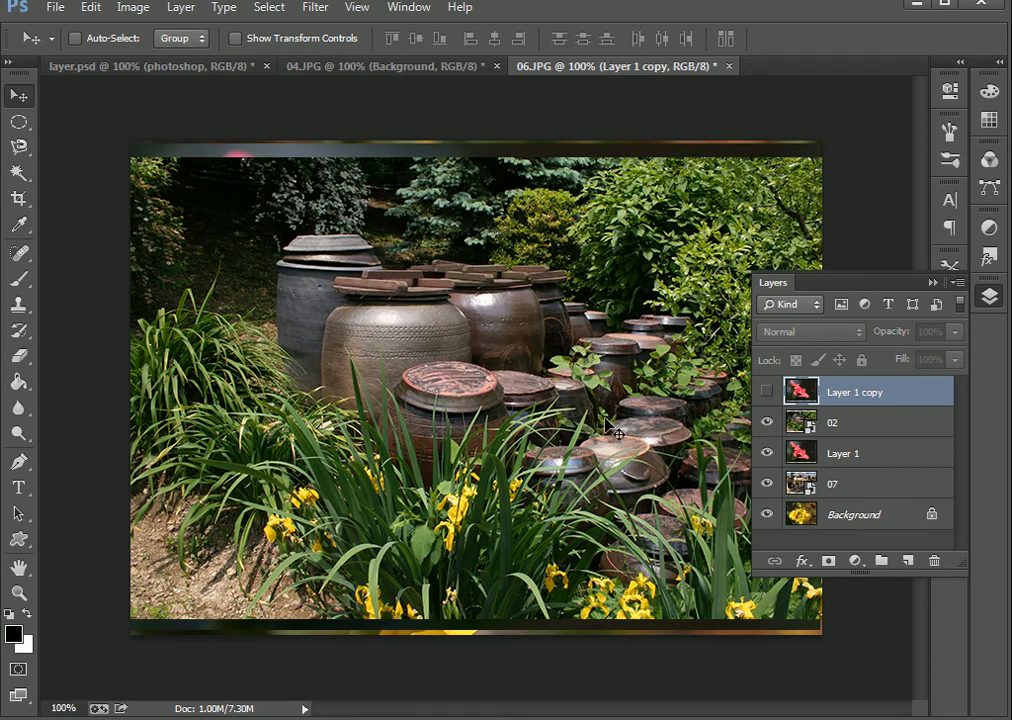
Open 02.JPG from the image folder as a separate document instead of placing it into 06.JPG
key(alt+Tab)
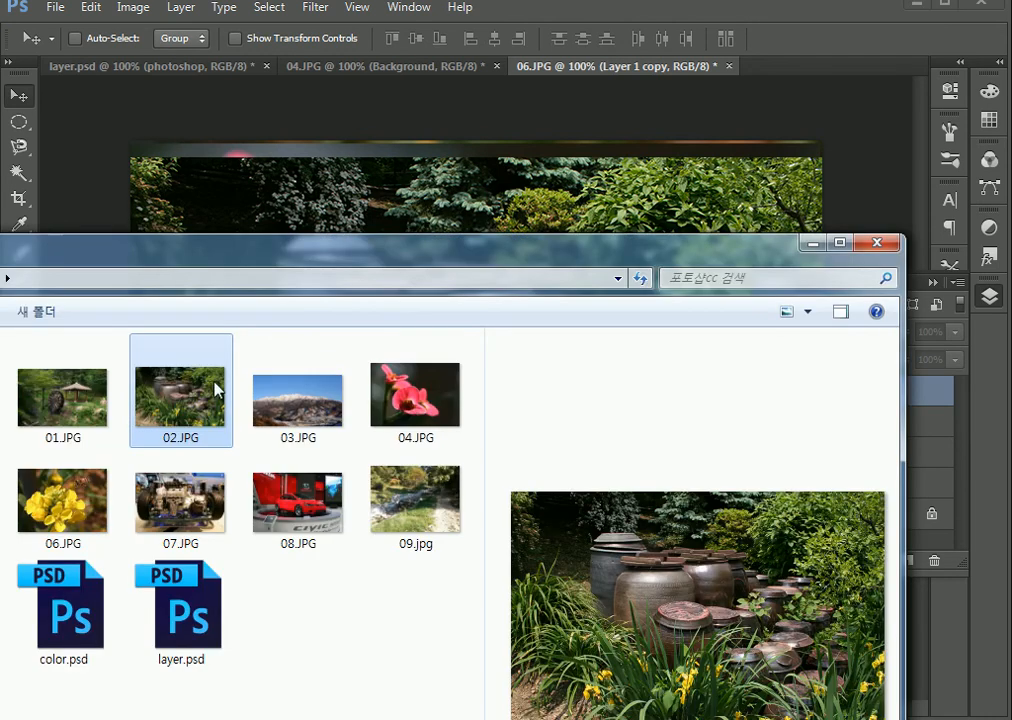
drag(201, 390, 463, 208)
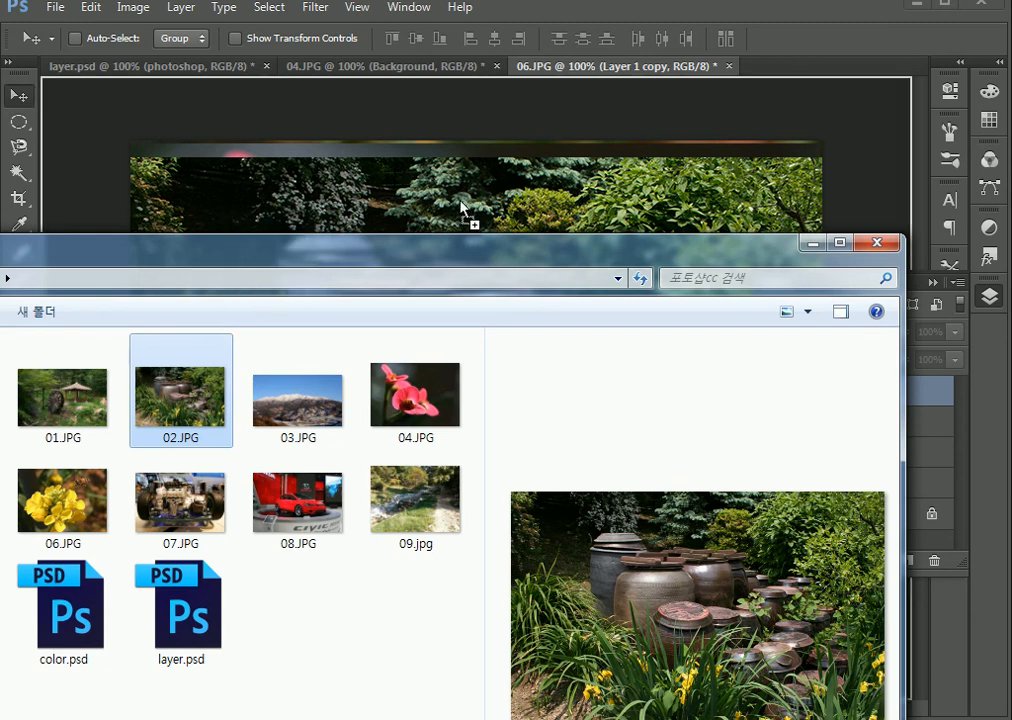
drag(750, 205, 818, 75)
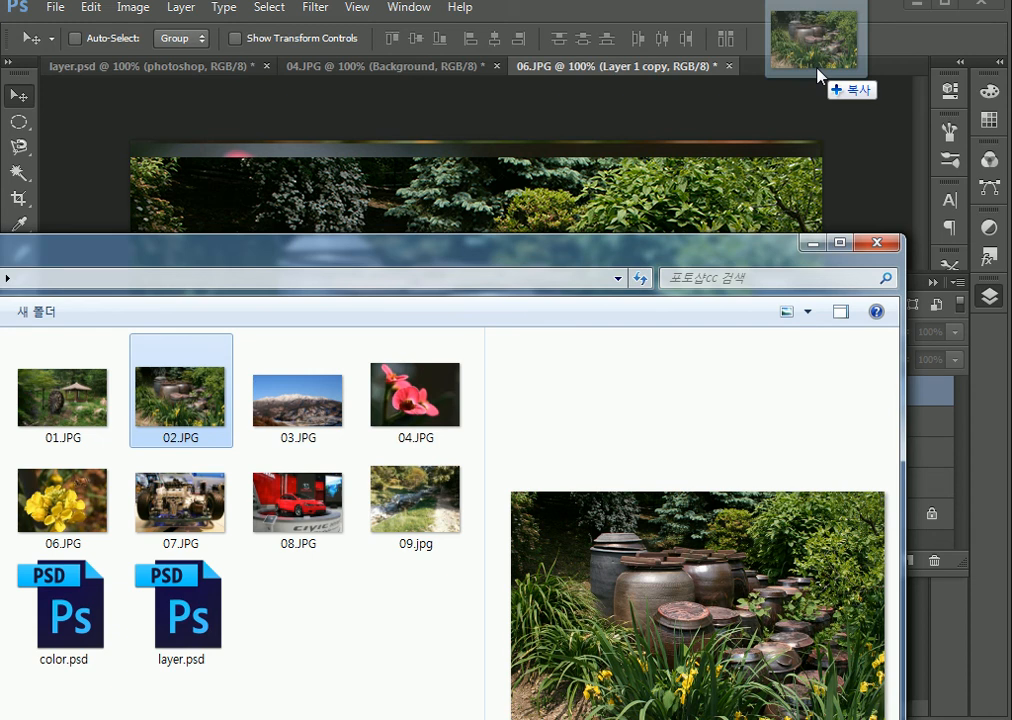
drag(818, 75, 818, 75)
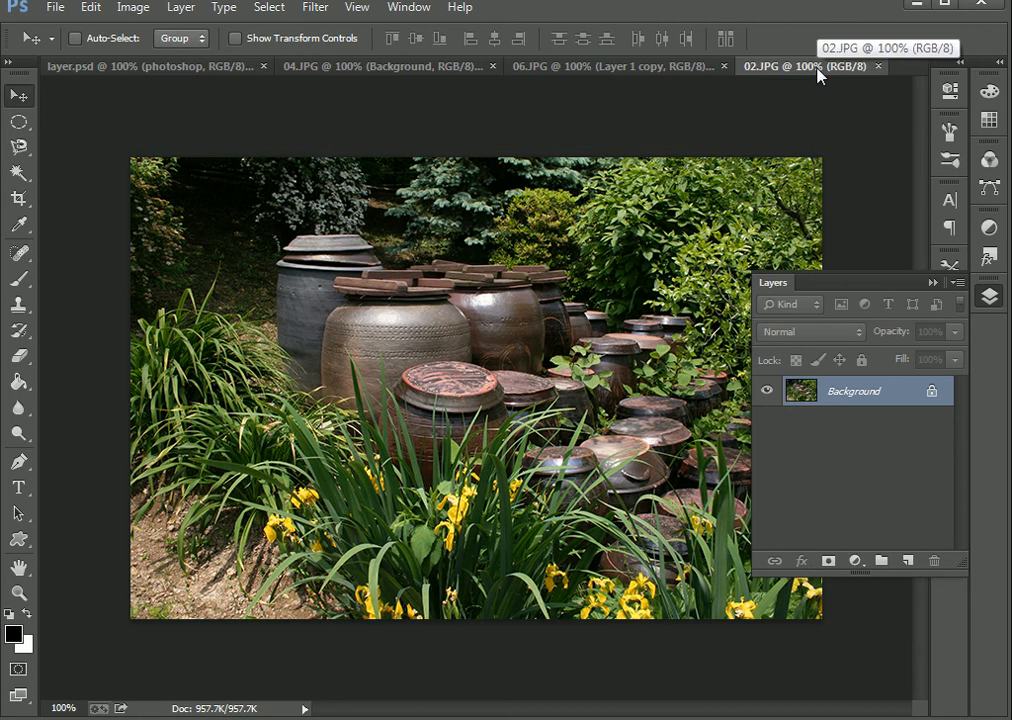
Compare the layered 06.JPG document with the separately opened 02.JPG, ending on 02.JPG
click(714, 68)
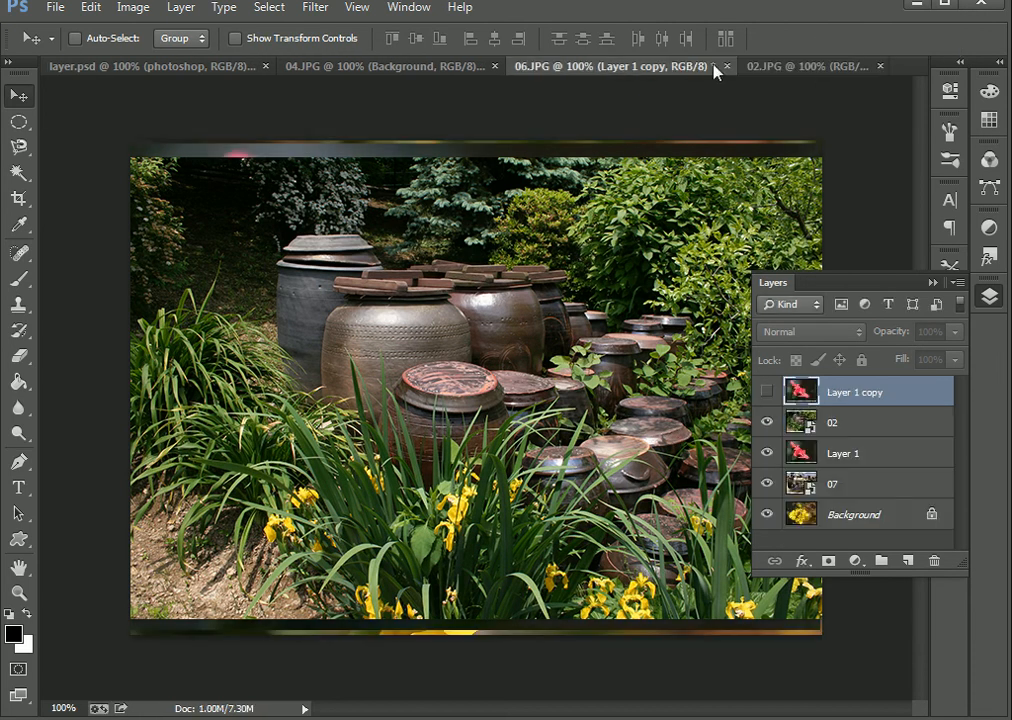
click(768, 67)
key(ctrl+shift+d)
drag(892, 48, 734, 101)
mouse_move(732, 49)
mouse_down()
mouse_move(600, 86)
mouse_move(509, 87)
mouse_up()
key(Escape)
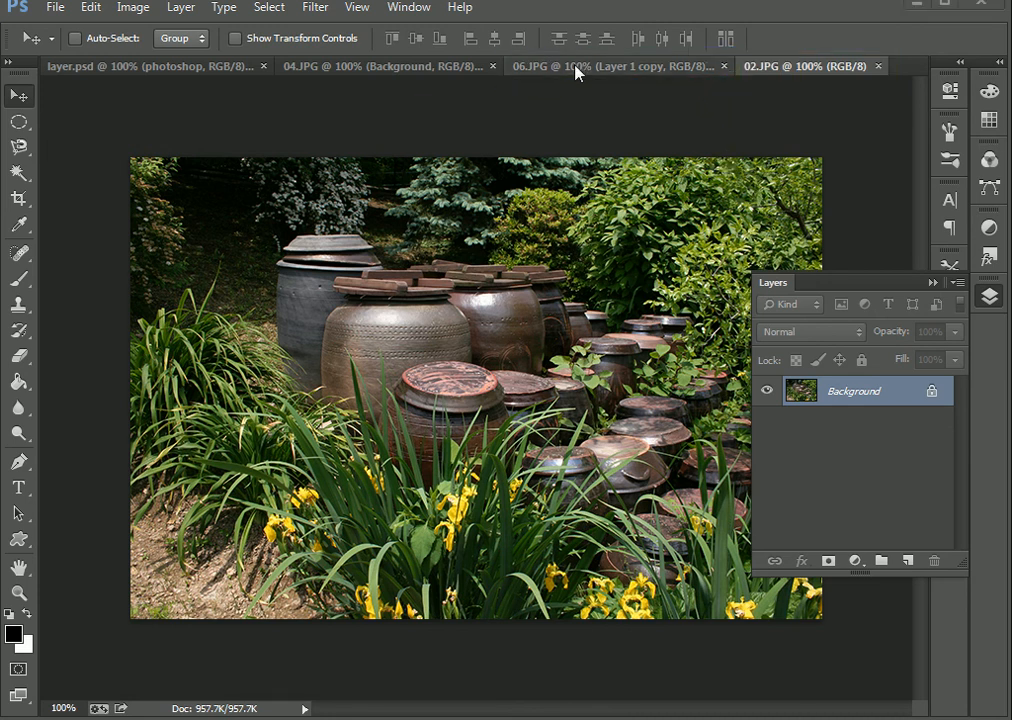
Make Layer 1 copy visible again in 06.JPG, and switch to 02.JPG and back to compare the two documents
click(578, 68)
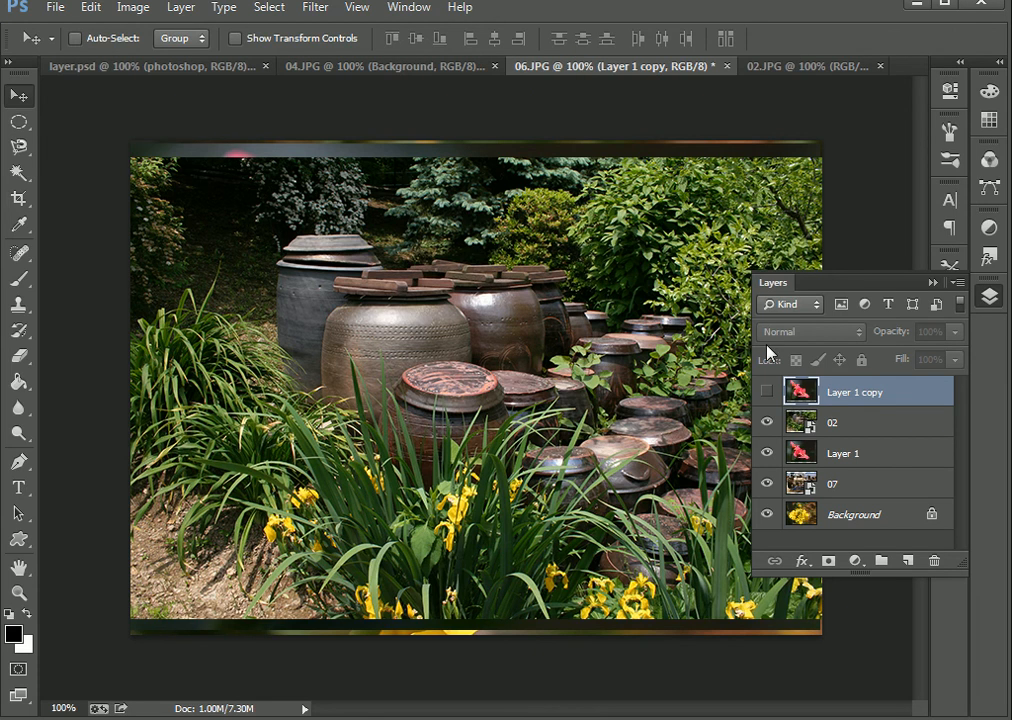
click(767, 392)
click(775, 66)
click(635, 68)
click(785, 66)
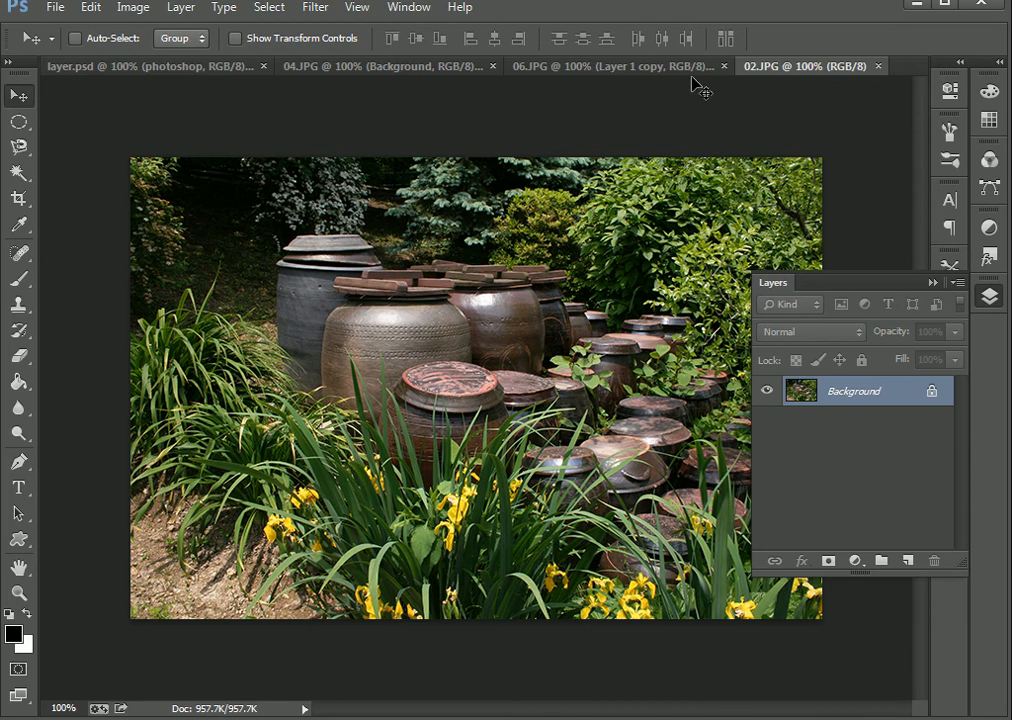
click(660, 67)
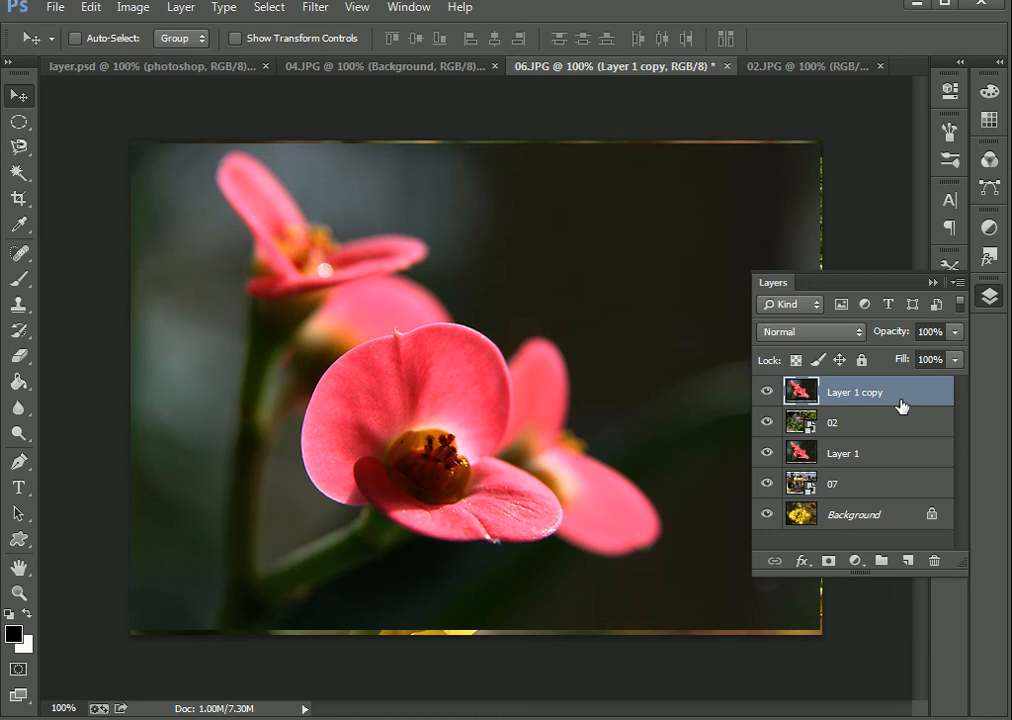
click(897, 434)
double_click(922, 413)
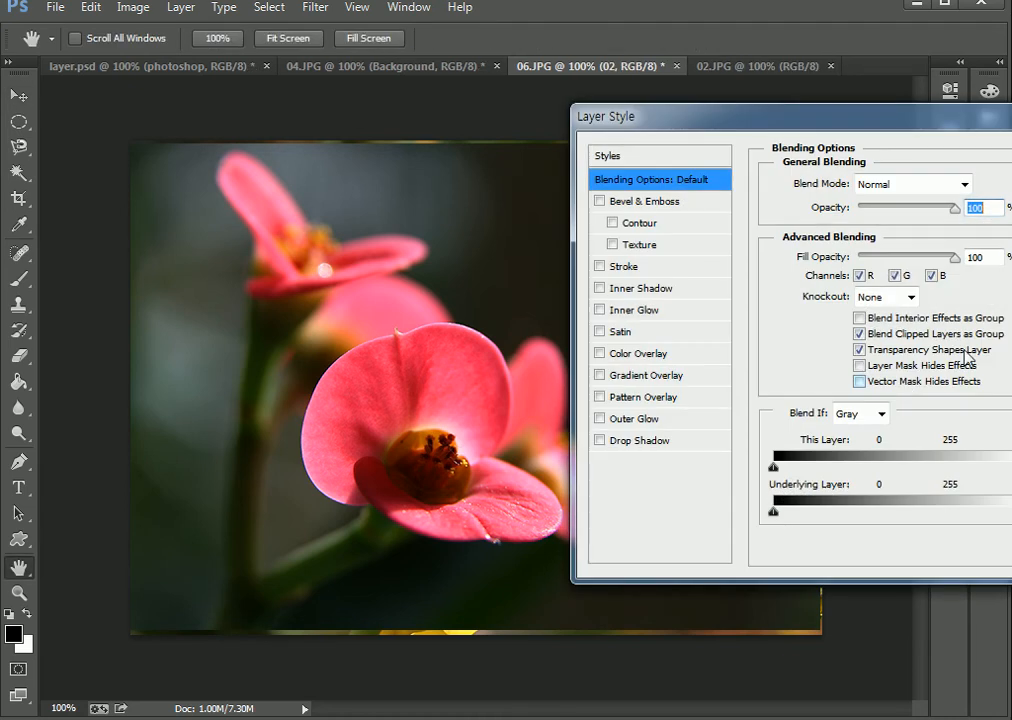
key(Escape)
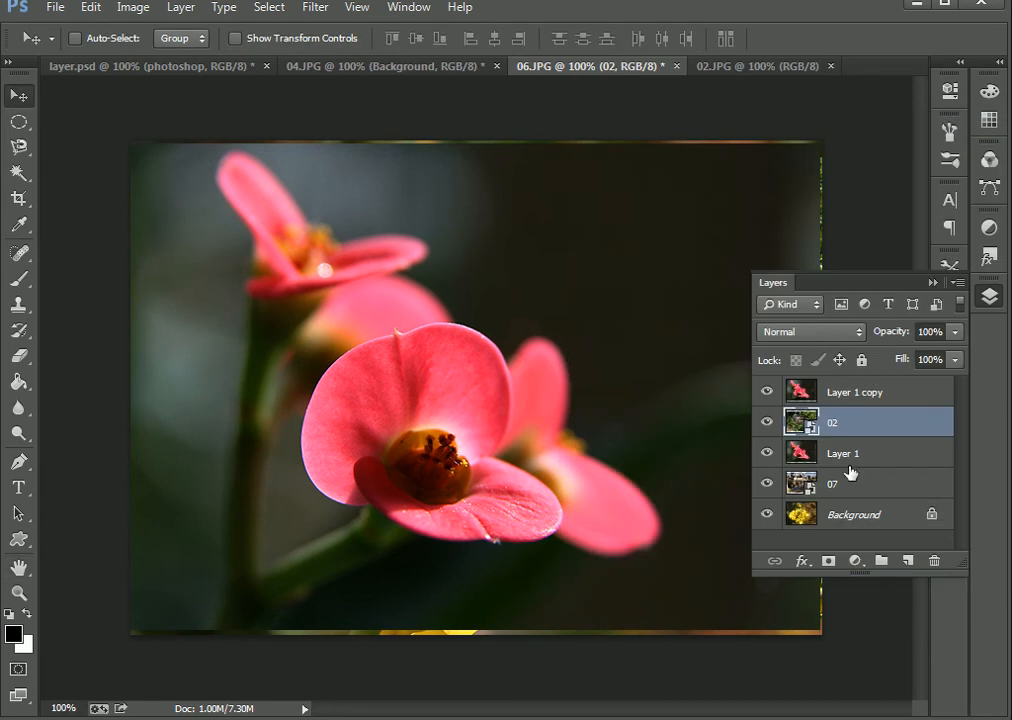
Add an empty layer group directly above Layer 1 in 06.JPG
click(903, 453)
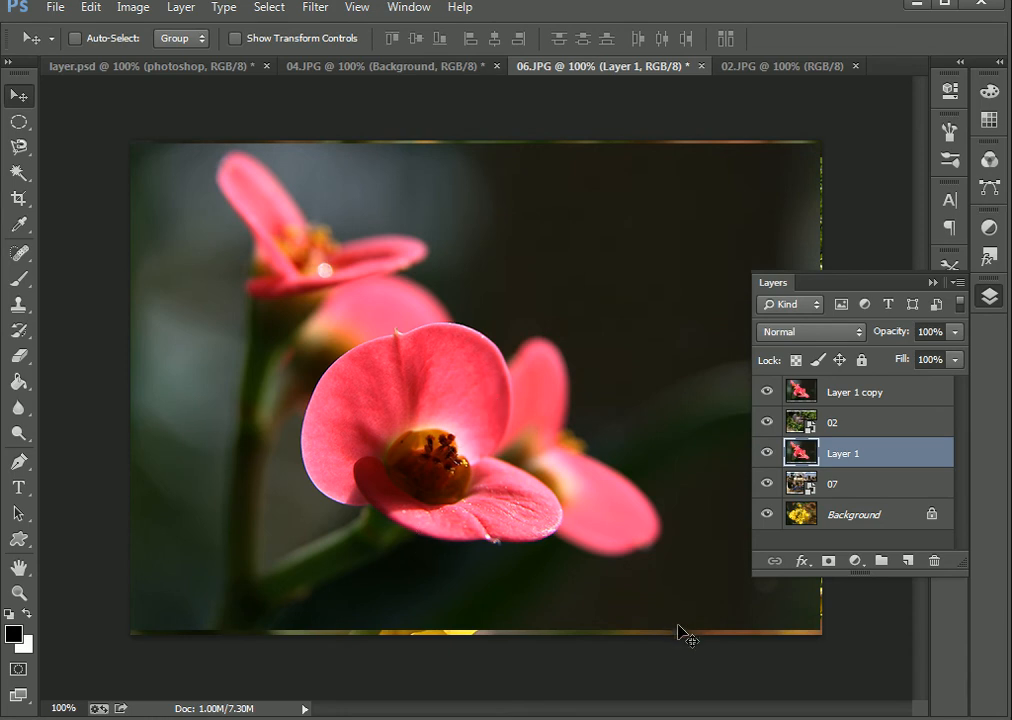
click(882, 562)
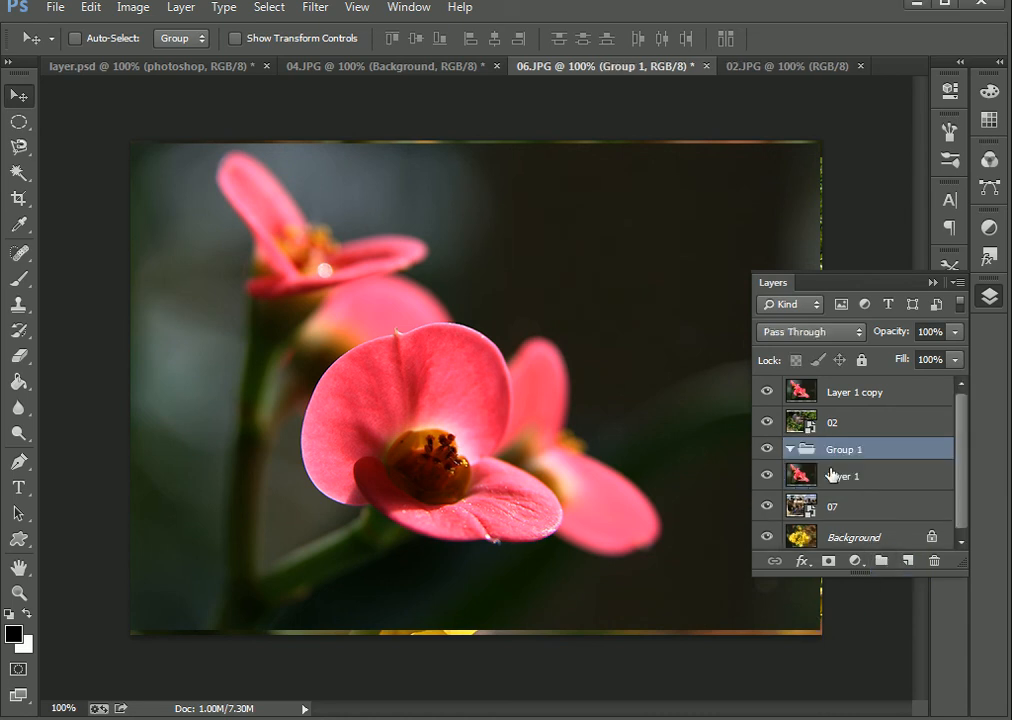
Select several layers of 06.JPG in turn, ending on 02, and add a new empty layer directly above it
click(904, 477)
click(899, 456)
click(888, 422)
click(904, 543)
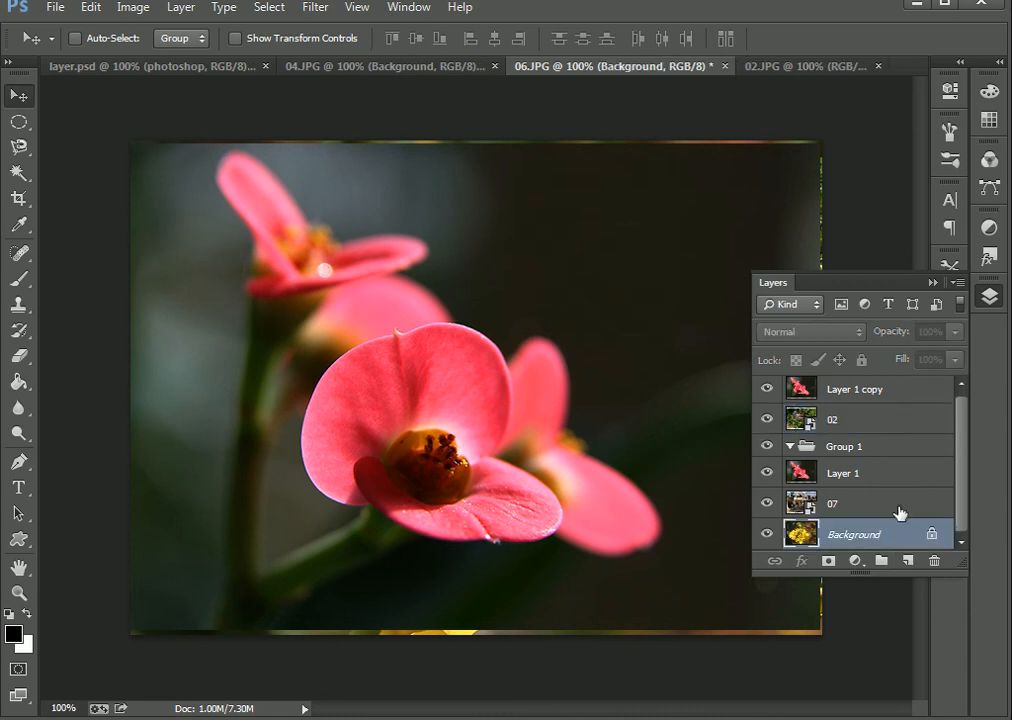
click(881, 423)
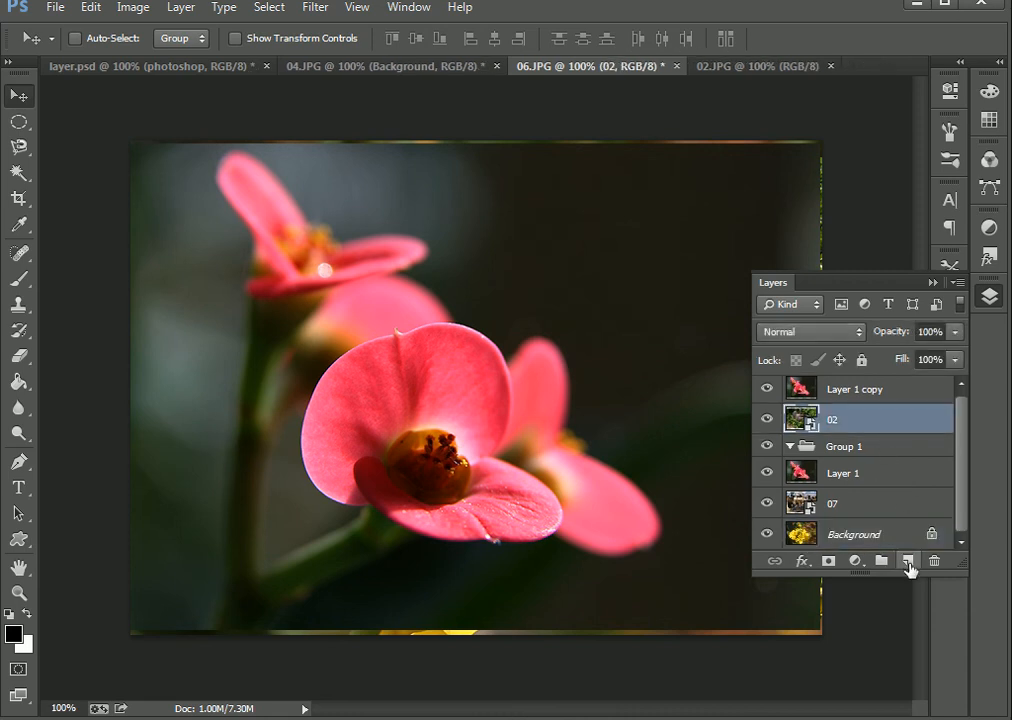
click(907, 561)
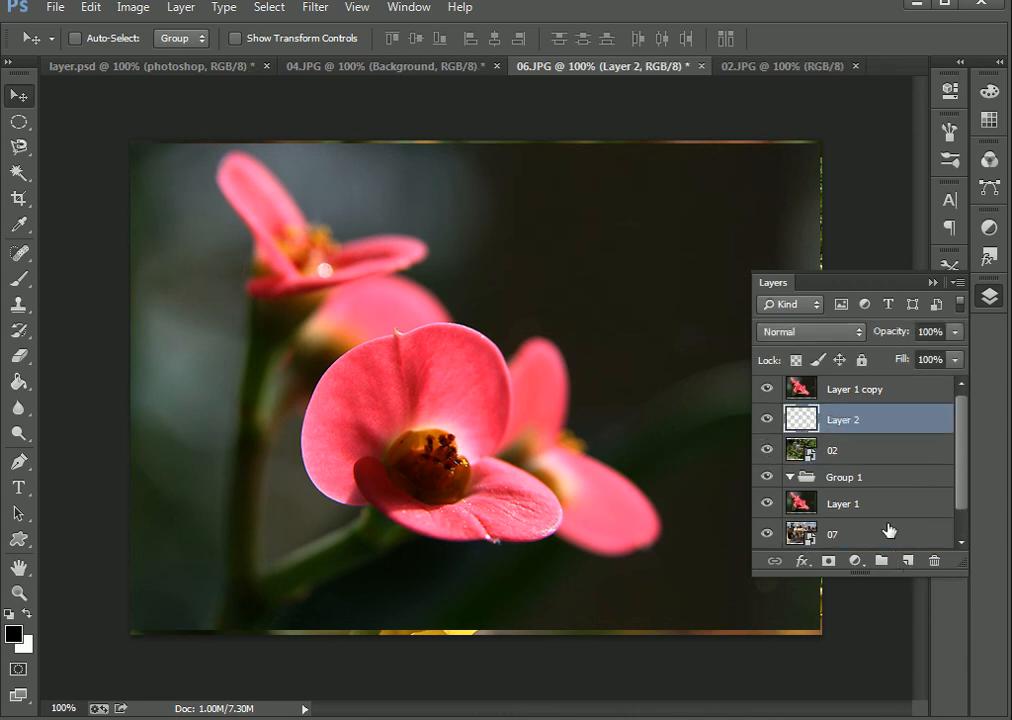
Move Layer 1 copy and Layer 1 together into Group 1, and collapse the group
click(872, 457)
click(876, 479)
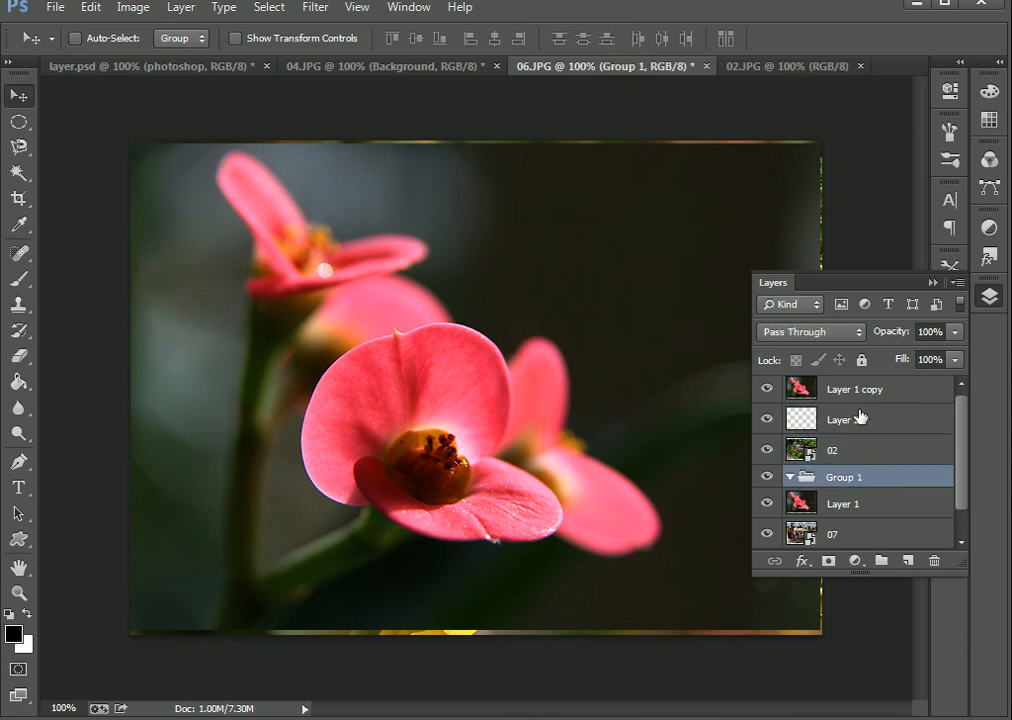
ctrl+click(895, 506)
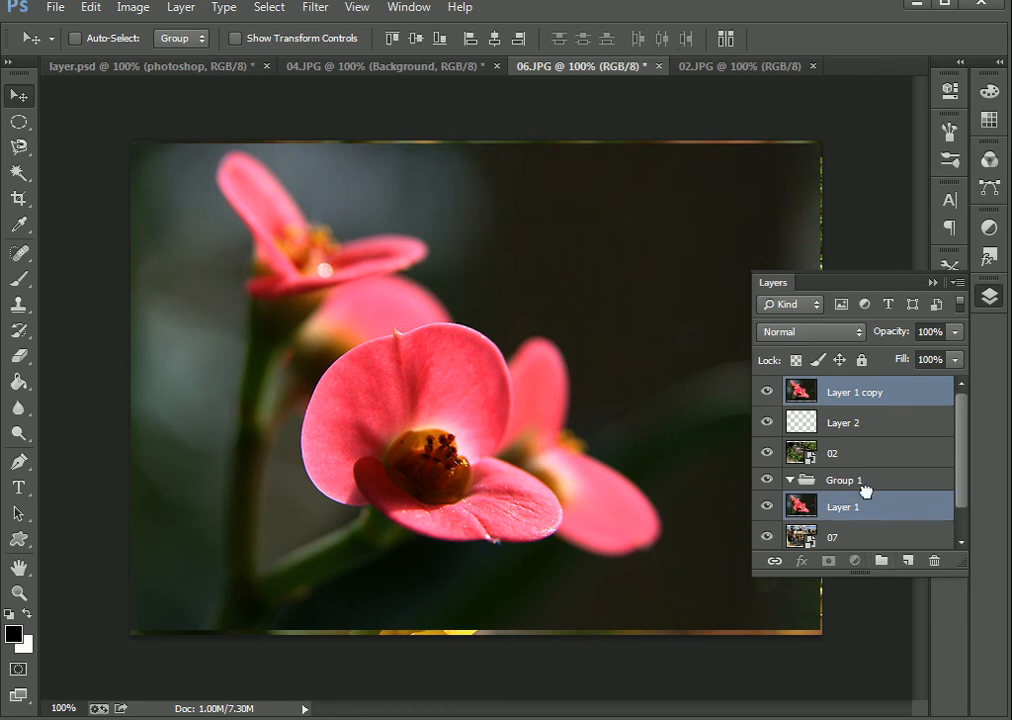
drag(864, 483, 862, 484)
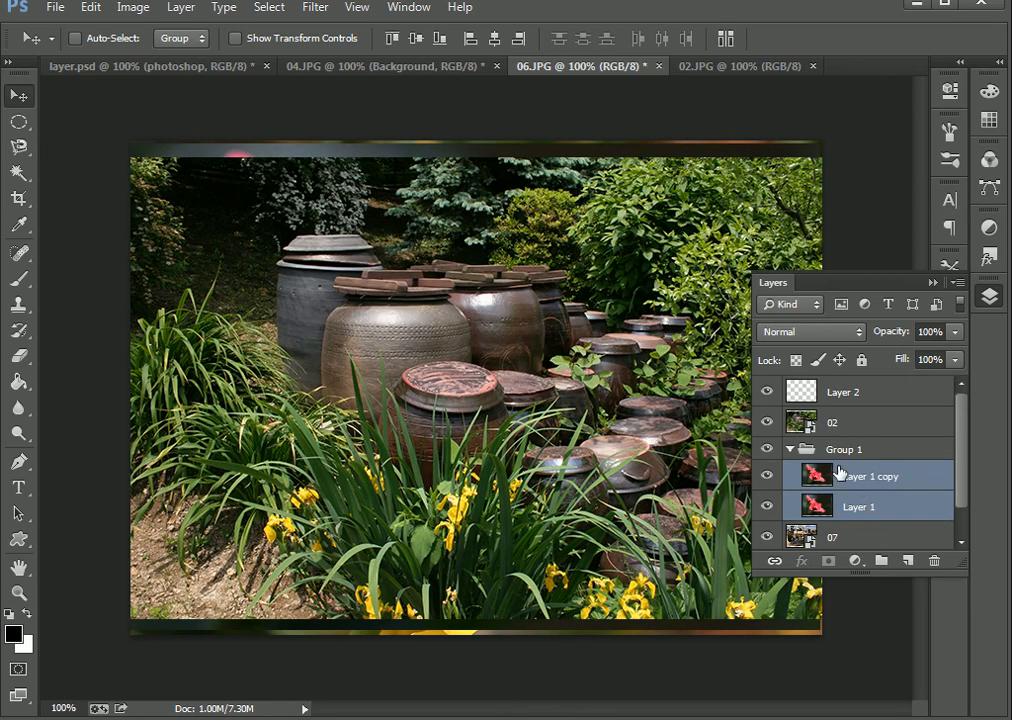
click(841, 450)
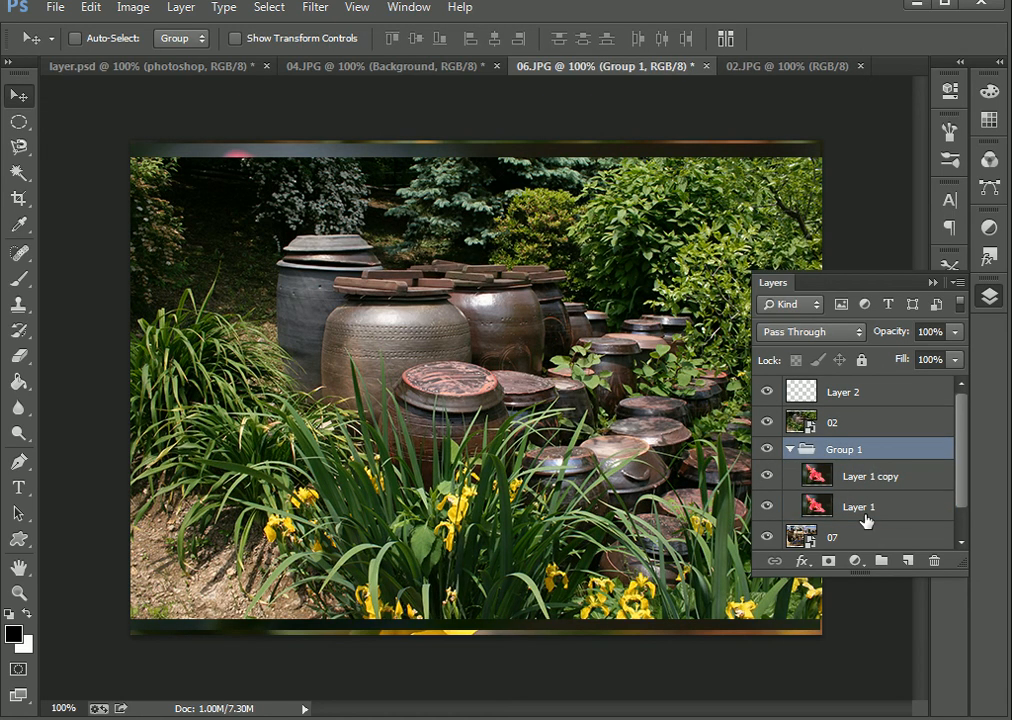
click(790, 450)
Add a second layer group above Layer 2, move Layer 2, 02 and 07 into it, and collapse it
click(808, 535)
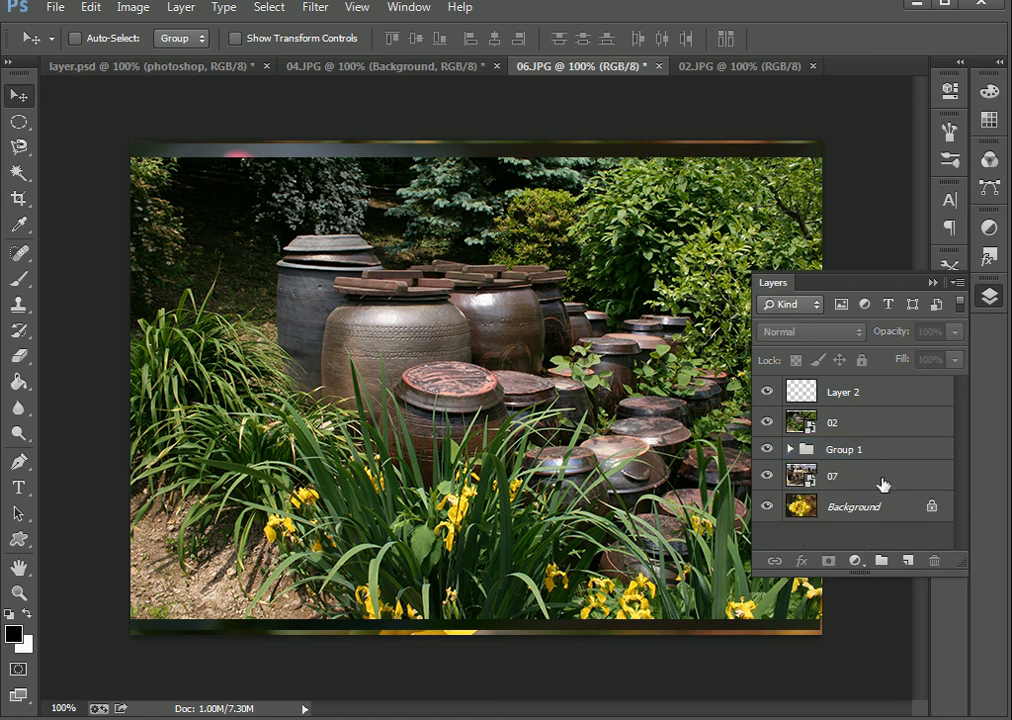
click(882, 561)
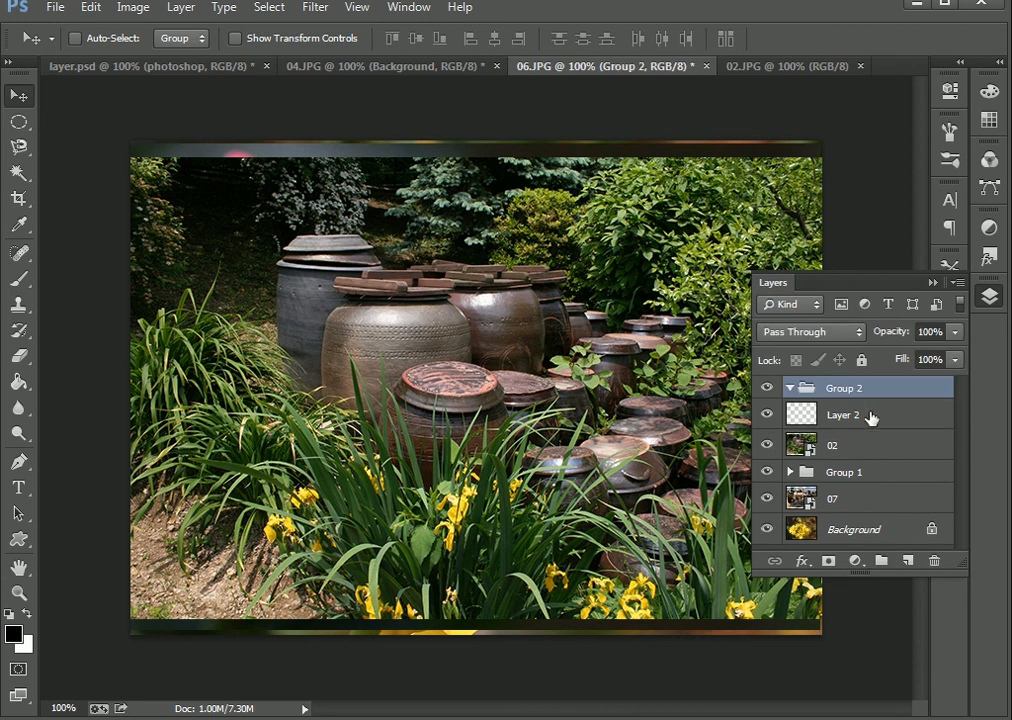
click(870, 414)
ctrl+click(871, 453)
ctrl+click(872, 500)
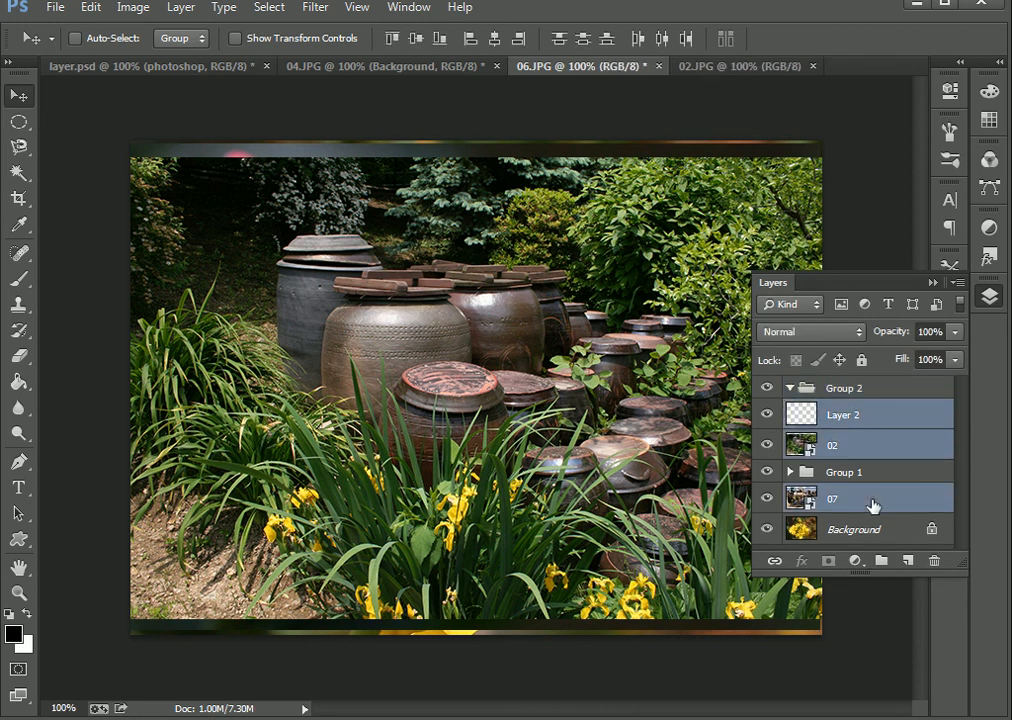
drag(872, 427, 865, 395)
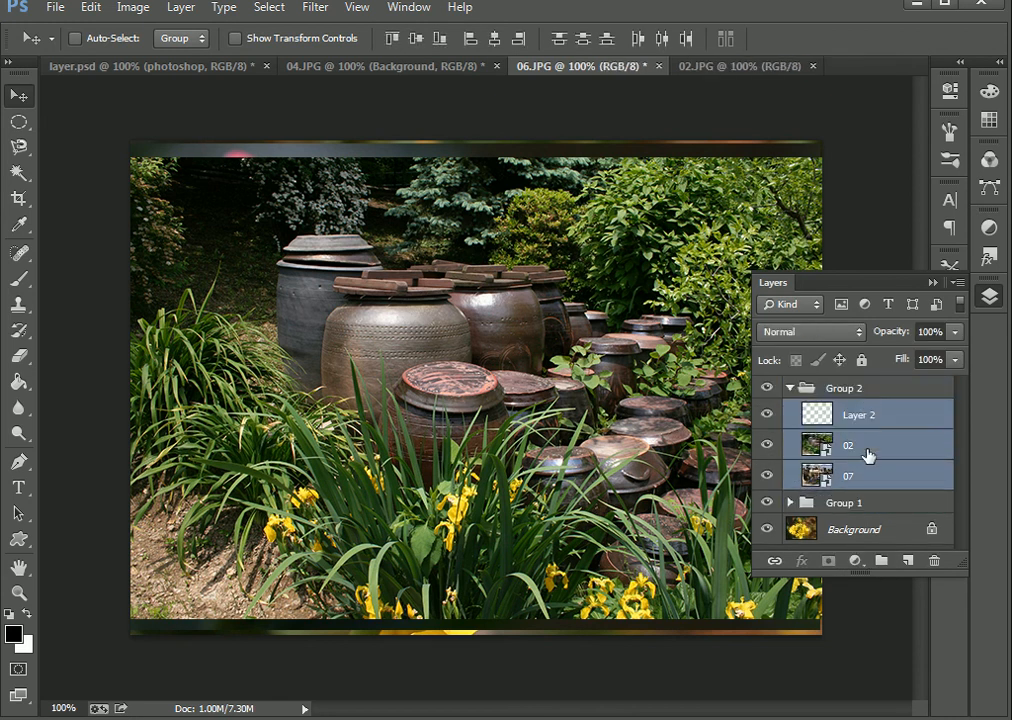
click(790, 388)
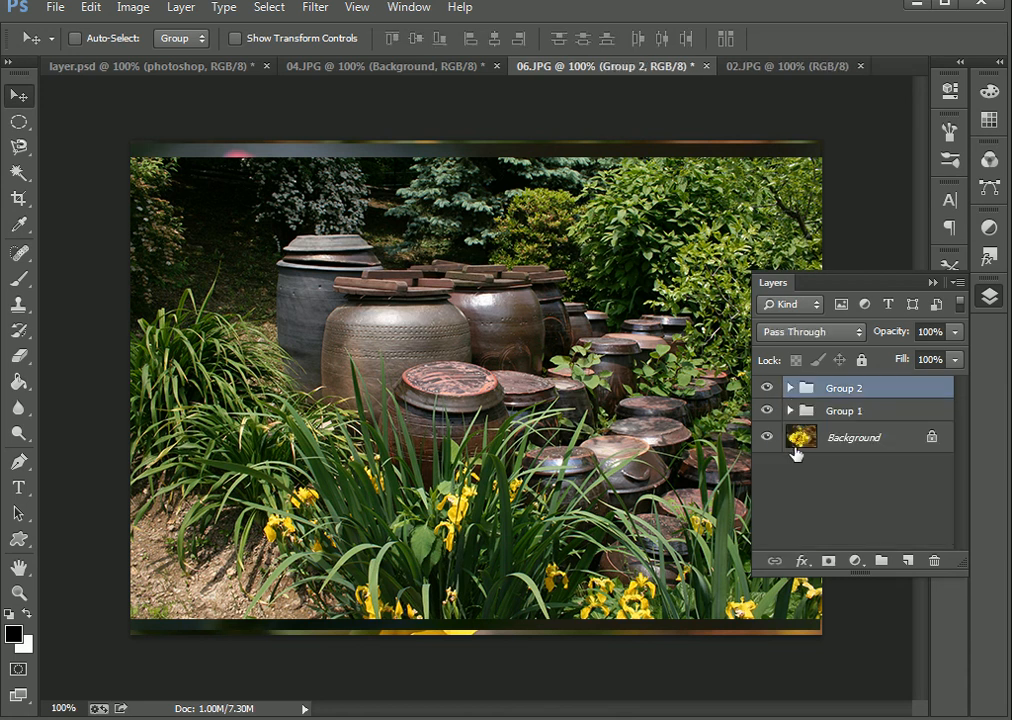
Try to move the locked Background layer into Group 2, and expand Group 1 and Group 2 to show their layers
drag(854, 440, 831, 388)
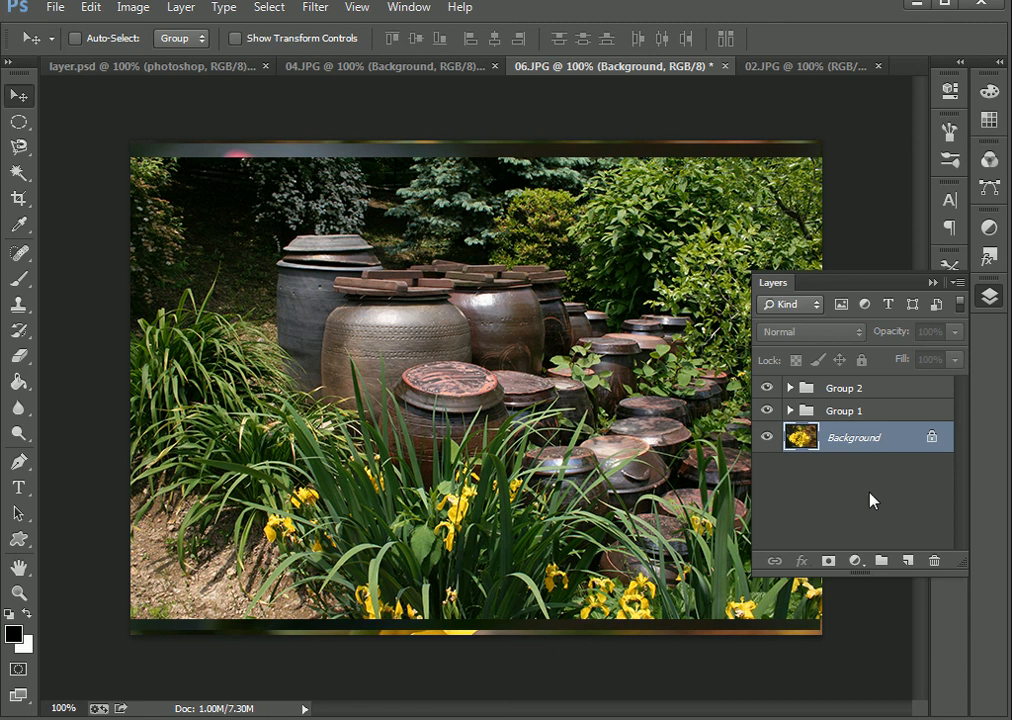
click(790, 411)
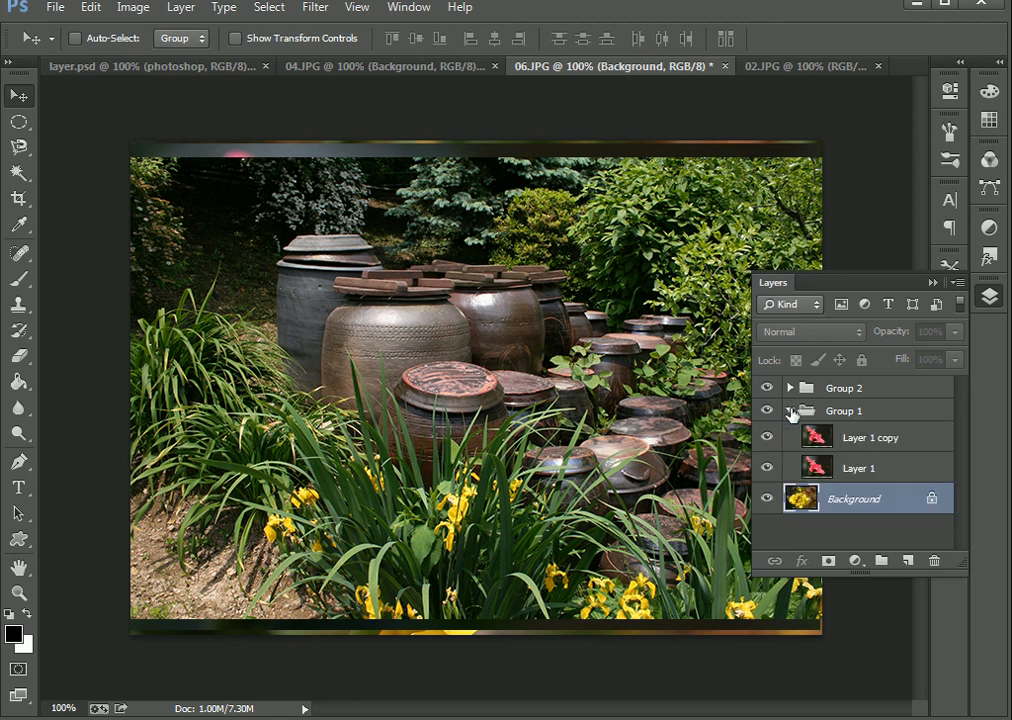
click(832, 441)
click(830, 466)
click(831, 441)
click(787, 390)
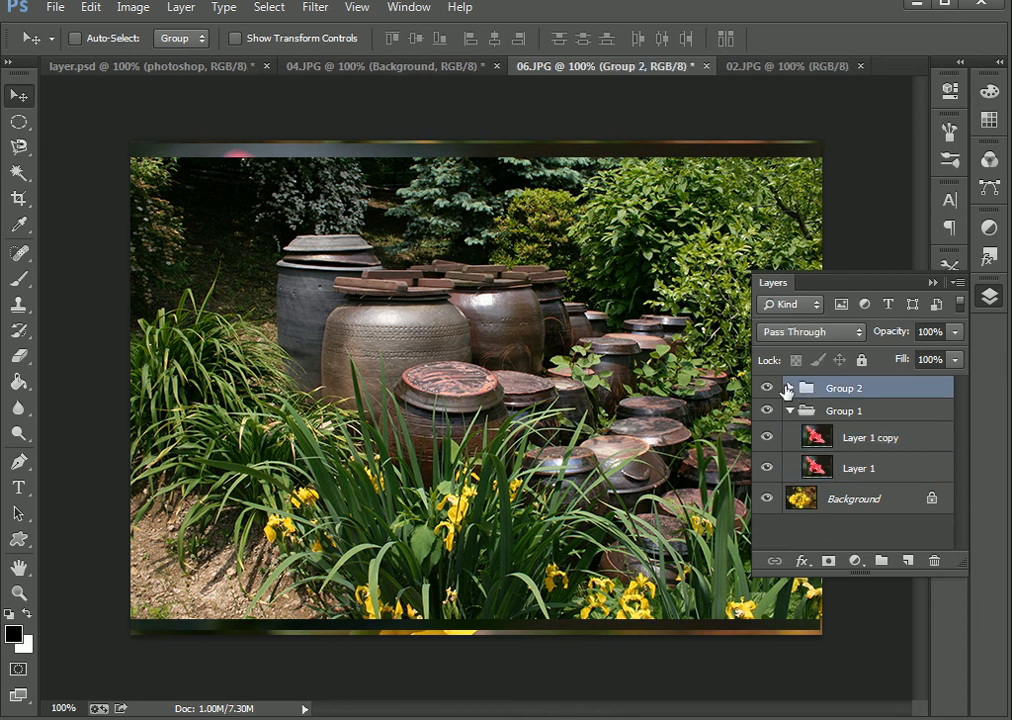
click(789, 388)
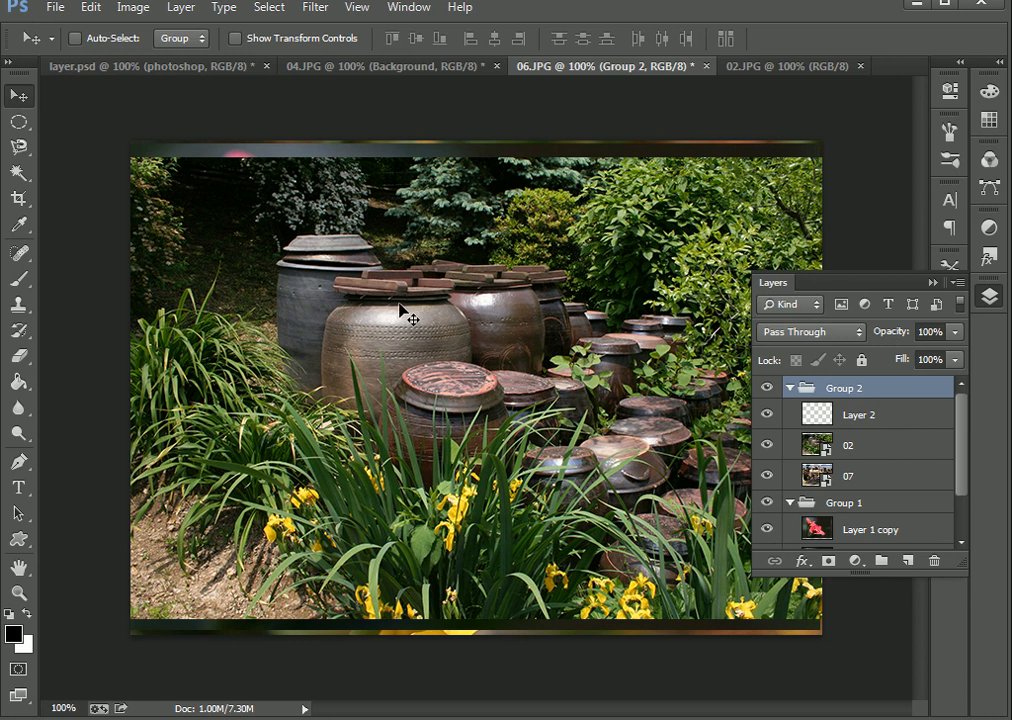
Select the layers inside Group 2 in turn, ending with Layer 1 in Group 1 selected
click(898, 427)
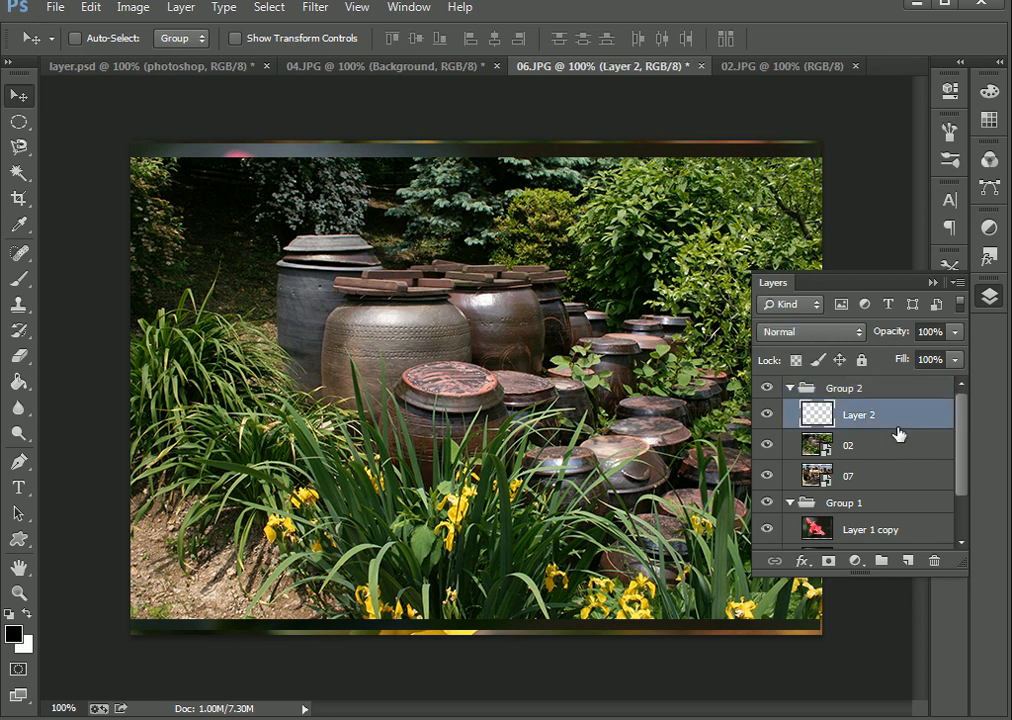
click(897, 445)
click(897, 476)
click(903, 445)
scroll(899, 468, down, 2)
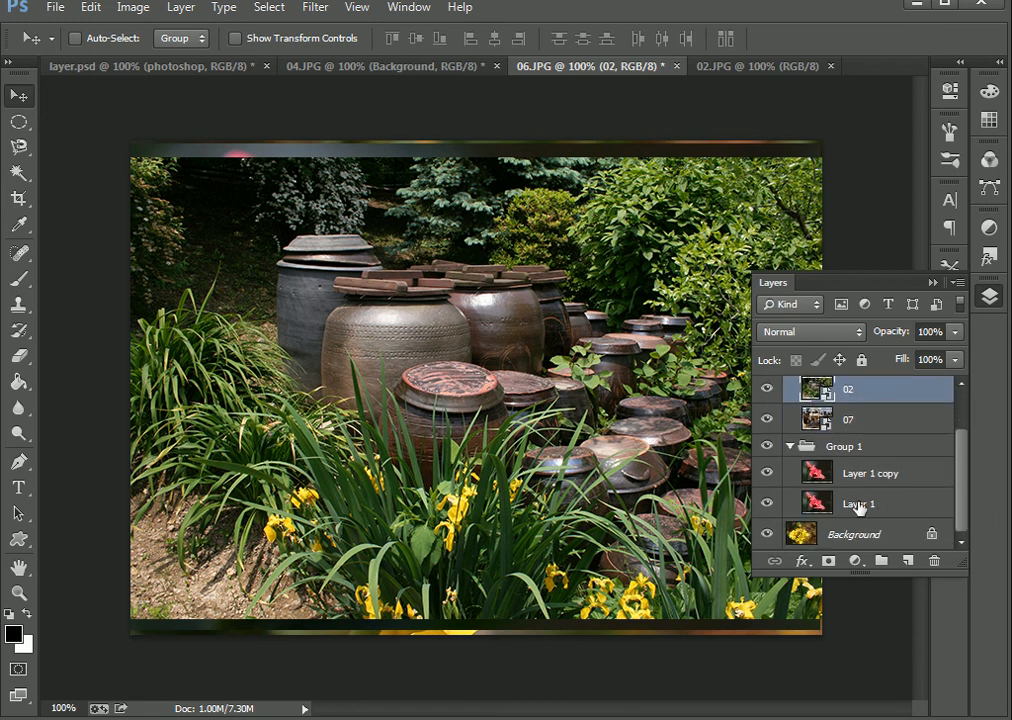
click(858, 505)
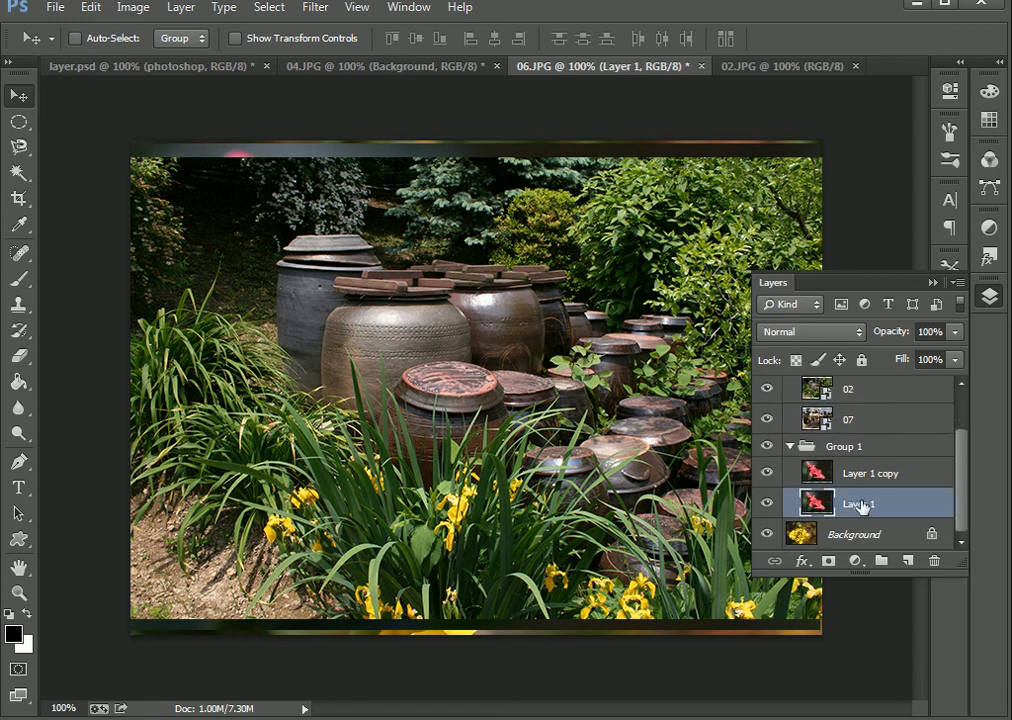
right_click(860, 510)
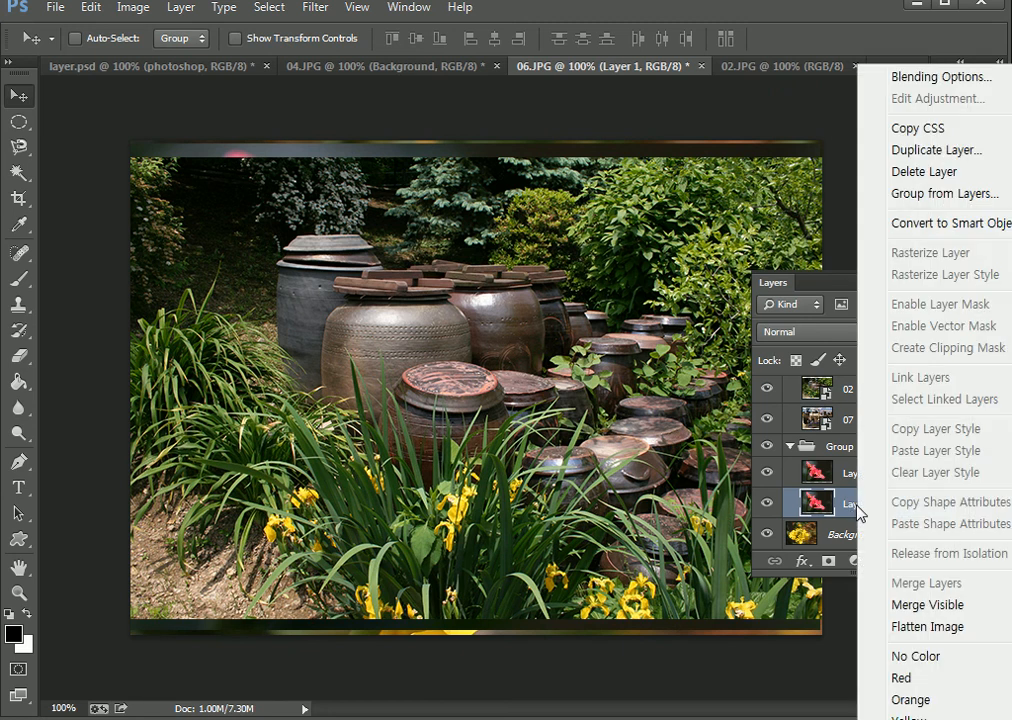
key(Escape)
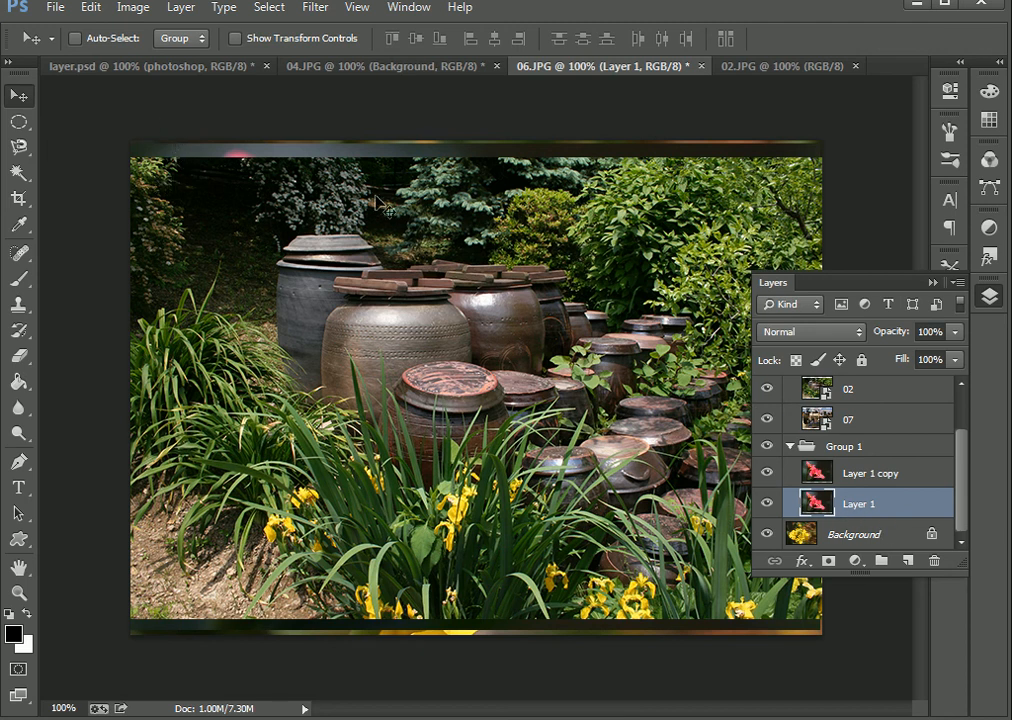
click(182, 8)
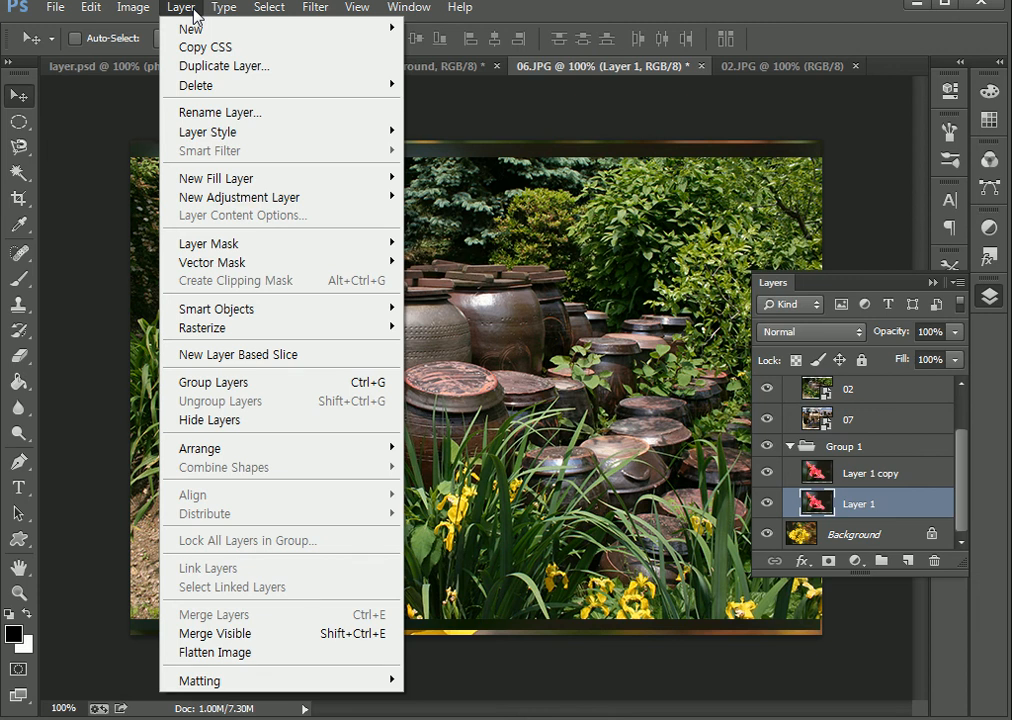
click(279, 112)
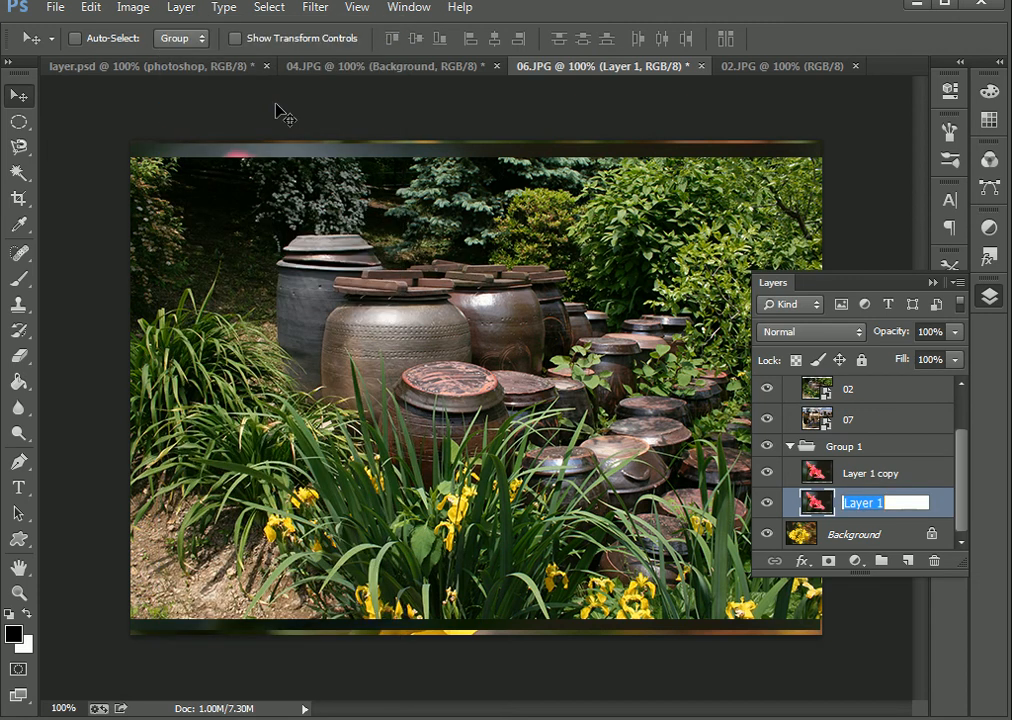
drag(847, 506, 798, 518)
key(Escape)
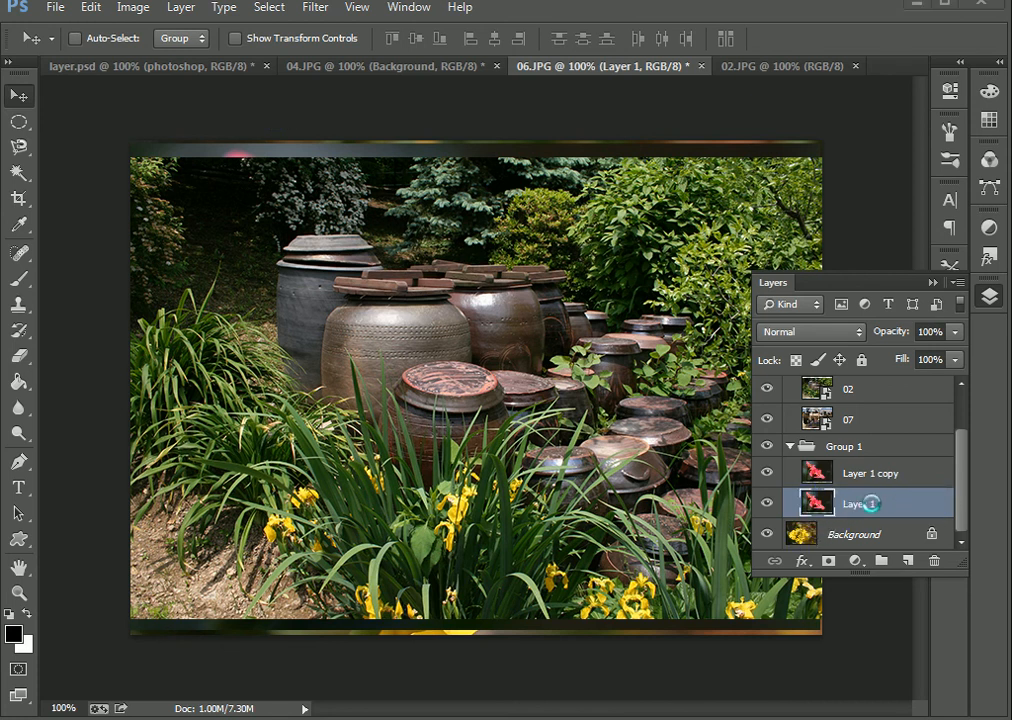
Rename the selected Layer 1 in Group 1 as 레이어
click(181, 8)
click(176, 108)
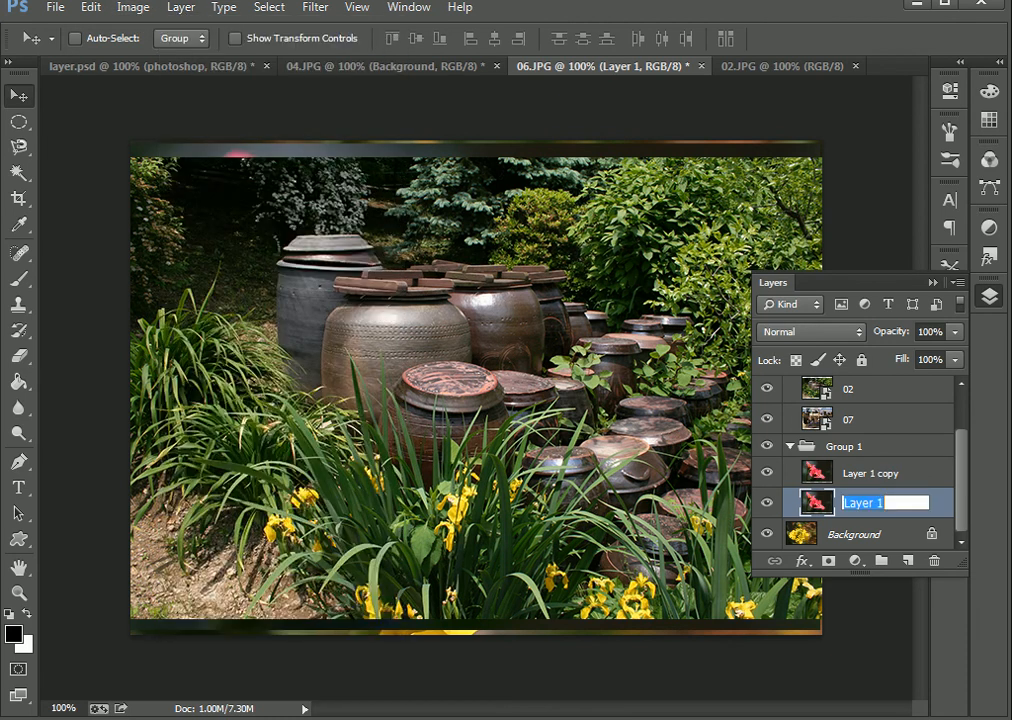
key(BackSpace)
text(레이어)
key(Return)
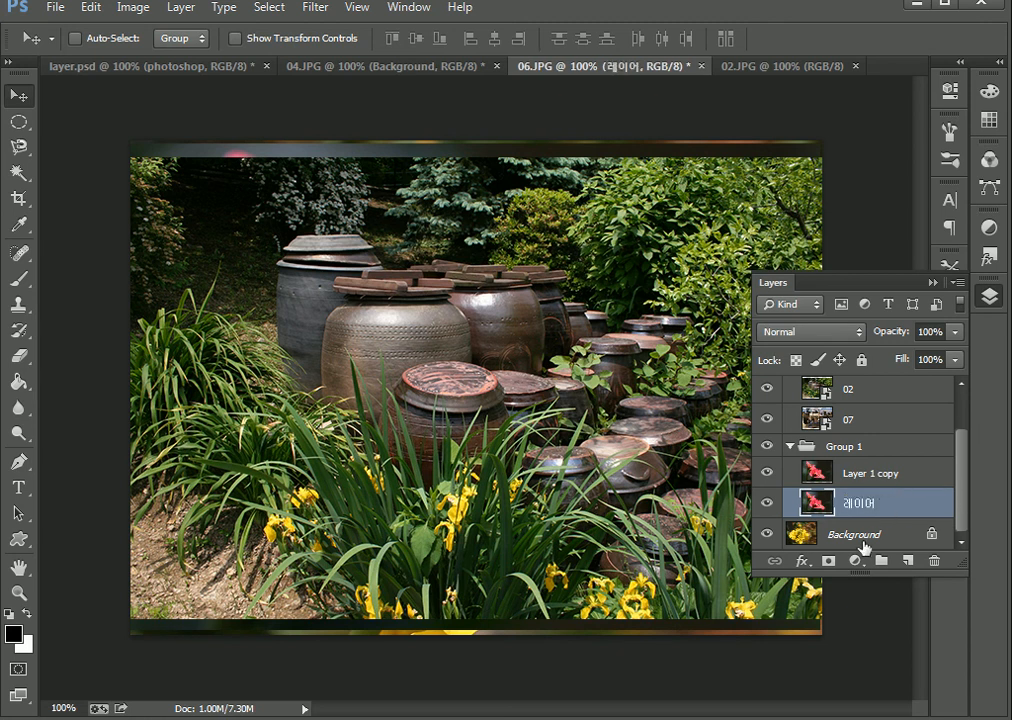
Rename Layer 1 copy in Group 1 as 이름바꾸기
click(870, 476)
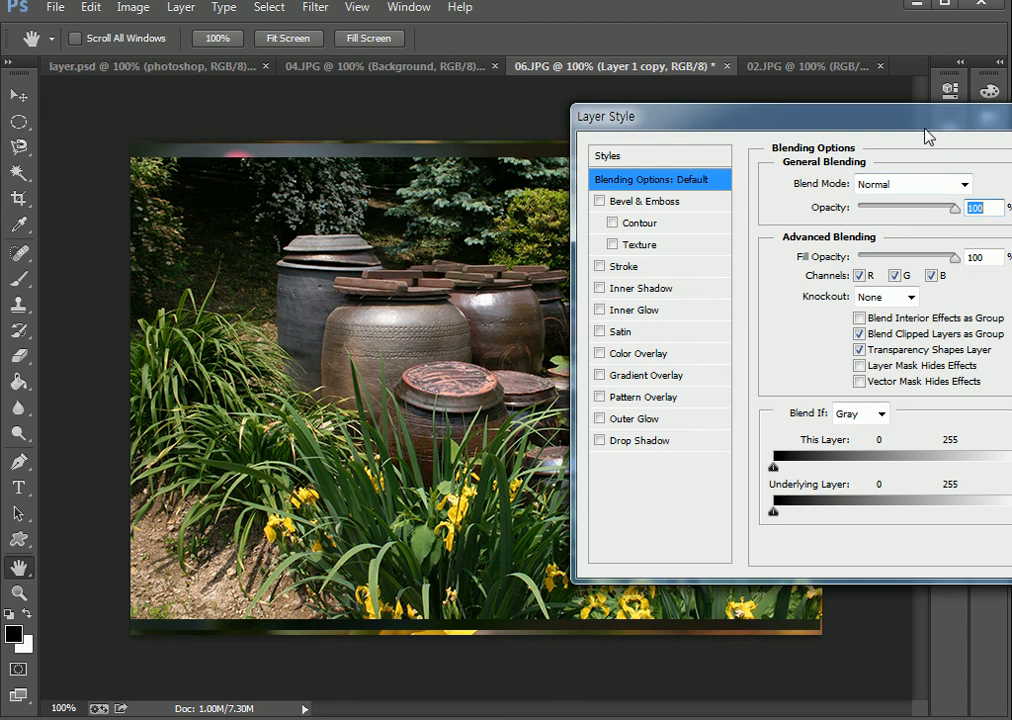
key(Escape)
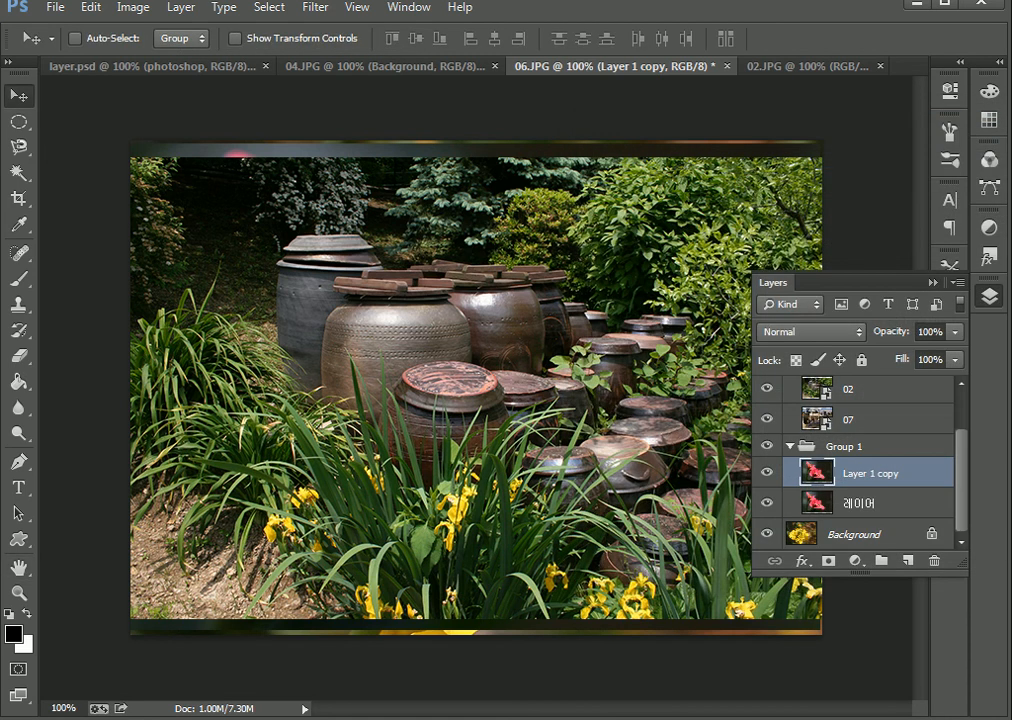
double_click(848, 476)
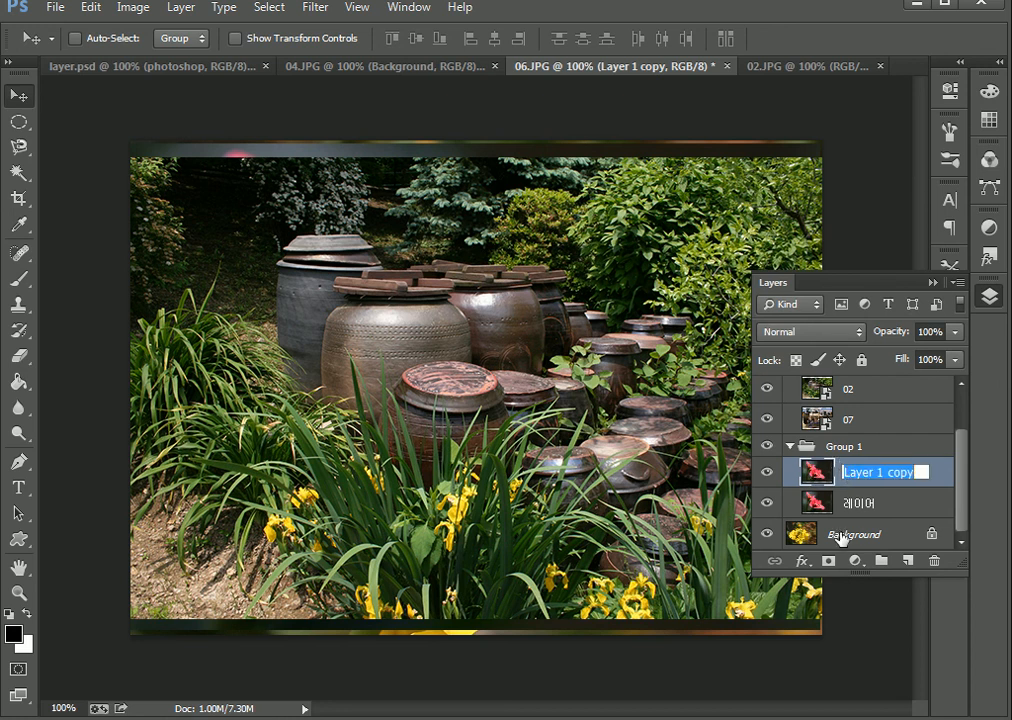
text(이름바꾸기)
key(Return)
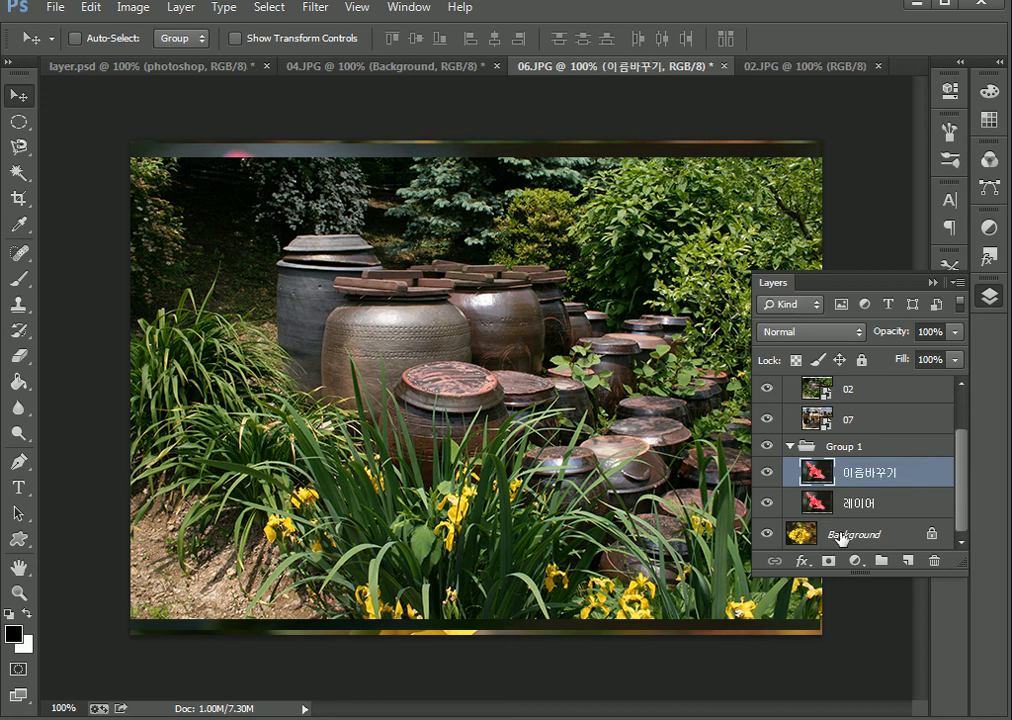